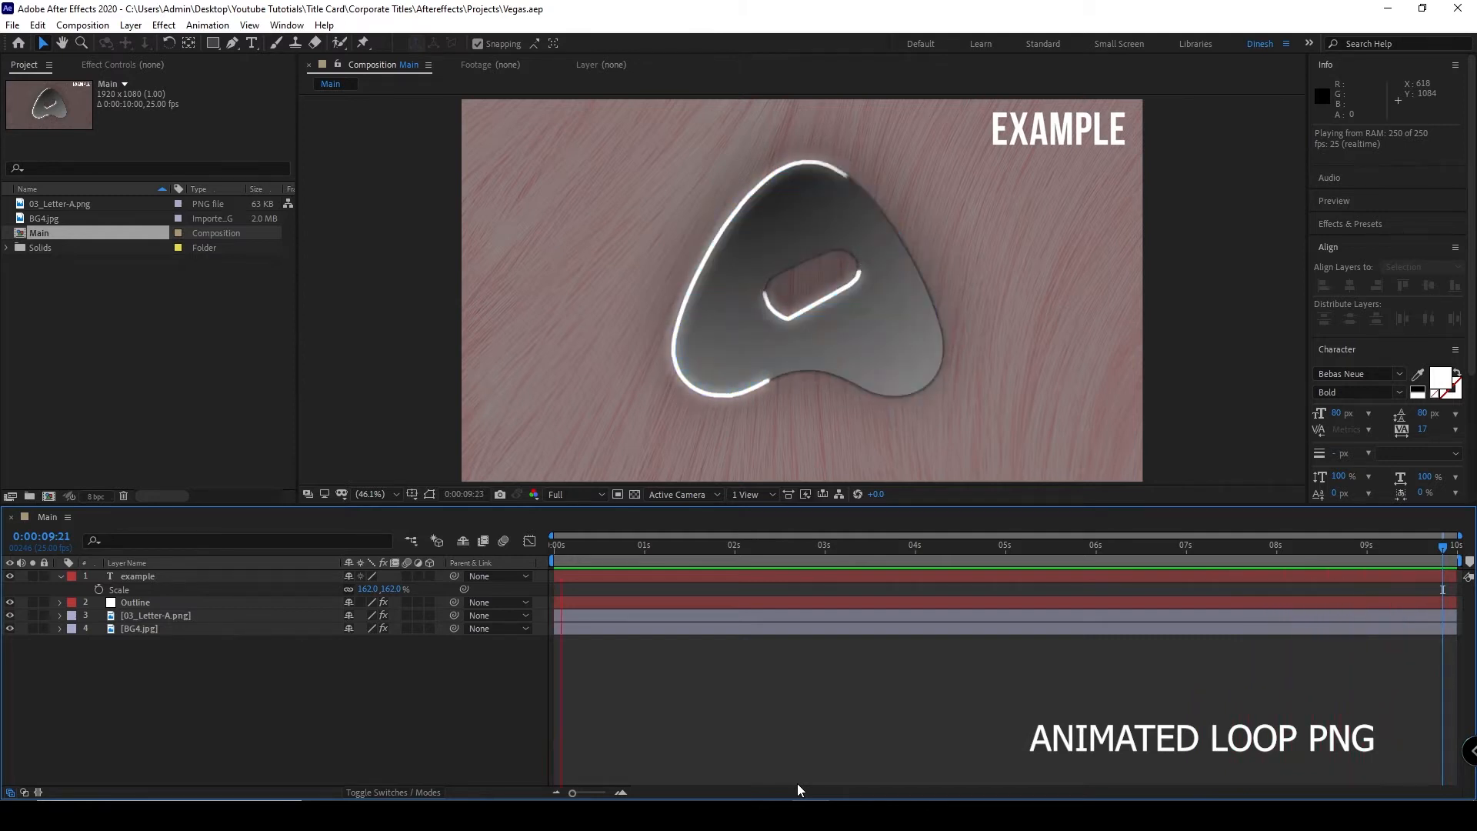
- Create a new composition named "Outline Animated"
key("space")
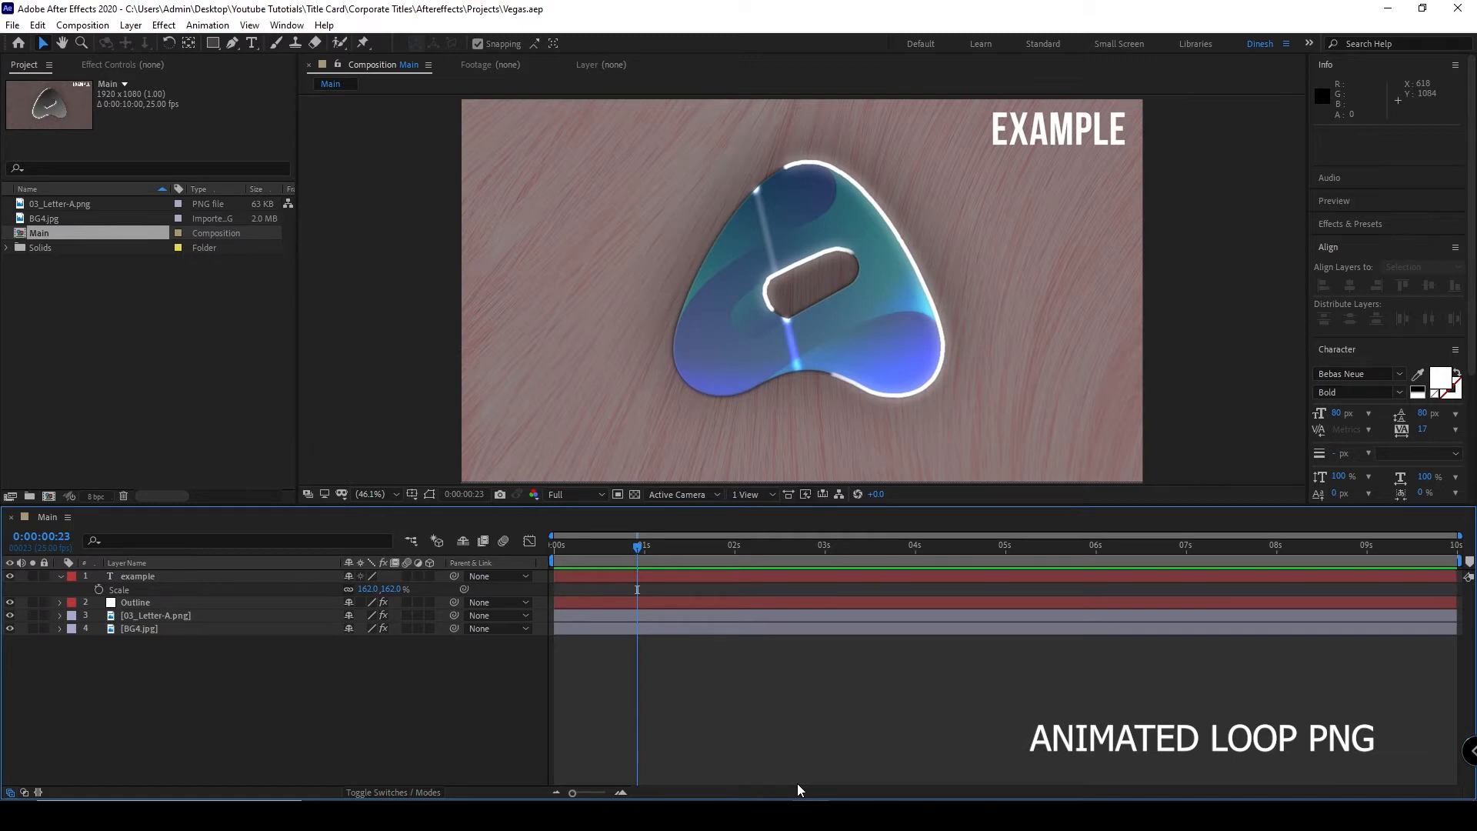
key("ctrl+n")
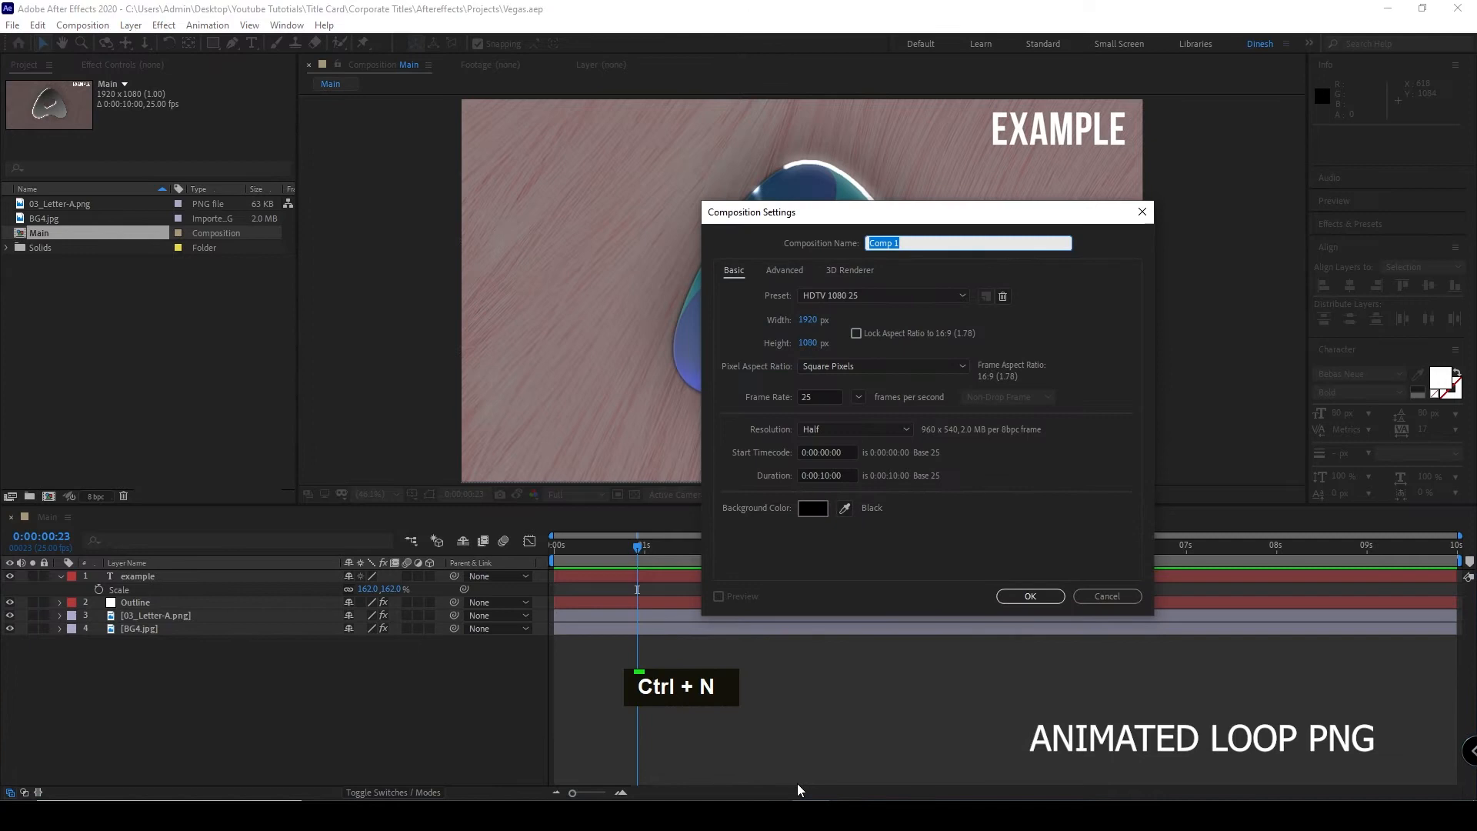
key("shift")
type("Outline ")
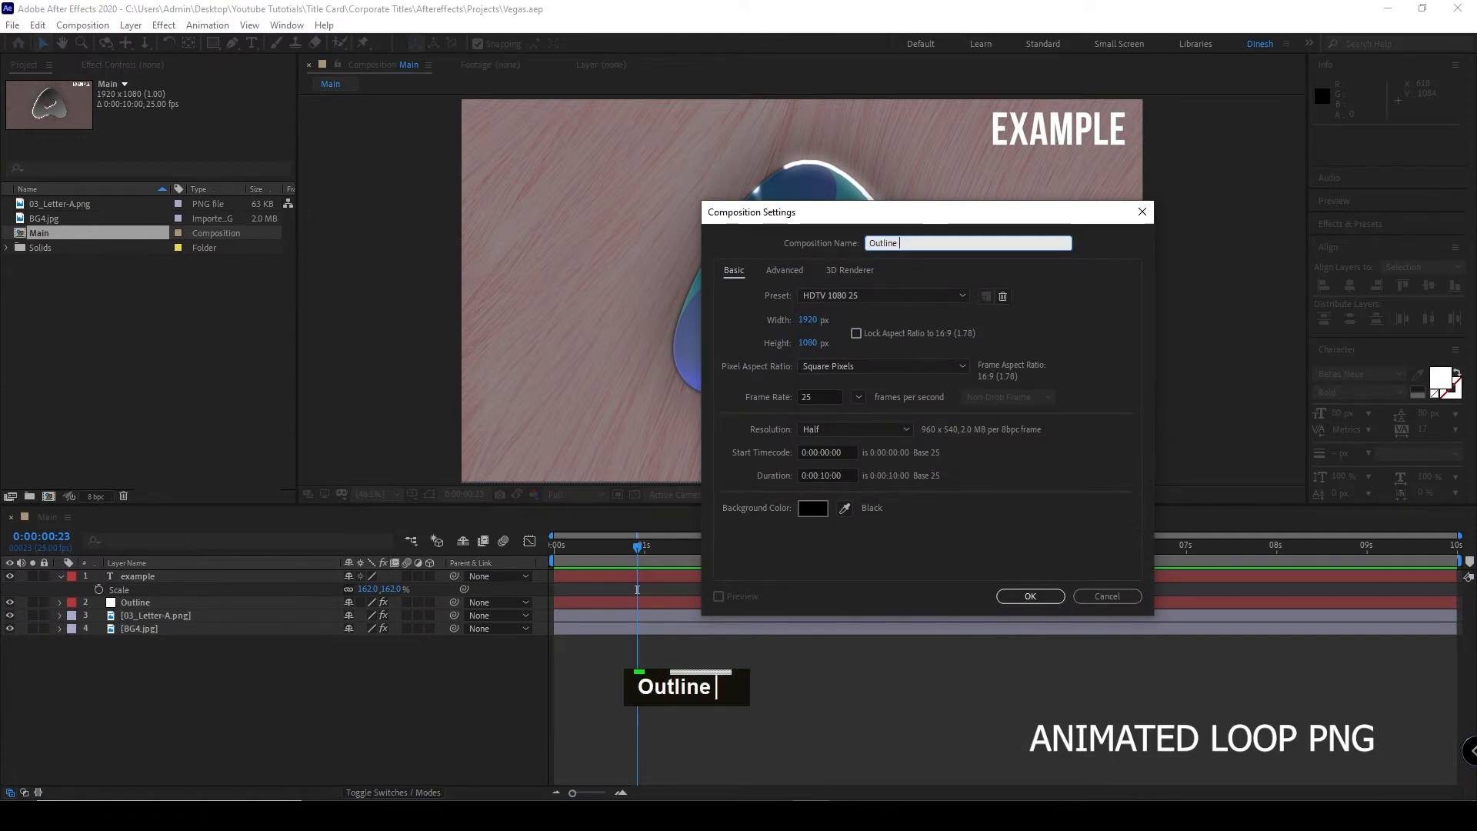
type("Animated")
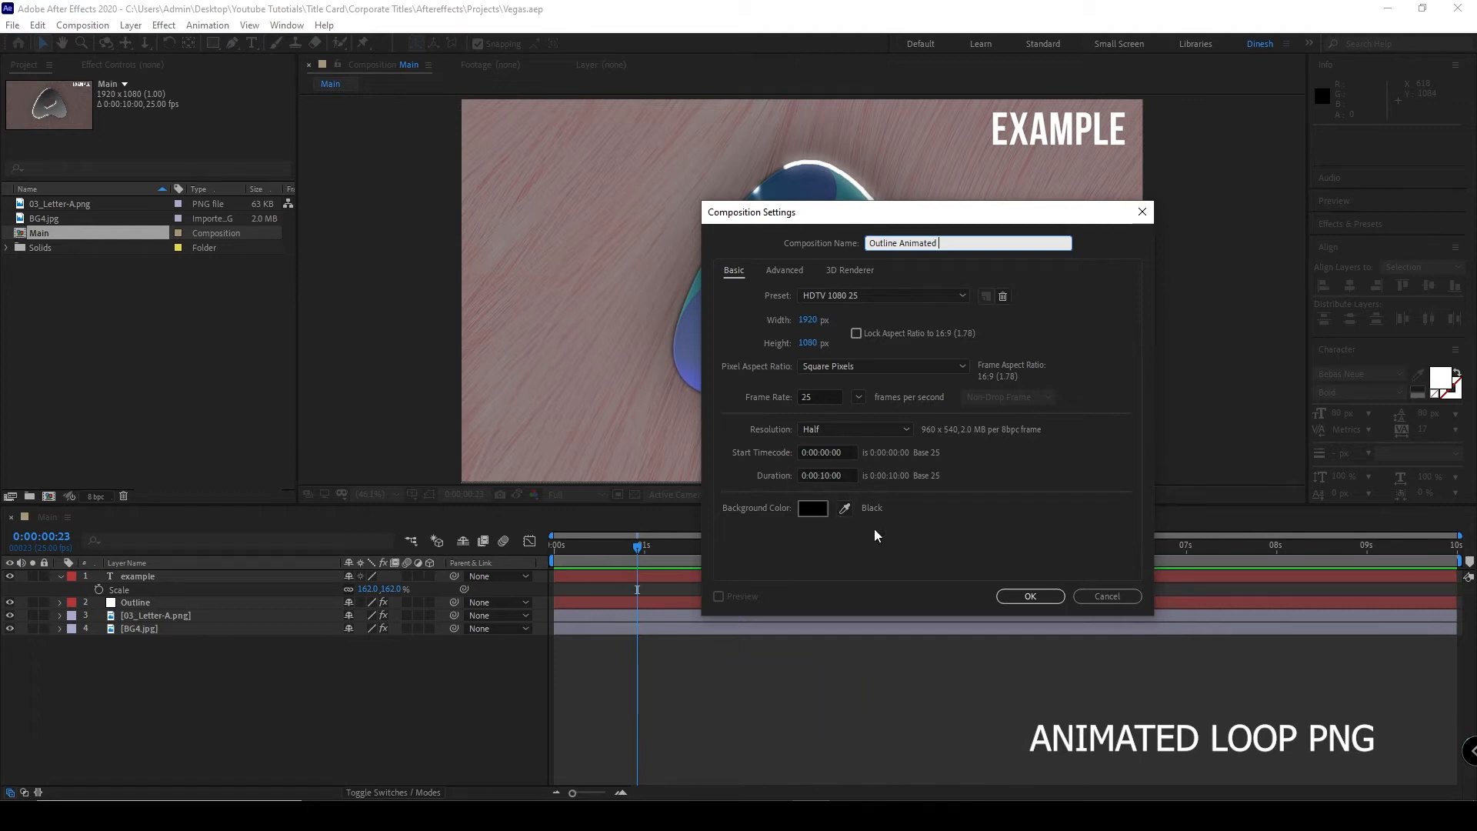
left_click(1031, 597)
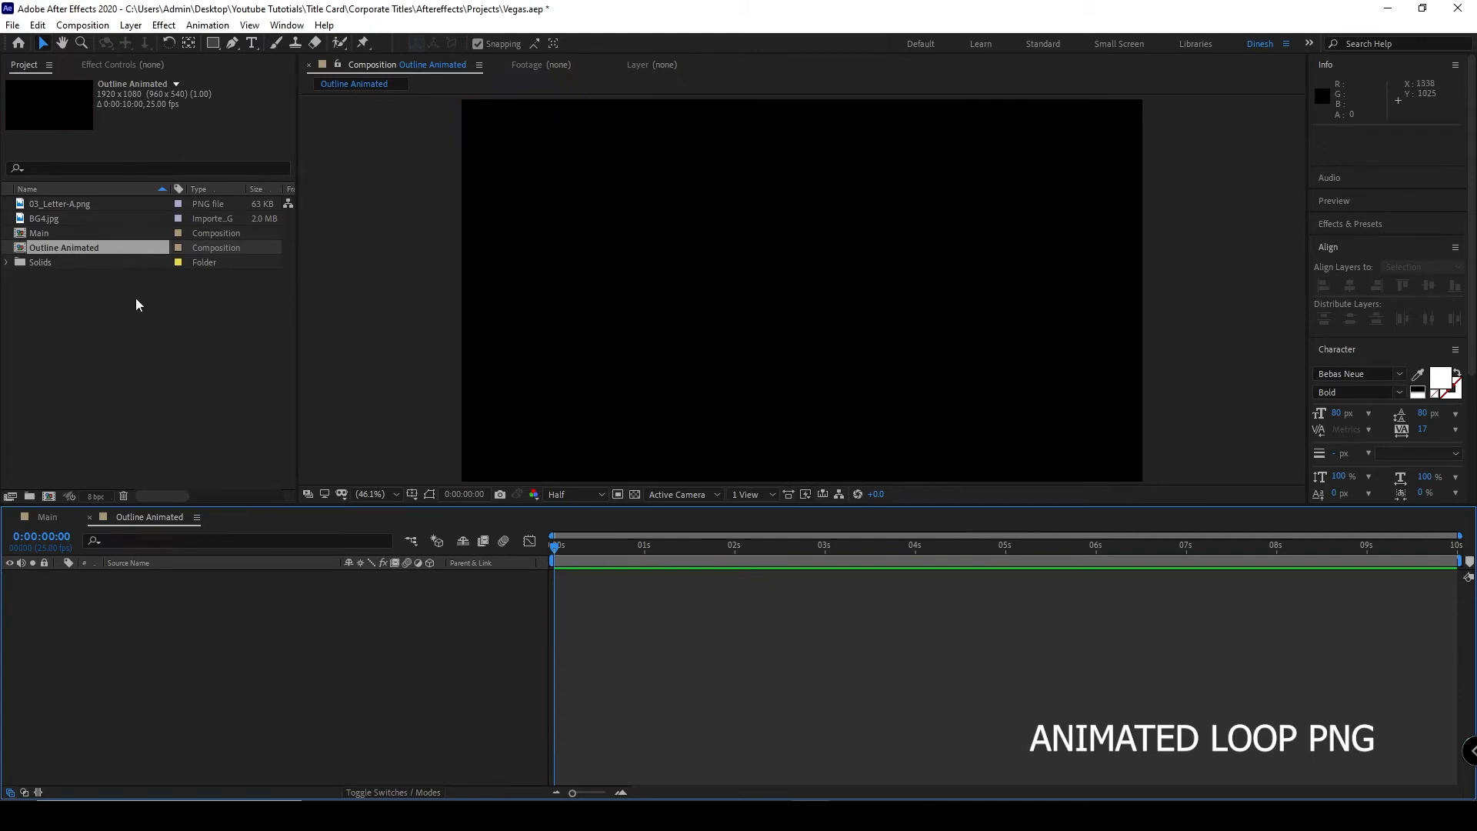
- Add 03_Letter-A.png to the Outline Animated composition as a layer
left_click(74, 204)
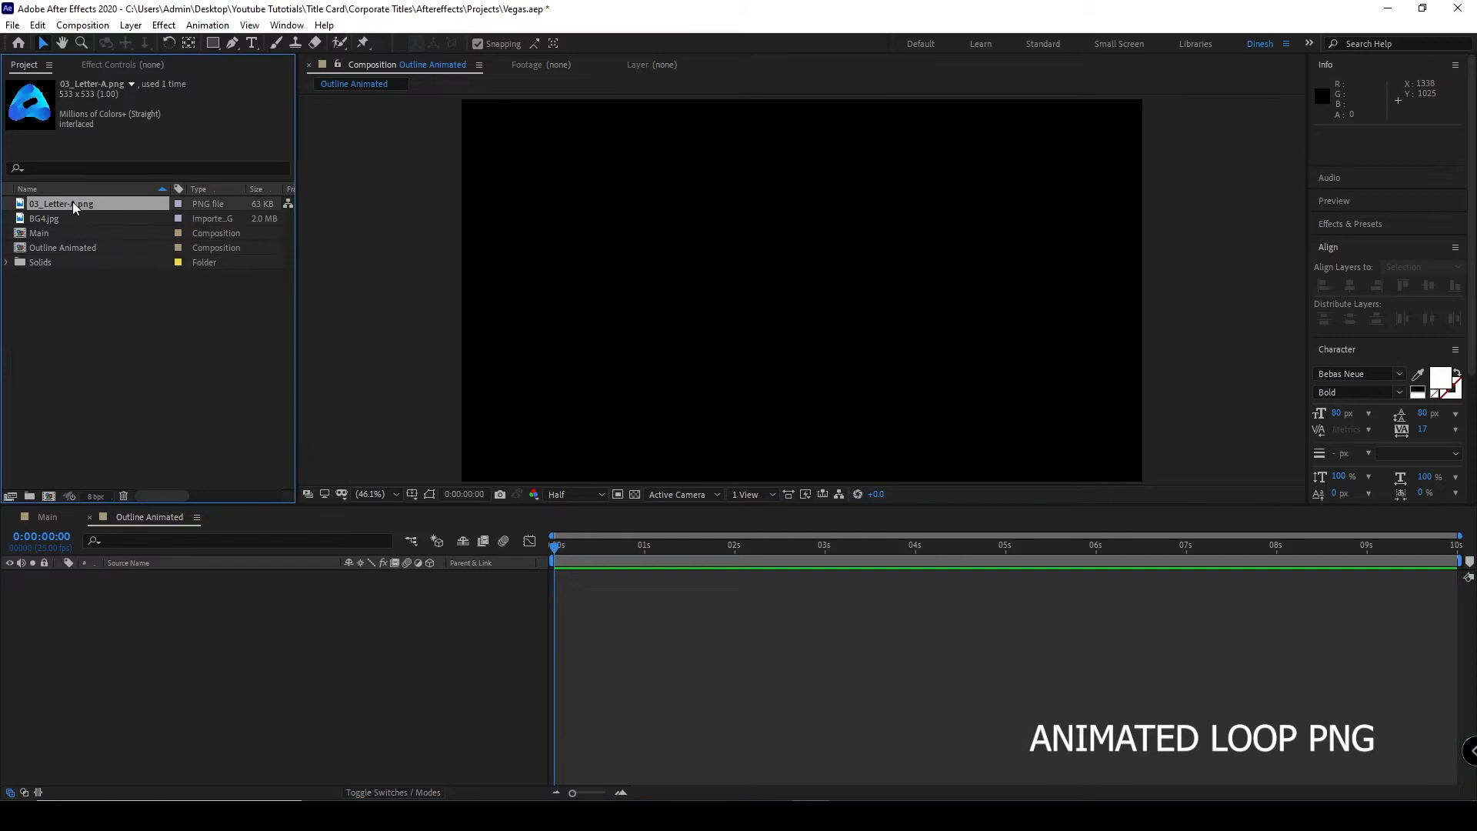
left_click_drag(72, 201, 140, 663)
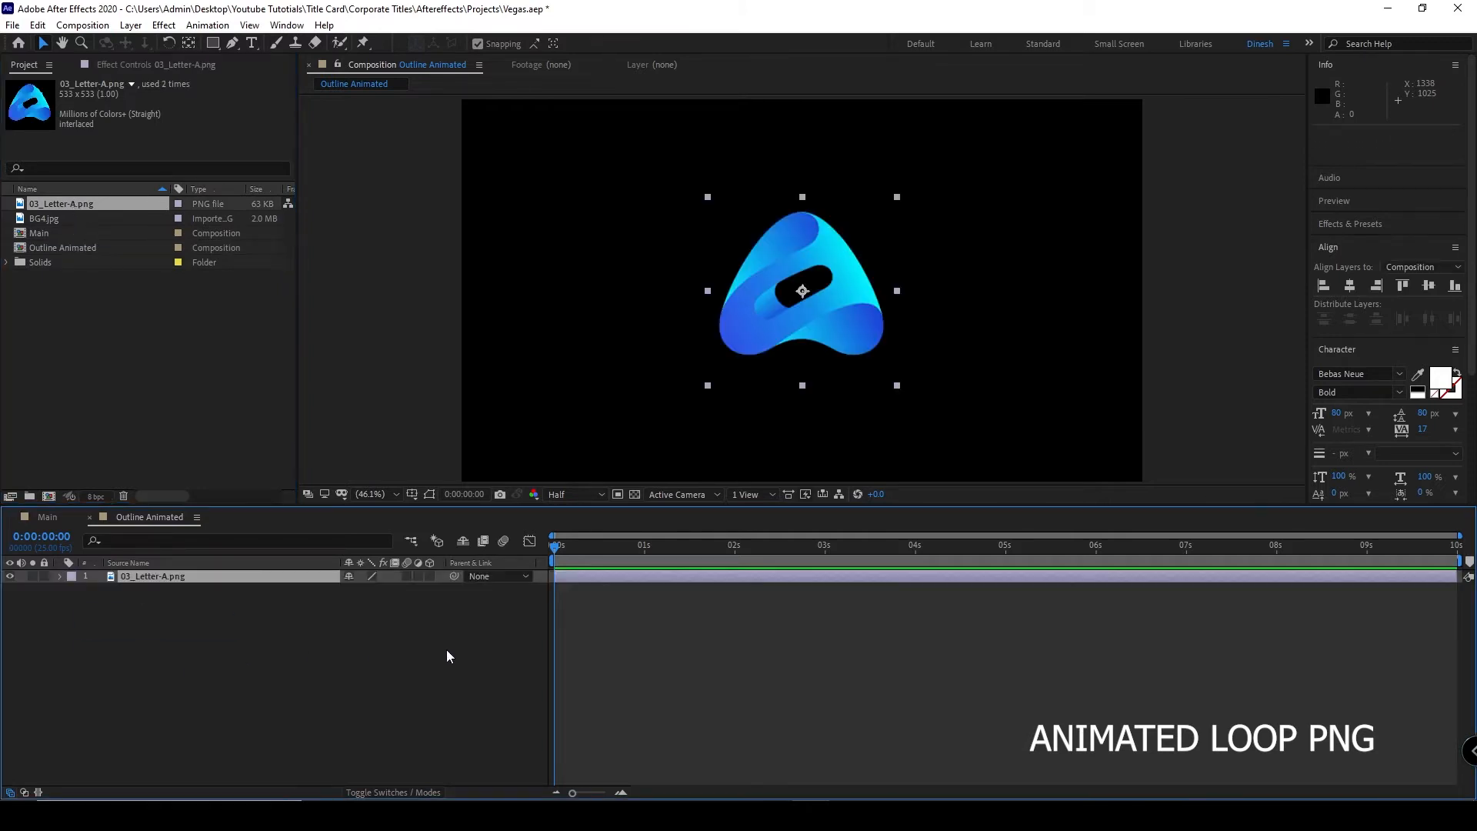
left_click(486, 615)
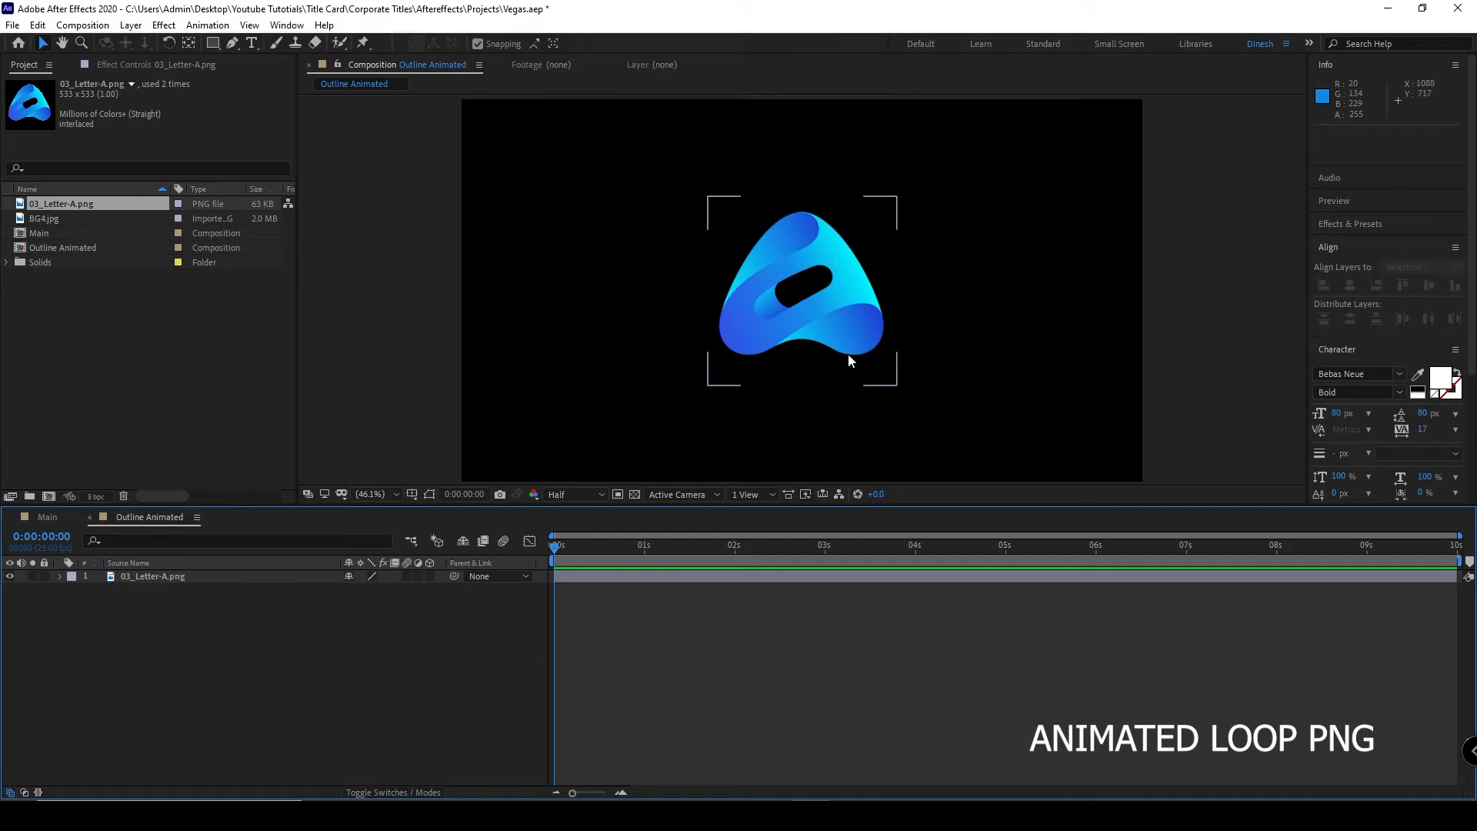
- Auto-trace the current frame of the 03_Letter-A.png layer from its Alpha channel, applying the result to a new layer
left_click(811, 322)
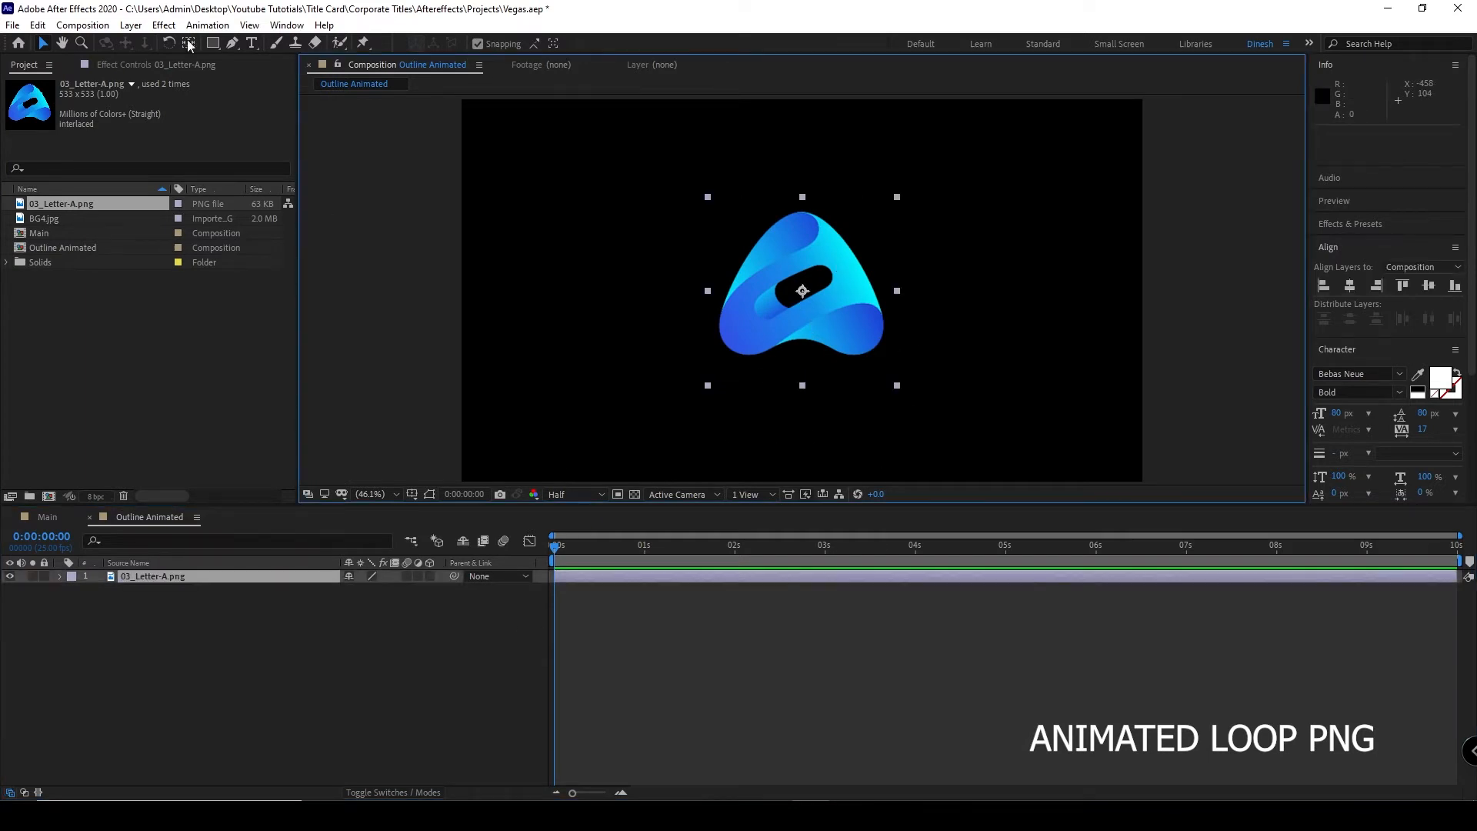
left_click(129, 26)
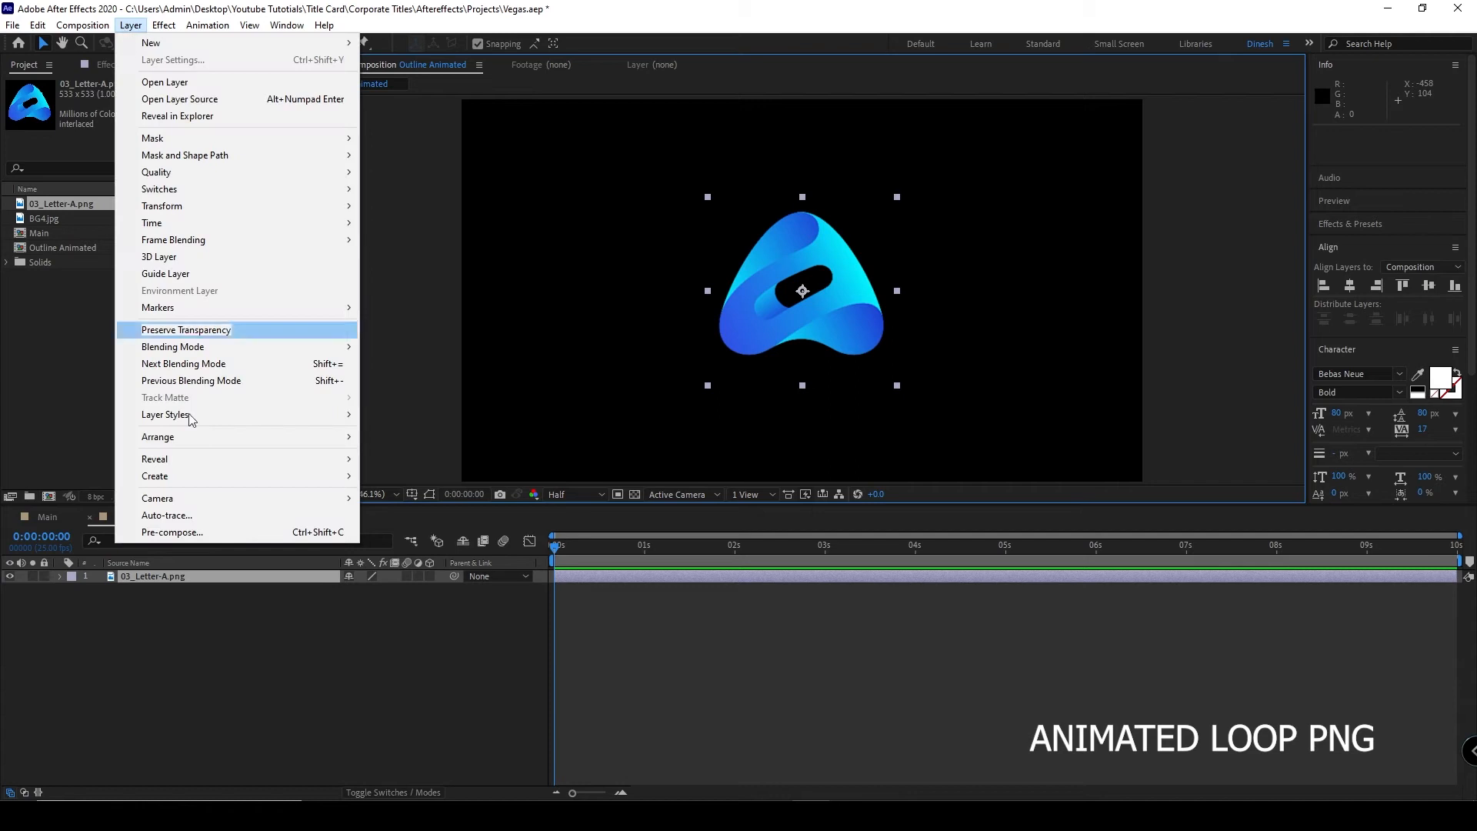
left_click(185, 514)
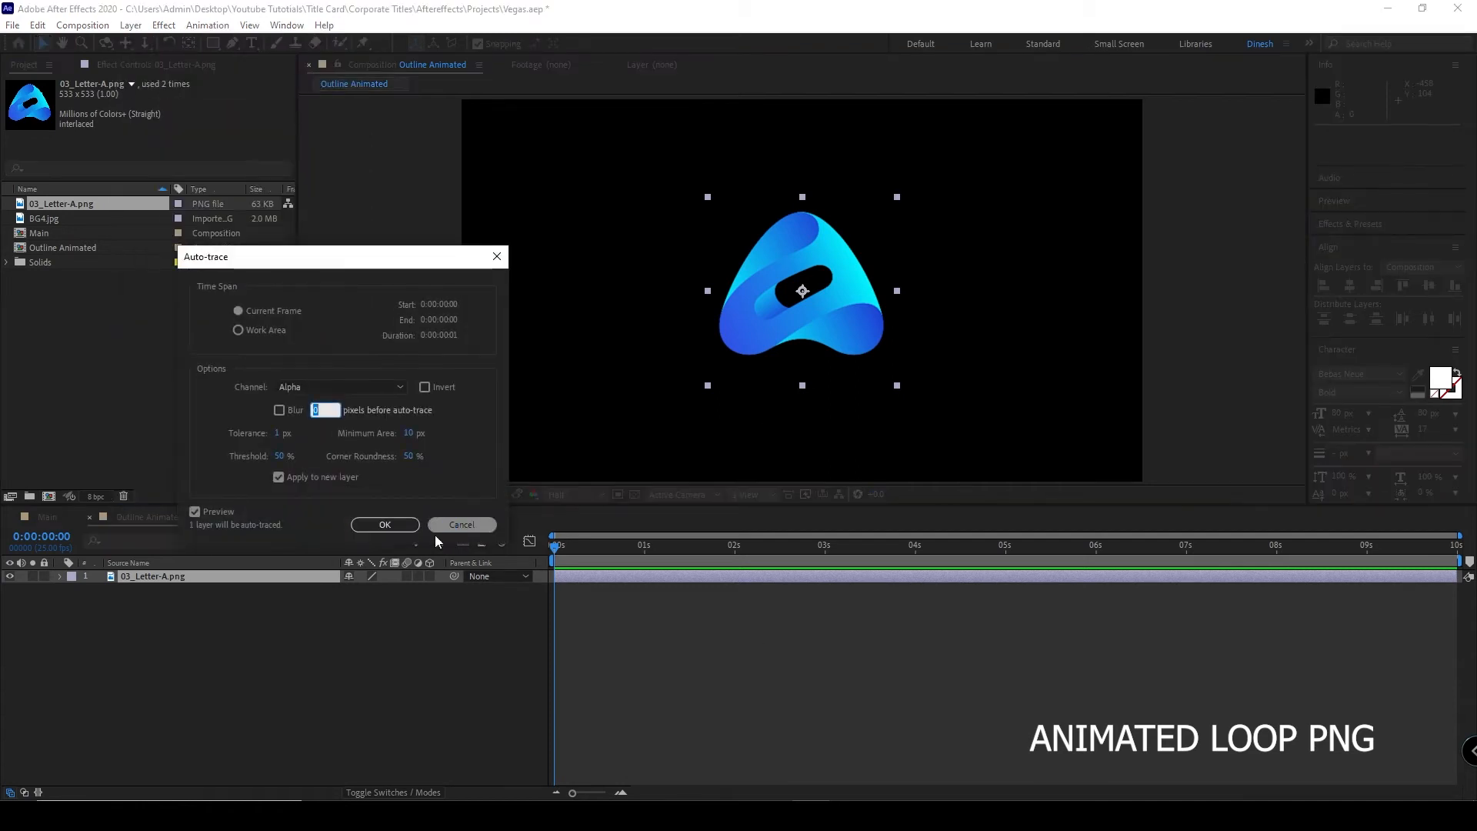
left_click(388, 526)
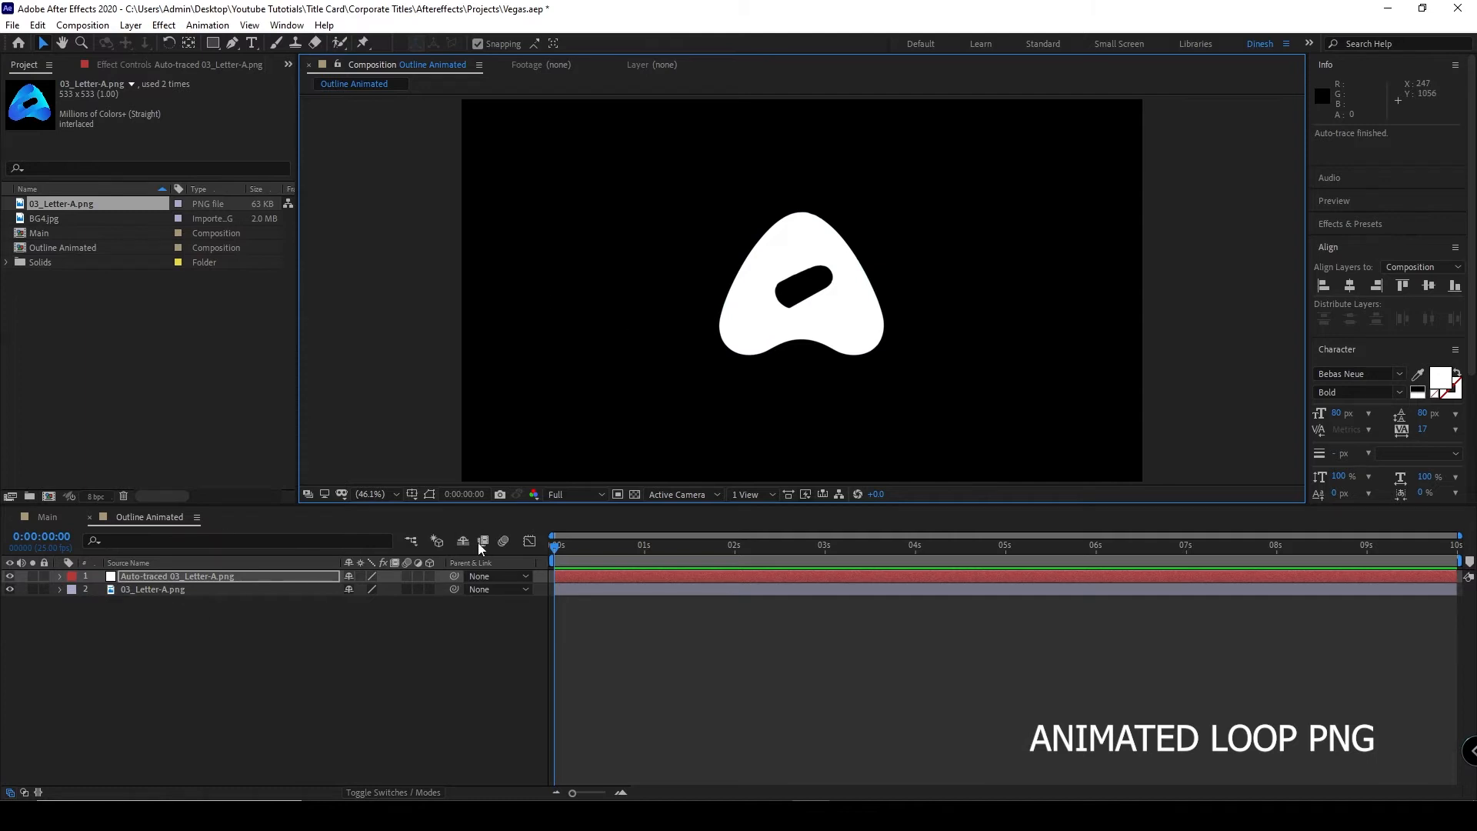
- Apply the Vegas effect to the auto-traced layer and set its blend mode to Transparent
left_click(192, 575)
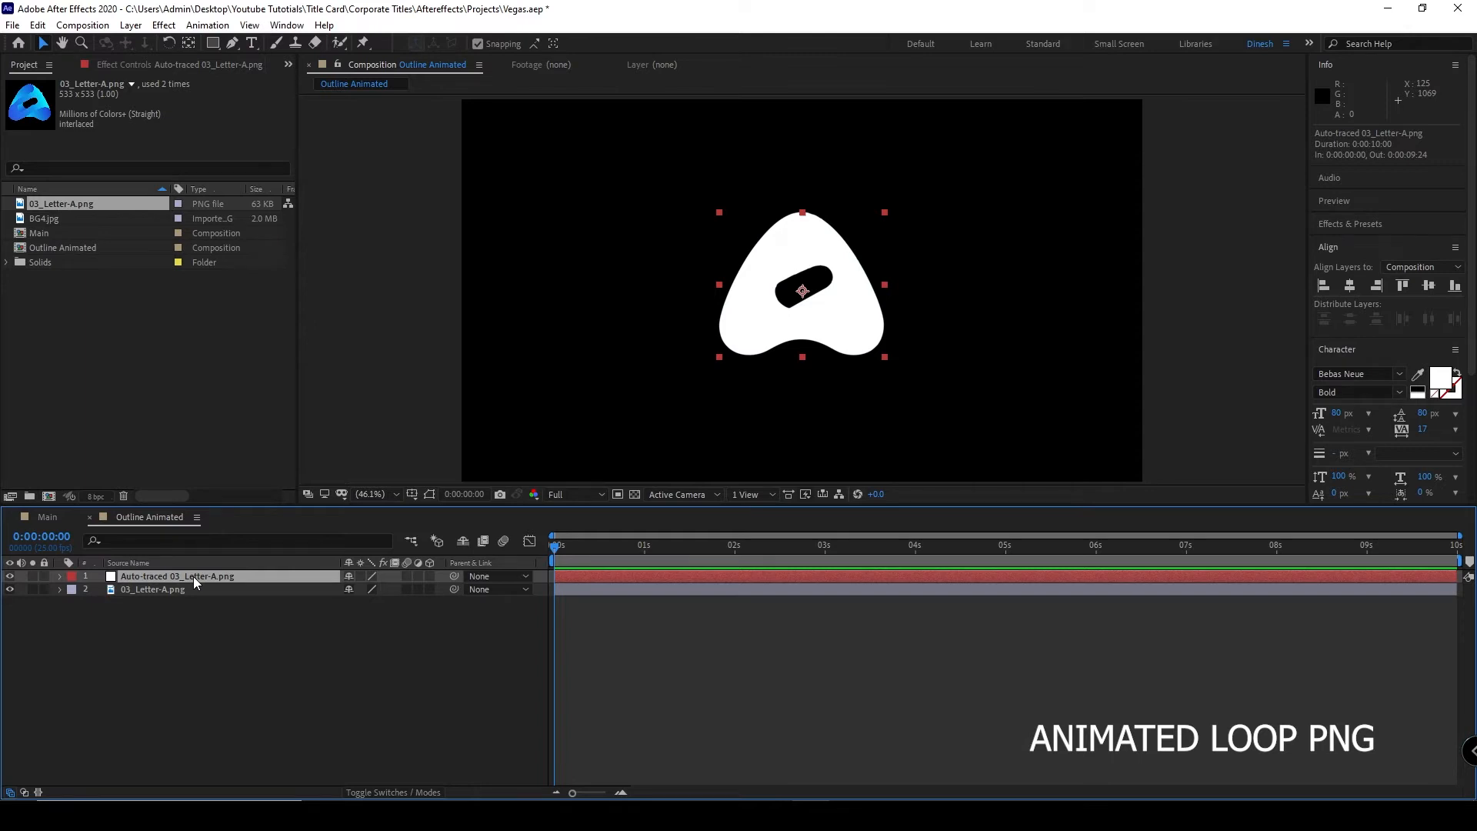
key("ctrl+space")
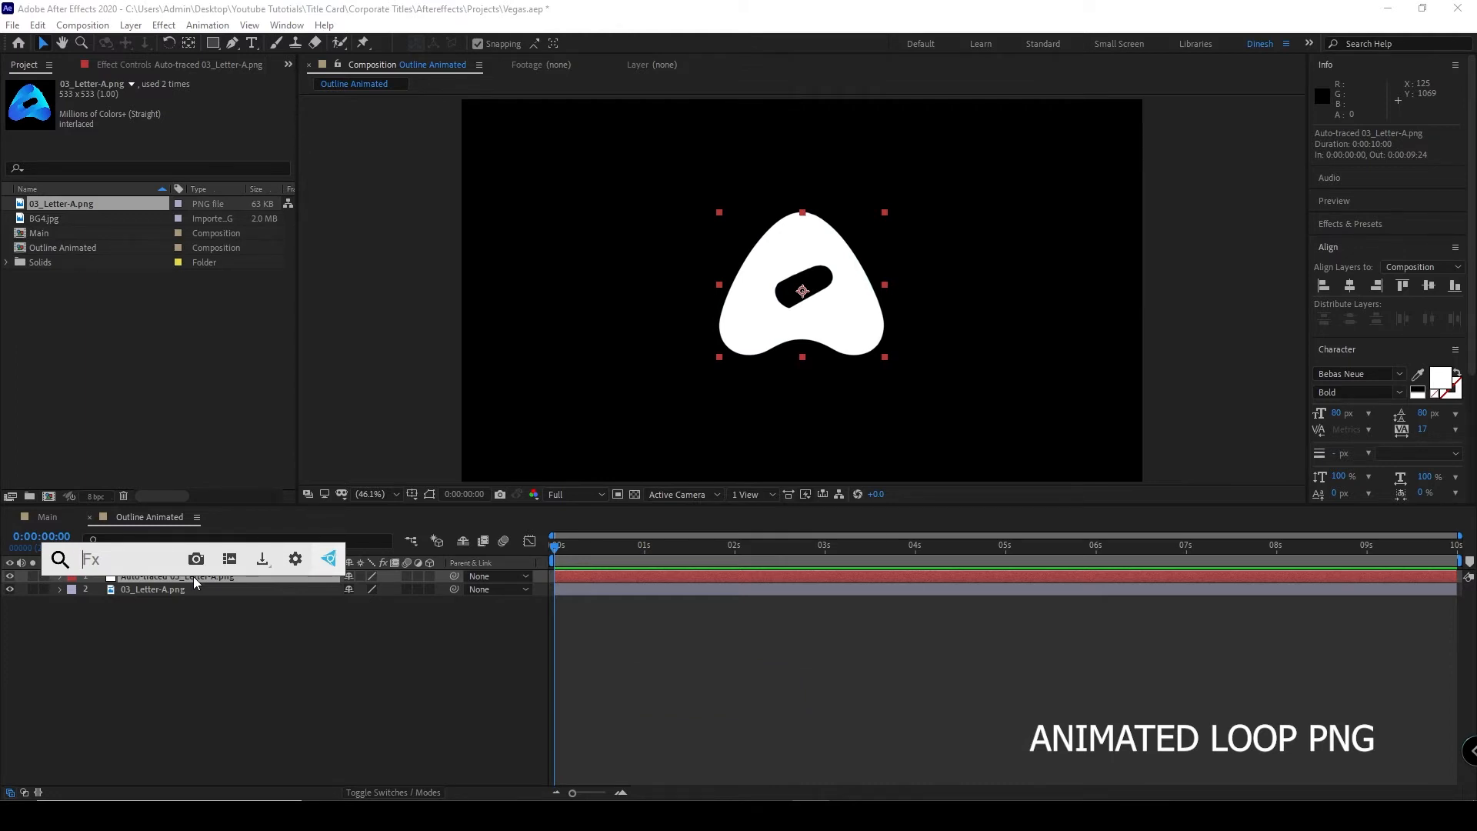
type("vegas")
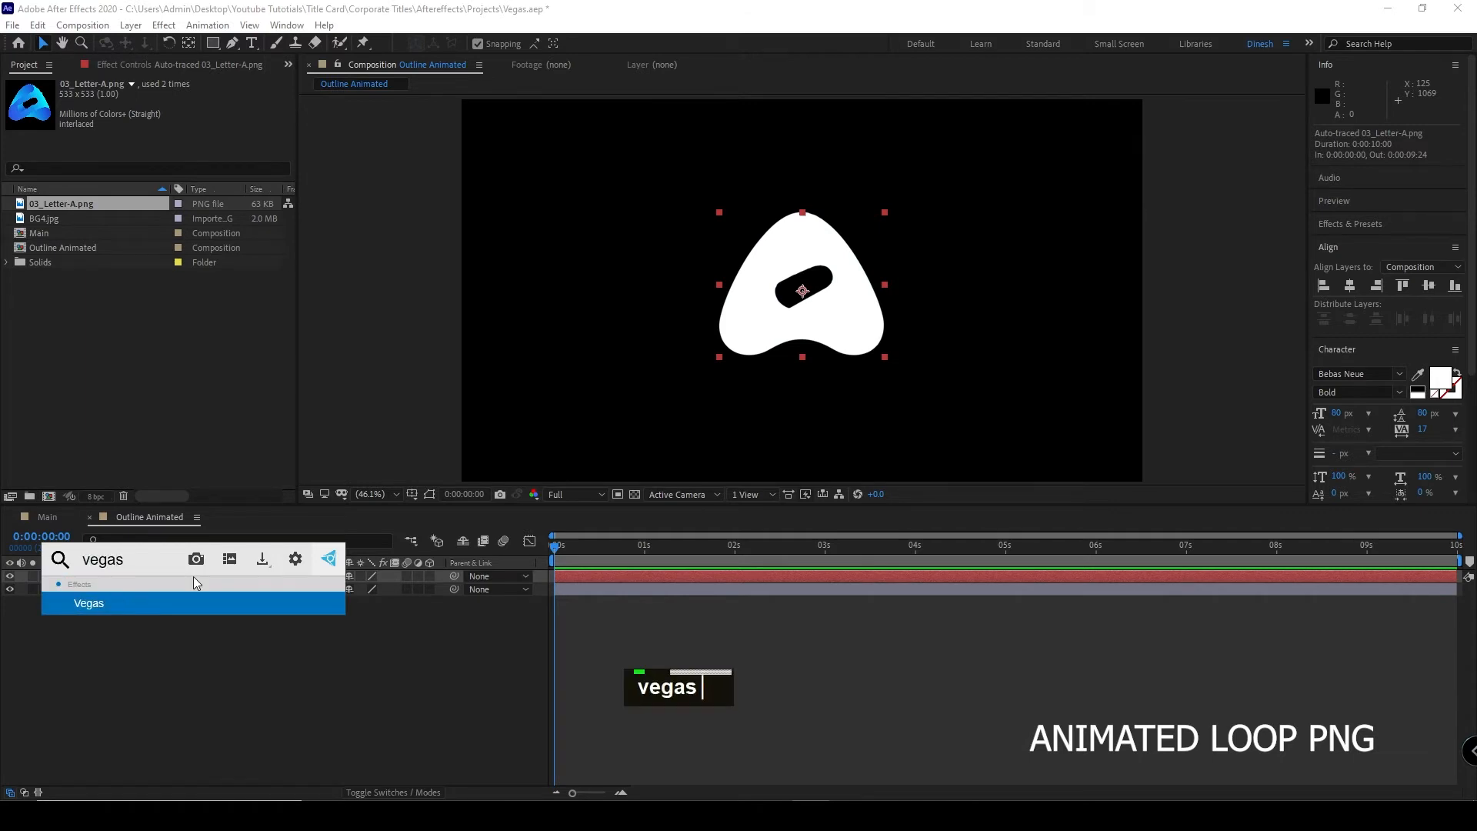
key("Return")
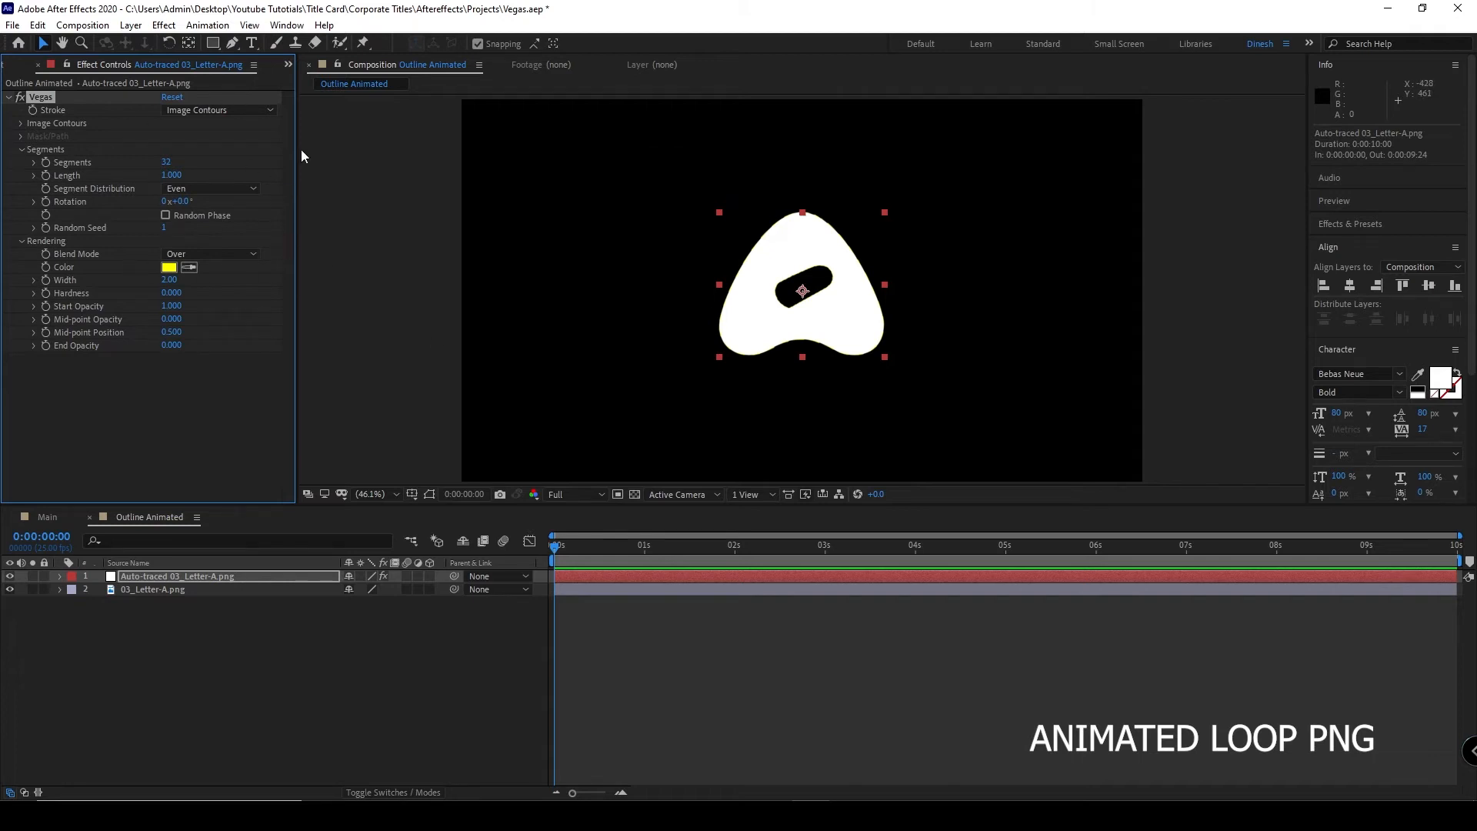
left_click(239, 252)
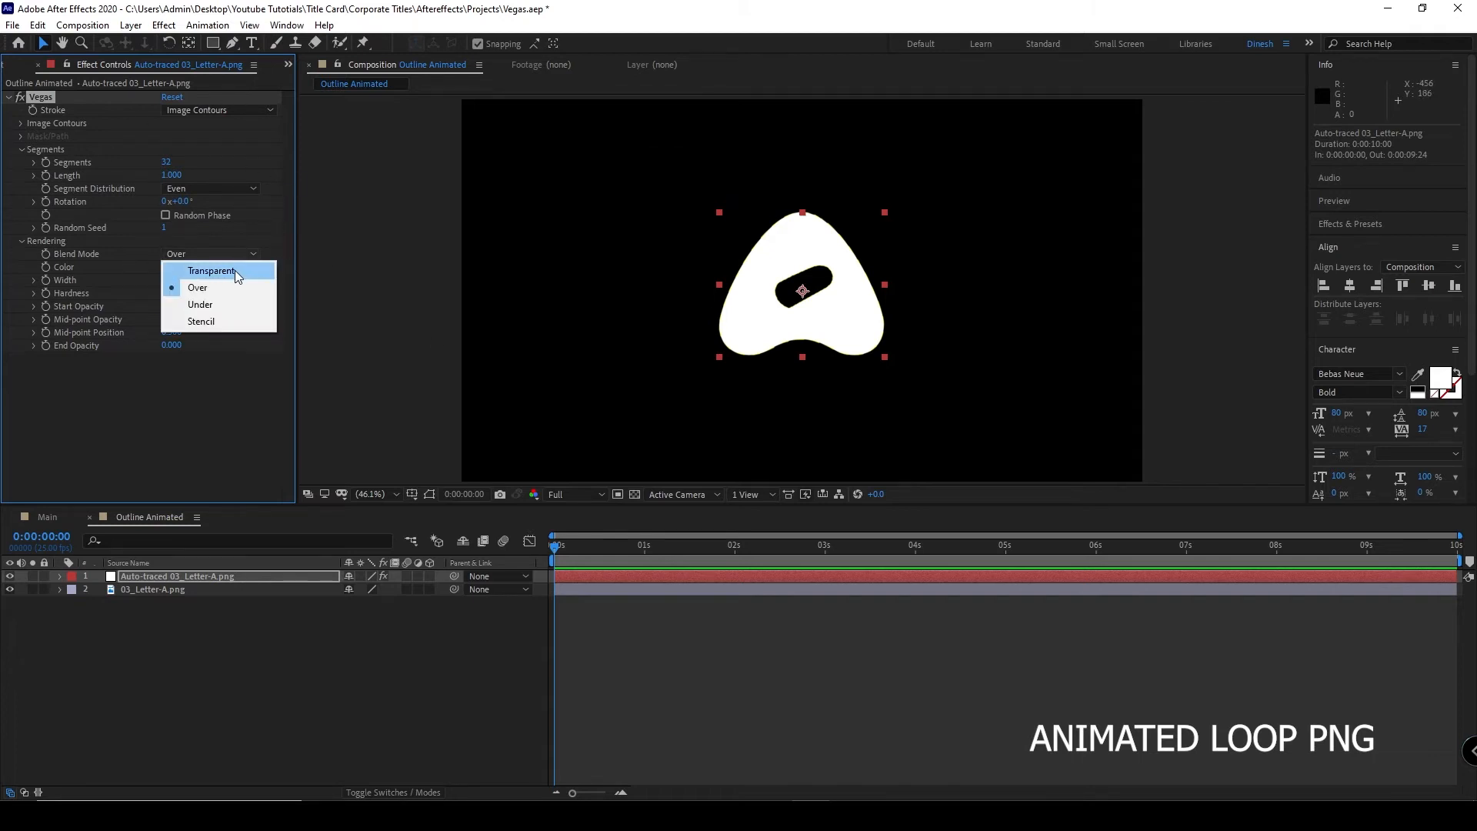
left_click(234, 270)
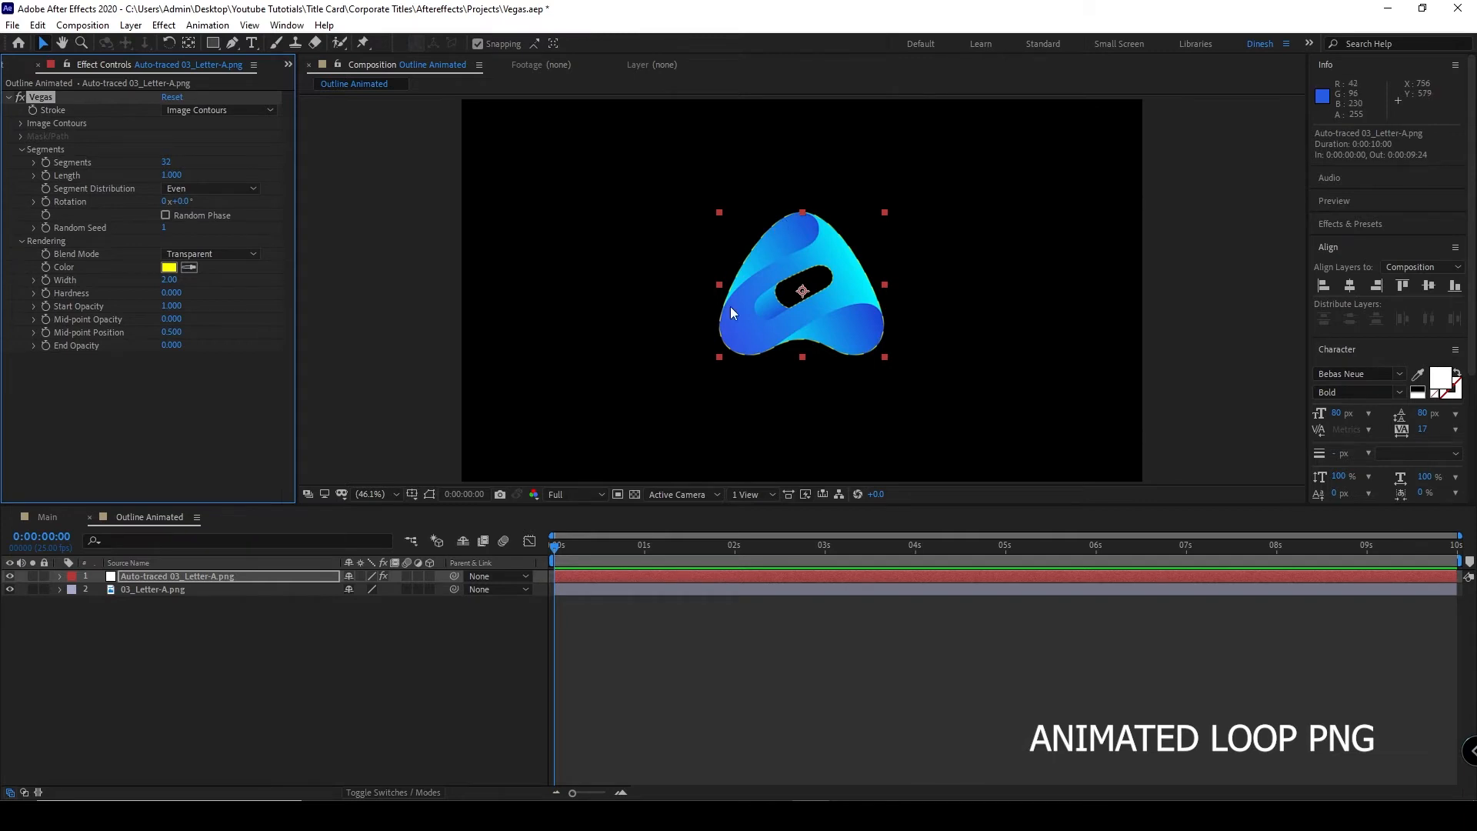
- Try Vegas segment counts of 1 and 2 on the traced outline
scroll(895, 332, "up", 5)
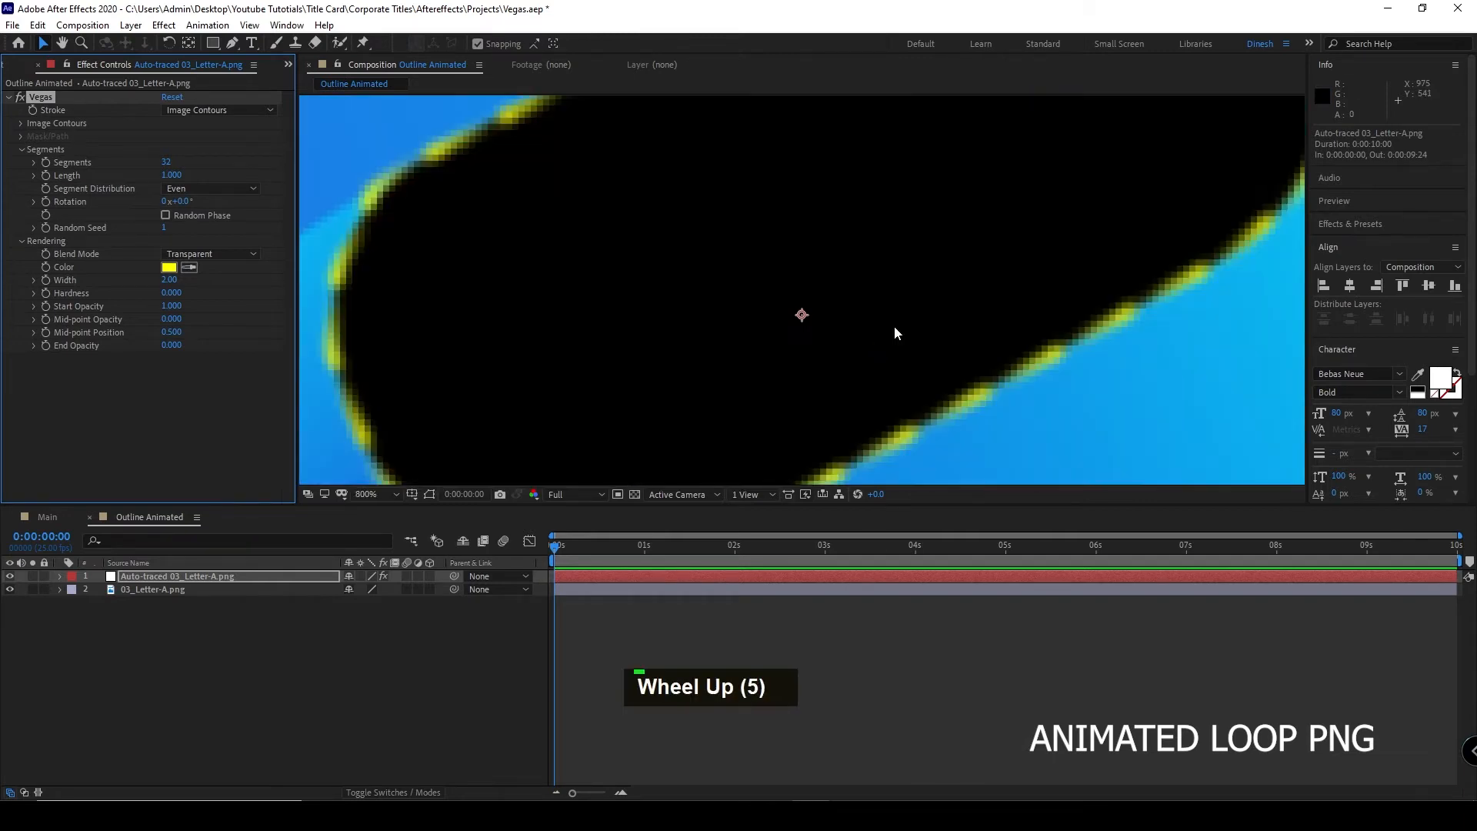
scroll(895, 327, "down", 2)
scroll(895, 327, "up", 1)
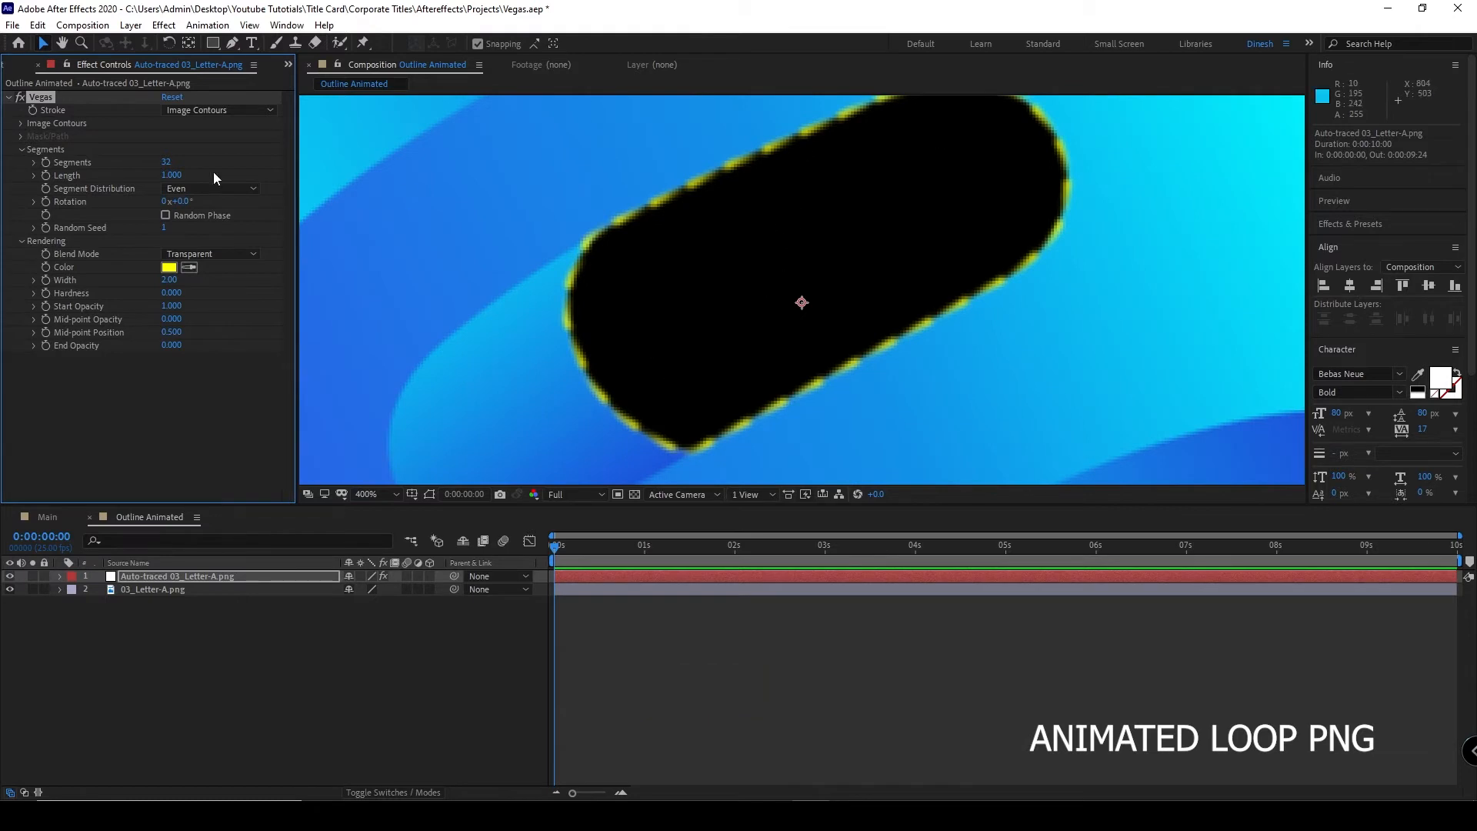
left_click(165, 163)
type("1")
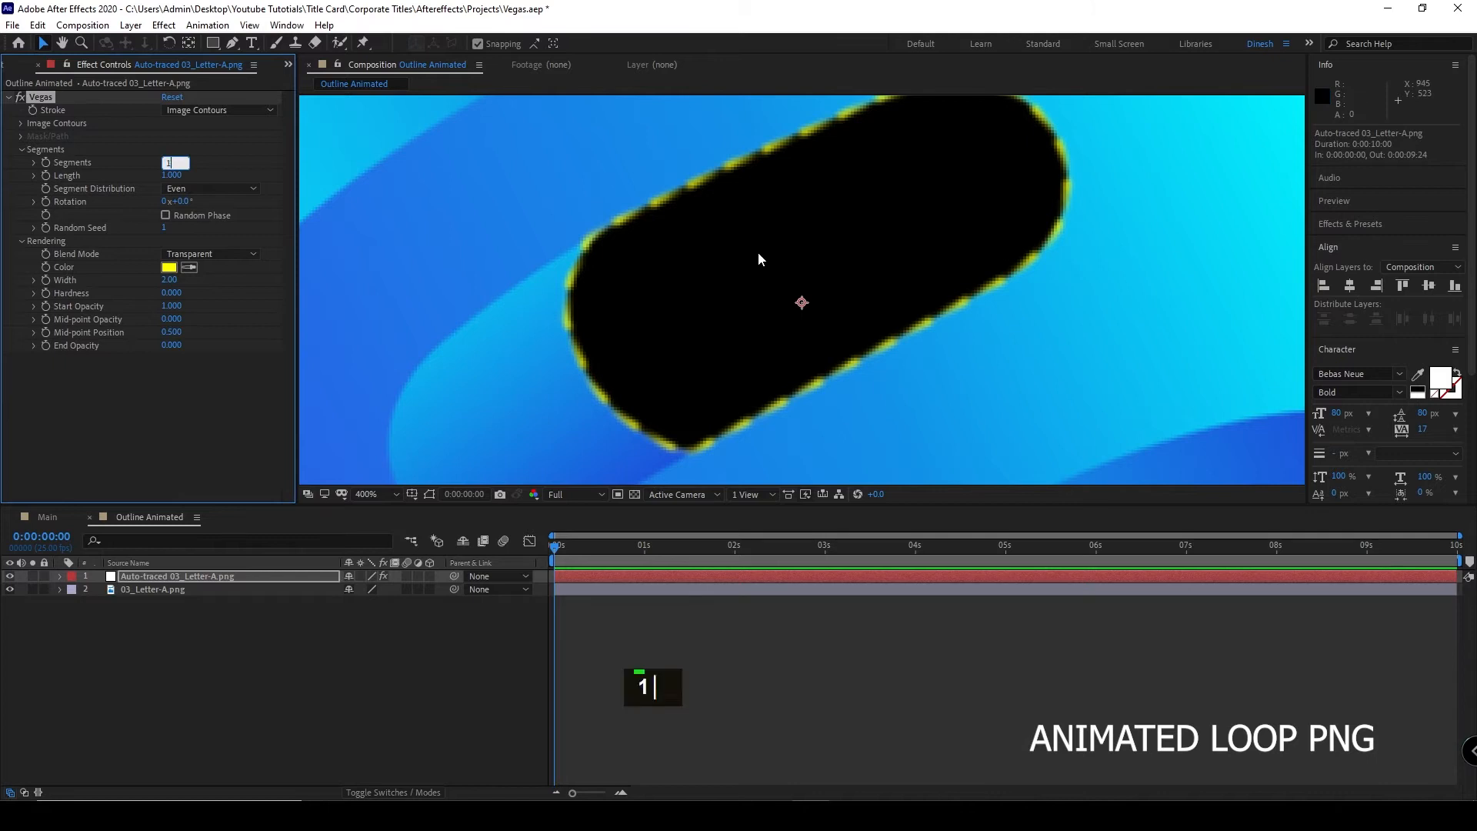
key("Return")
scroll(759, 256, "down", 2)
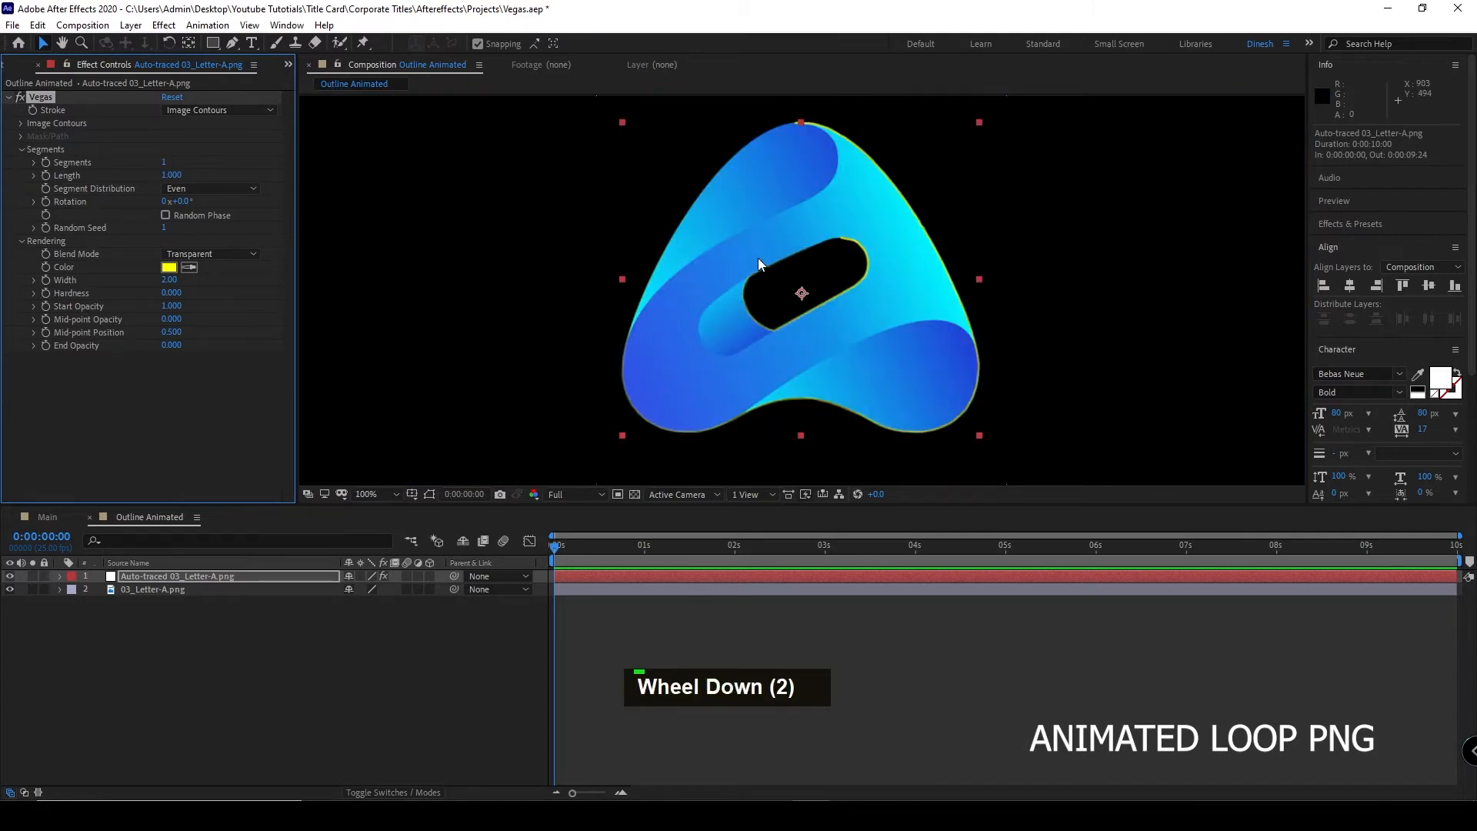
left_click(165, 163)
type("2")
key("Return")
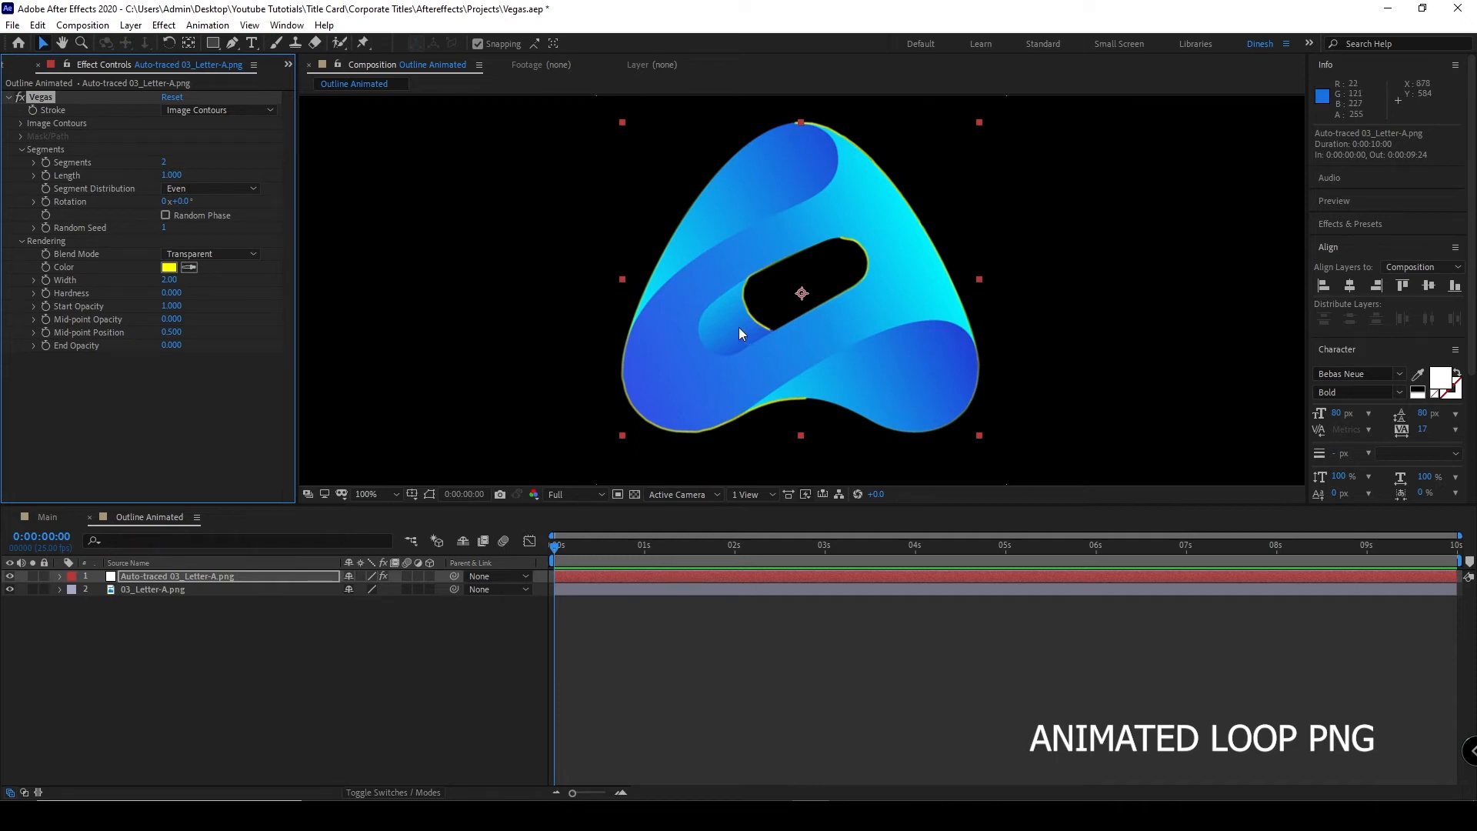
- Set the Vegas stroke width to 10
left_click_drag(171, 281, 215, 293)
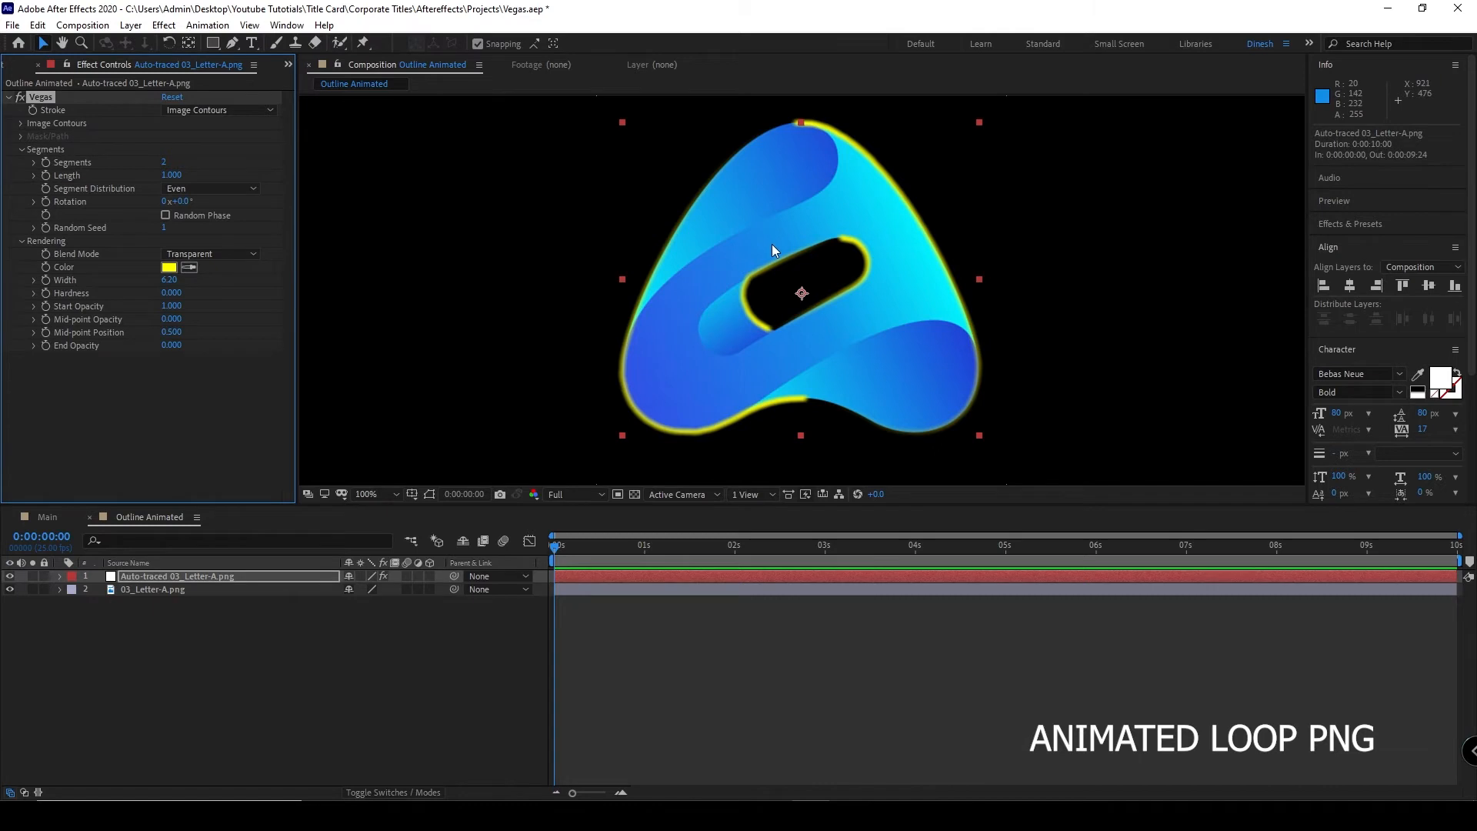
left_click(177, 280)
type("10")
key("Return")
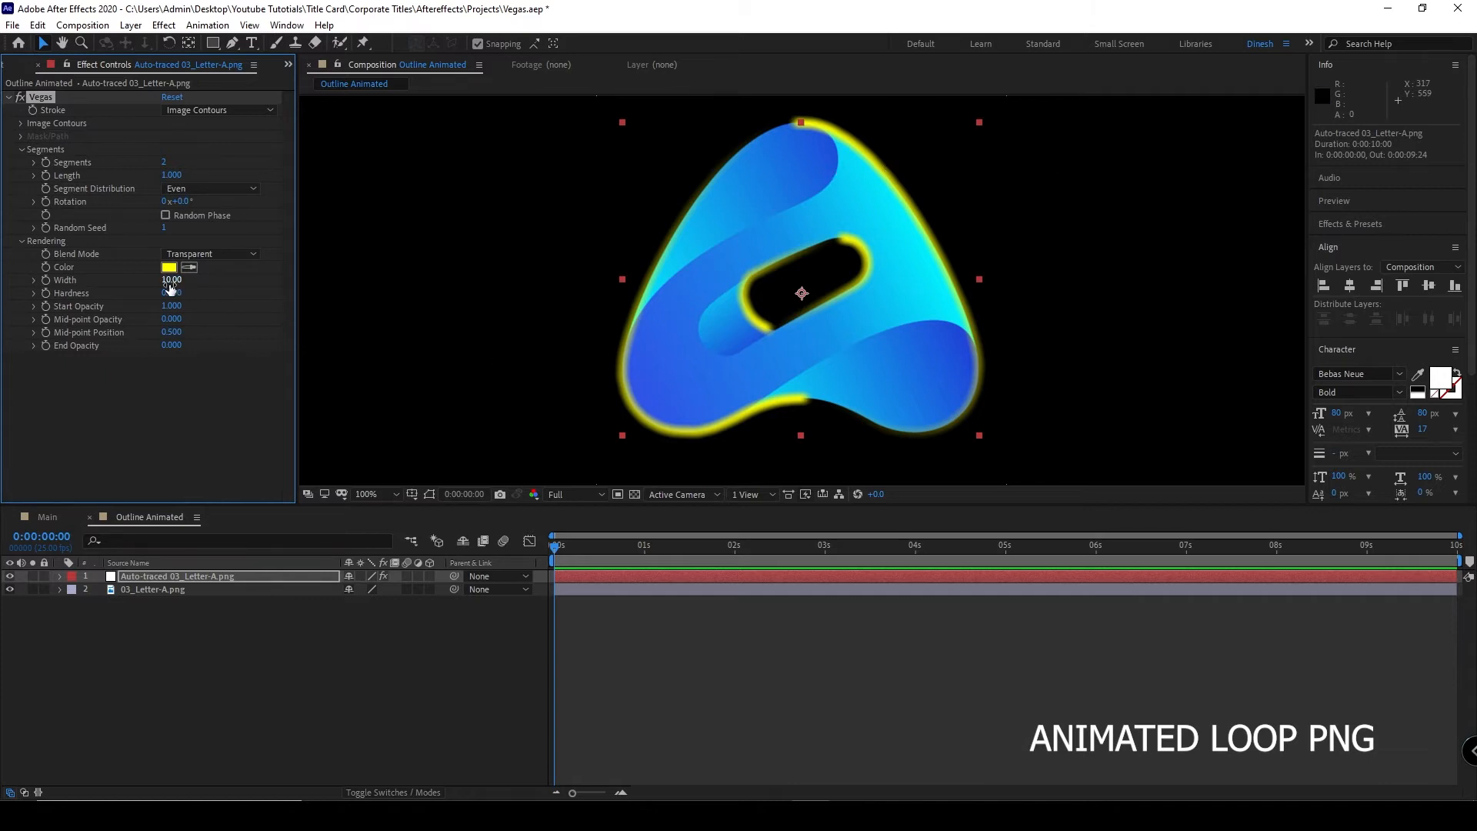
- Set the Vegas stroke hardness to 0.5
left_click_drag(175, 293, 382, 332)
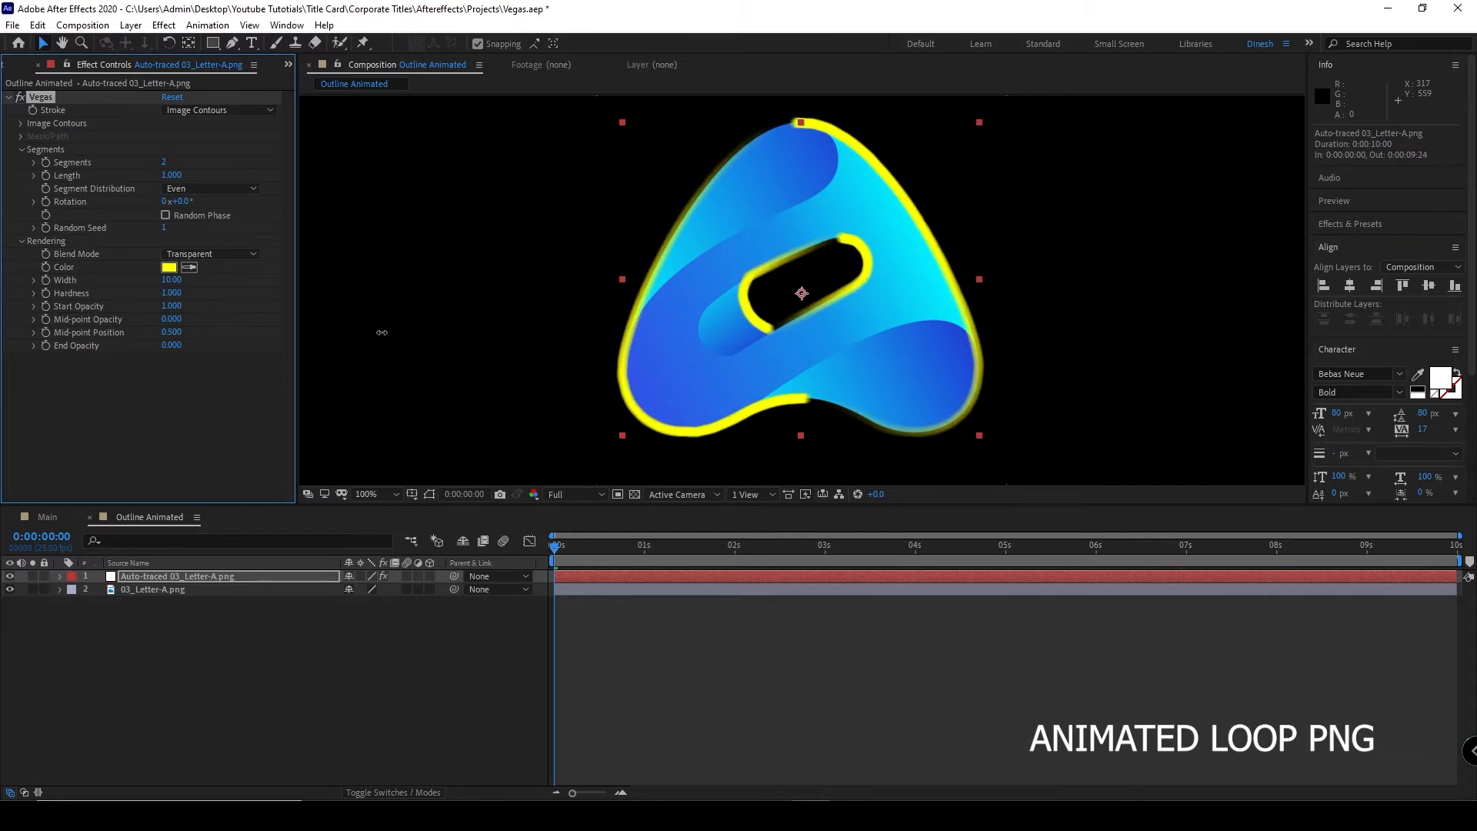
left_click_drag(382, 333, 258, 337)
left_click(170, 292)
type(".5")
key("Return")
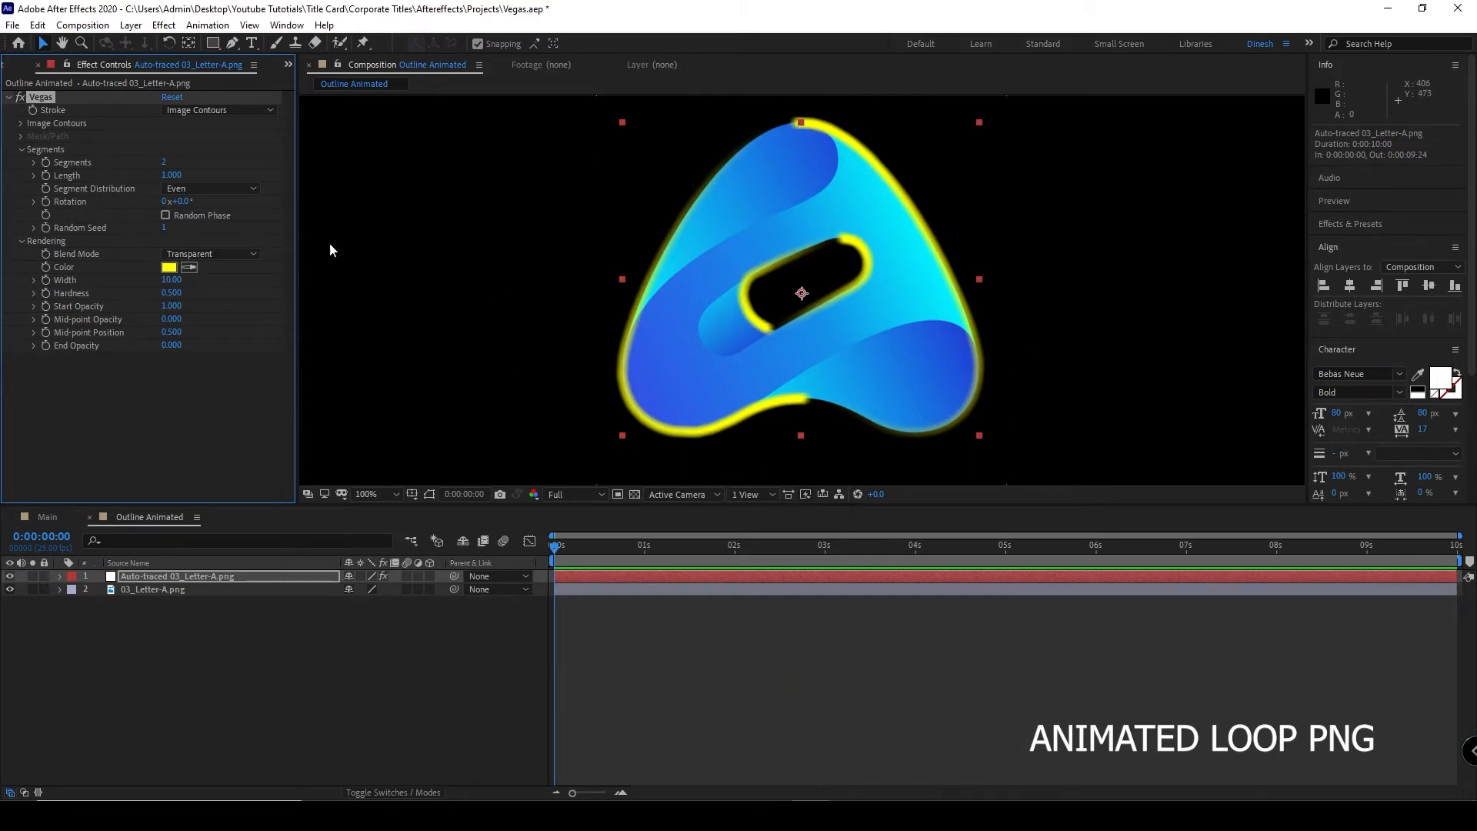
- Set the Vegas segments to 1 and shorten the segment length to 0.380
left_click(165, 162)
type("1")
key("Return")
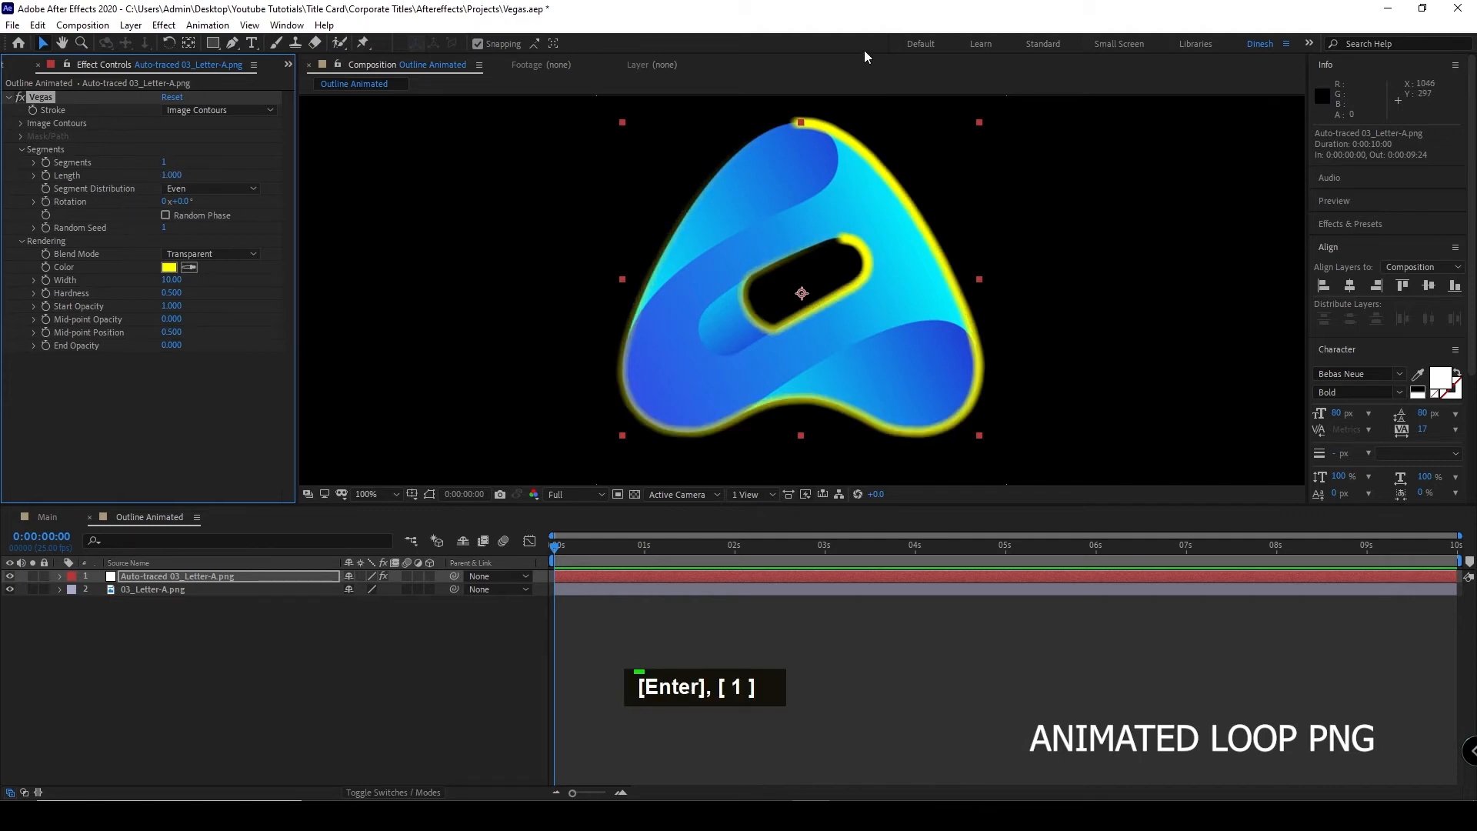
left_click_drag(168, 175, 125, 177)
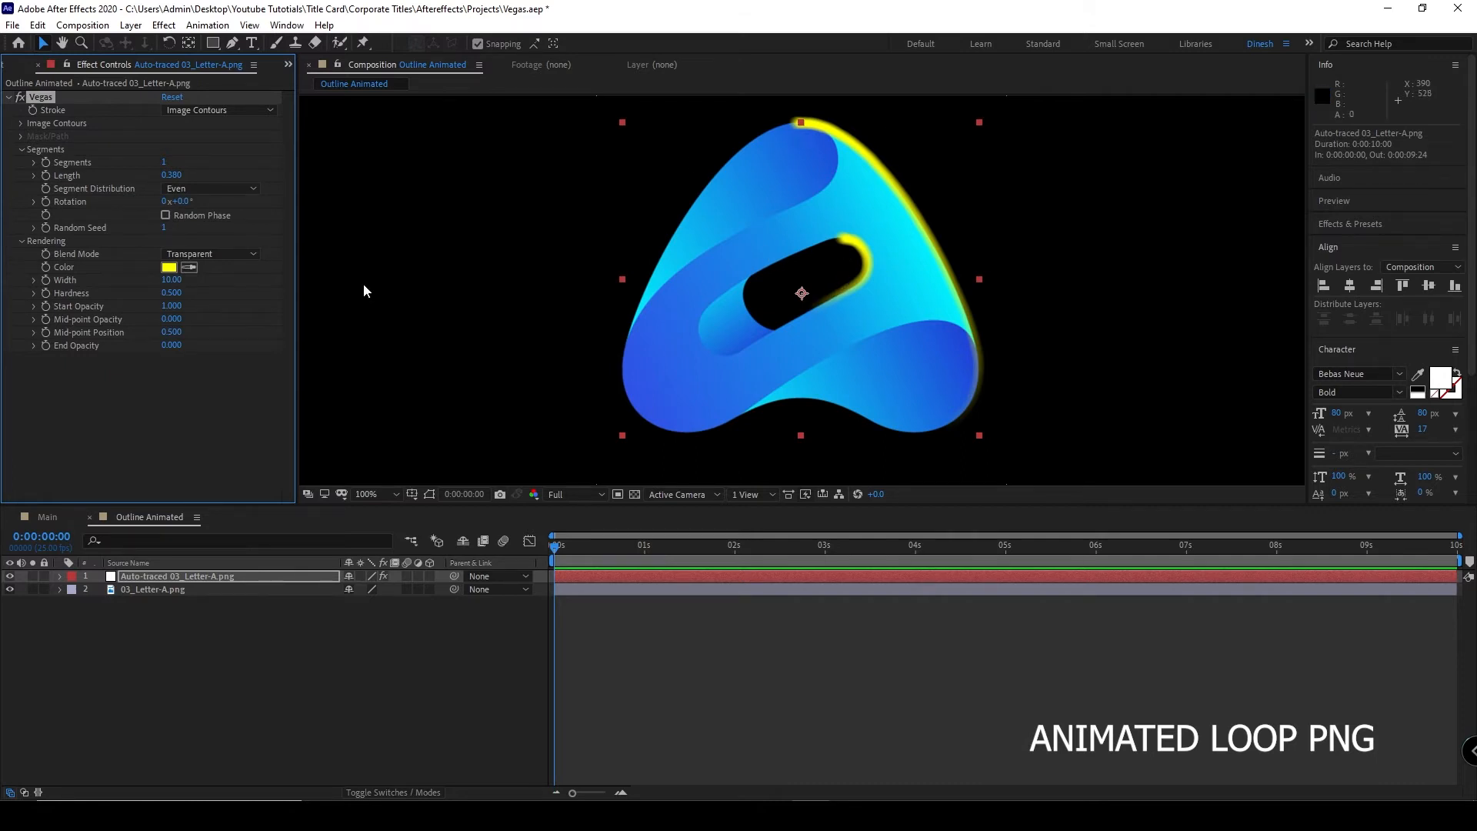
- Enable Random Phase for the Vegas segments and set the random seed to 10
left_click(166, 217)
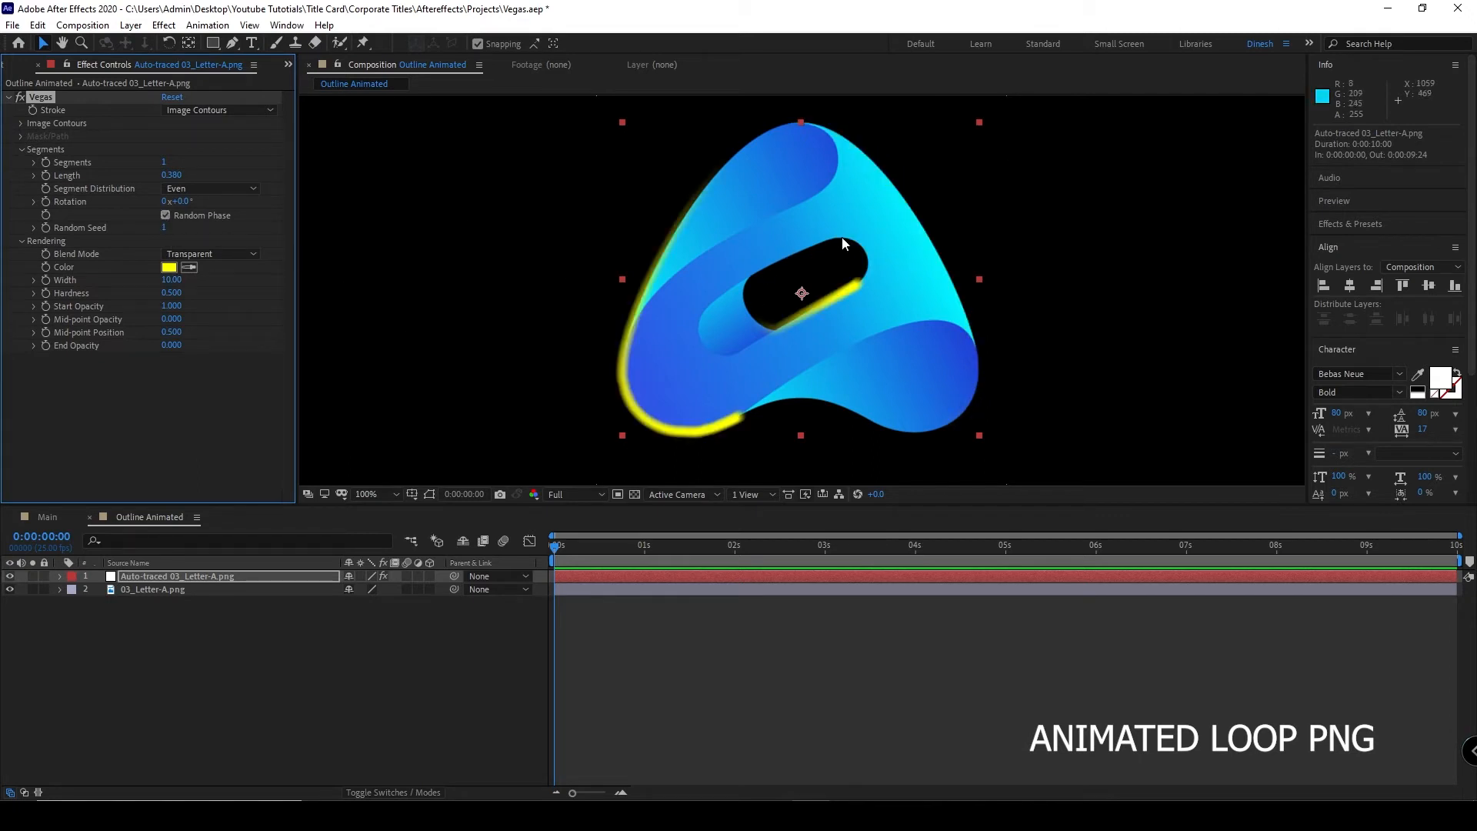
left_click(164, 228)
type("10")
key("Return")
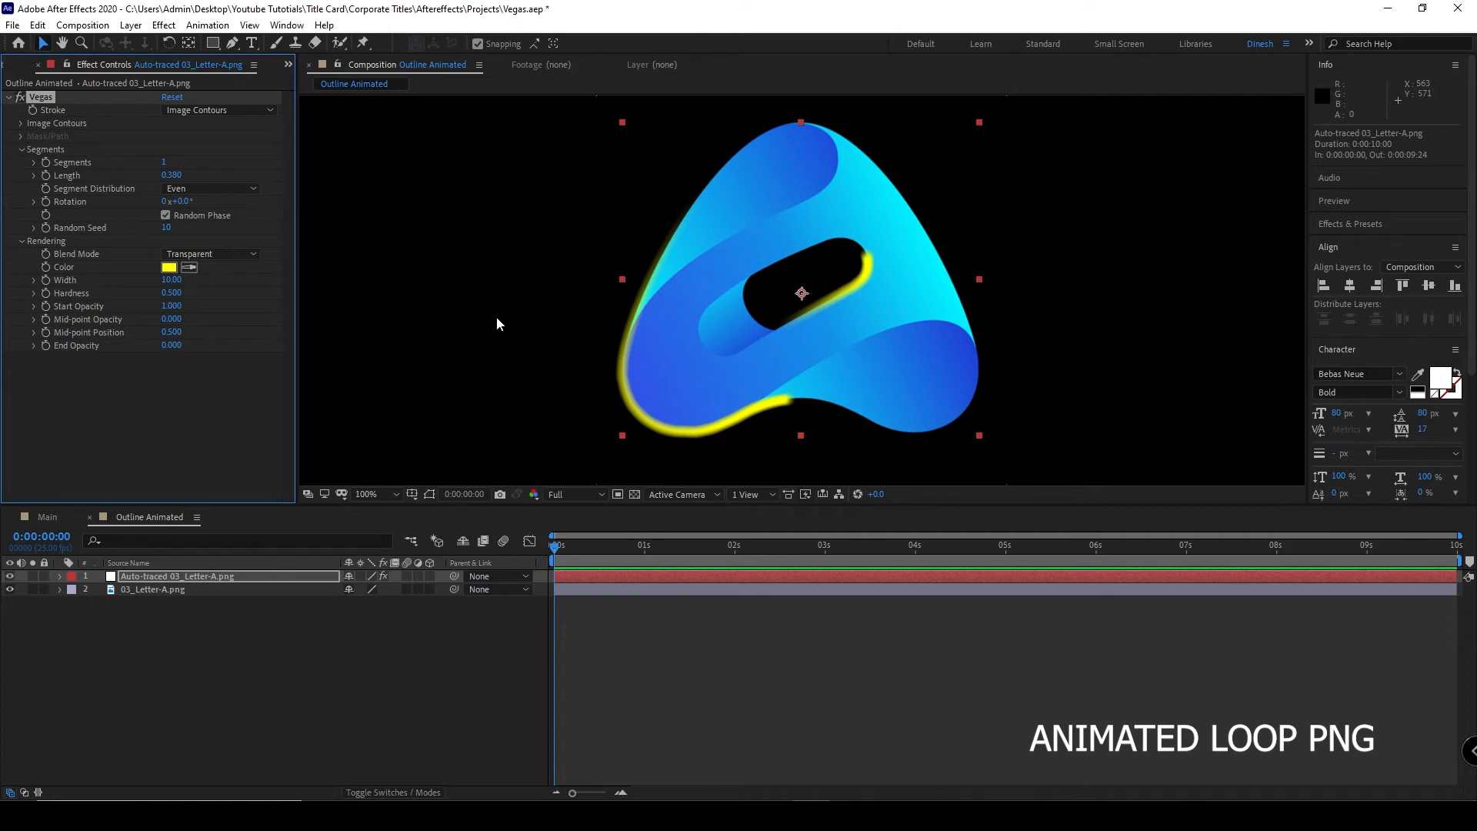
- Change the Vegas mid-point opacity to -0.190 with the whole composition frame in view
left_click(395, 494)
left_click(405, 506)
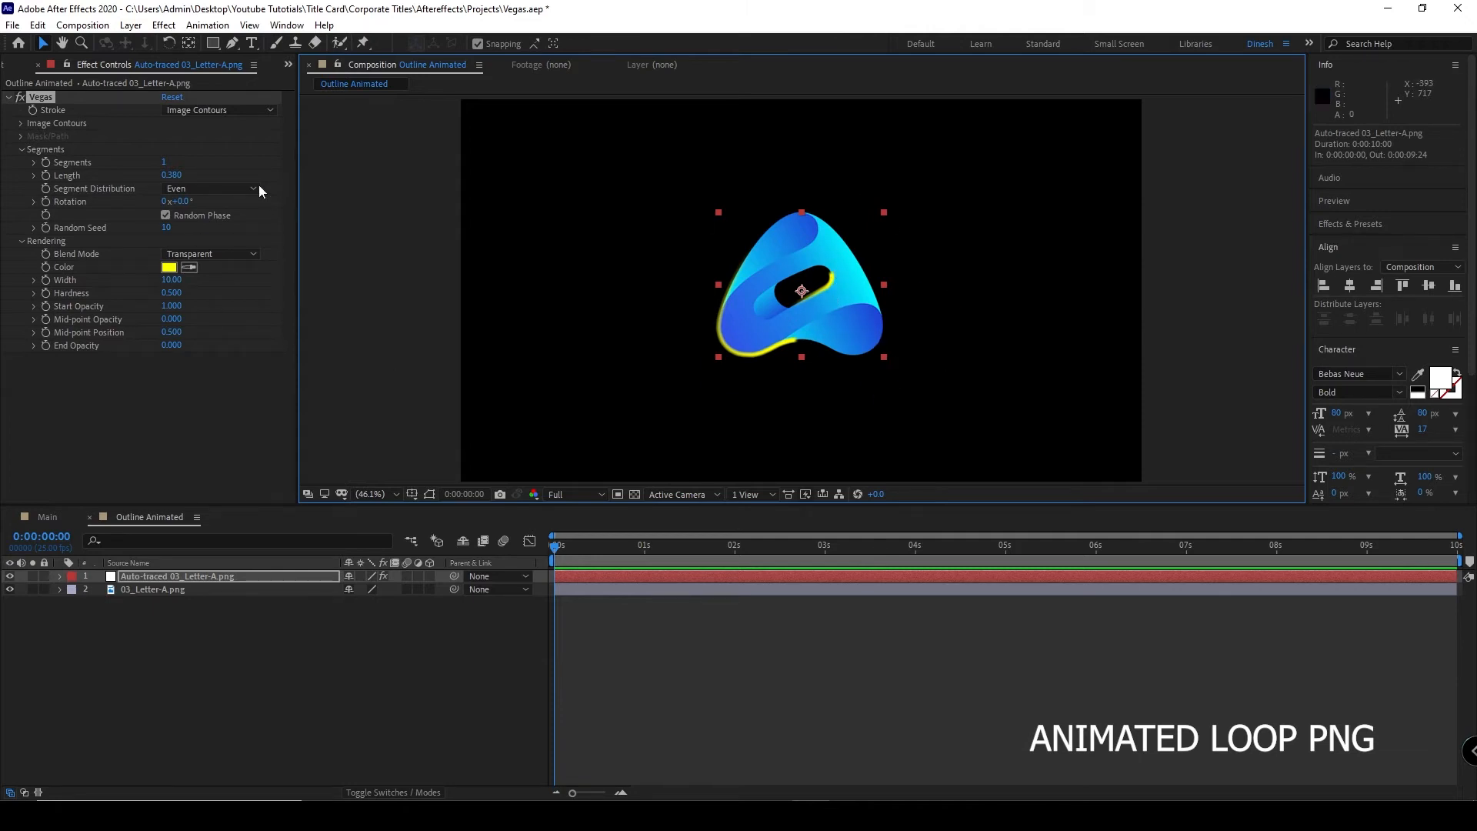
mouse_move(179, 325)
left_mouse_down()
mouse_move(375, 365)
mouse_move(339, 379)
left_mouse_up()
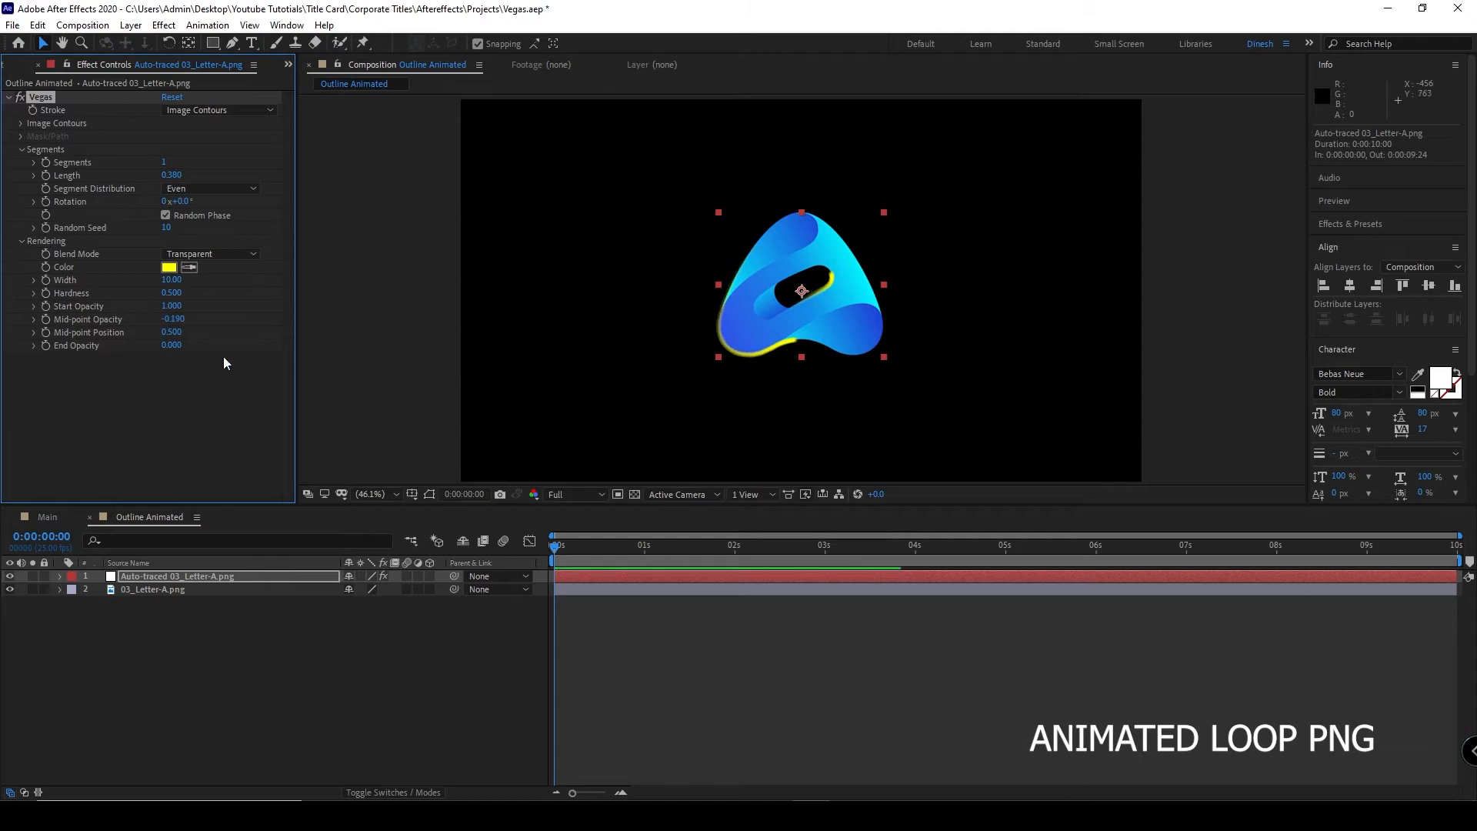
- Reset the Vegas mid-point opacity and set it to 0.5
left_click(177, 320)
right_click(177, 320)
key("Escape")
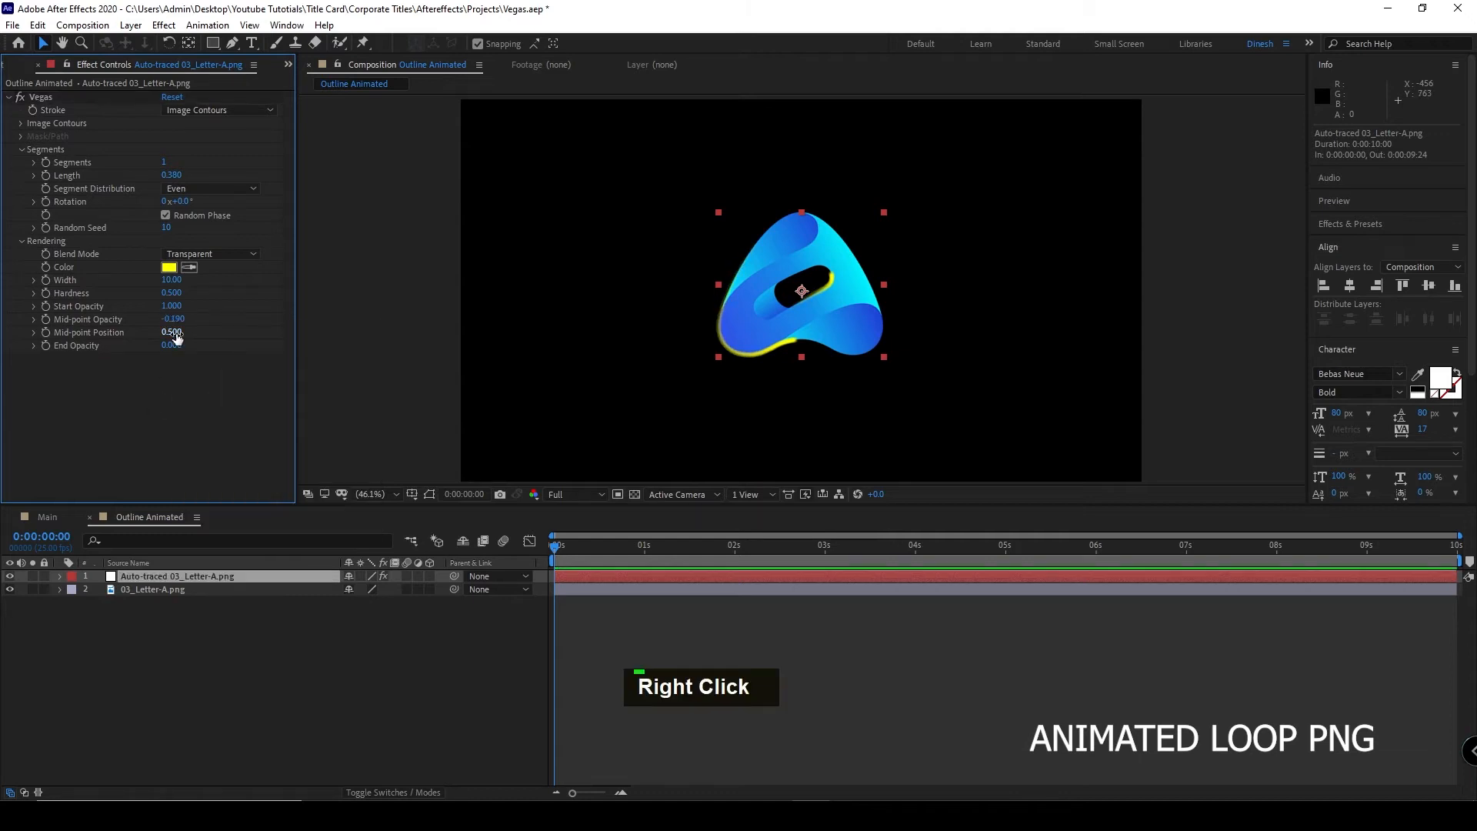
right_click(177, 320)
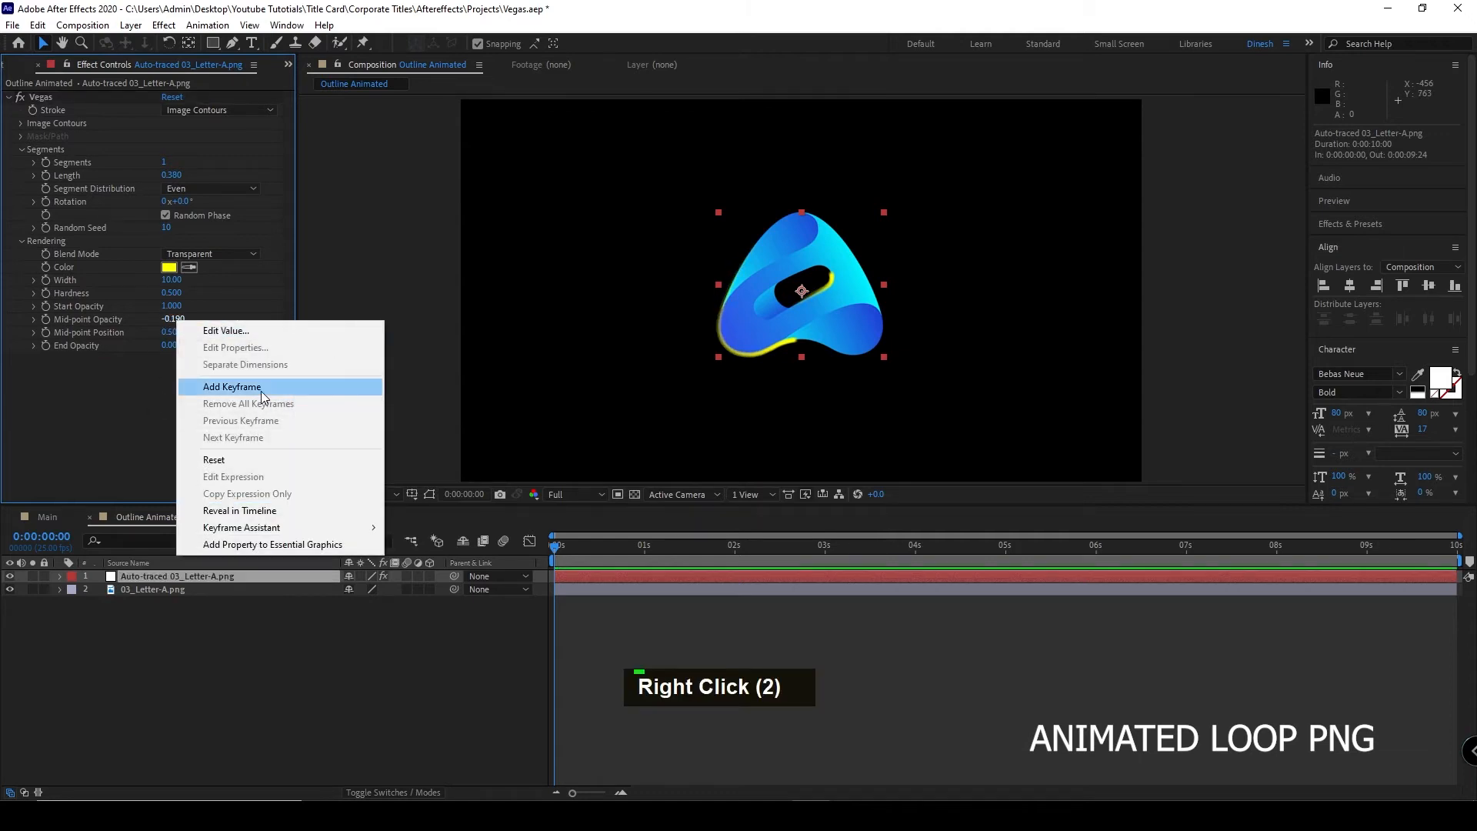
left_click(214, 459)
left_click(173, 319)
type("0.5")
key("Return")
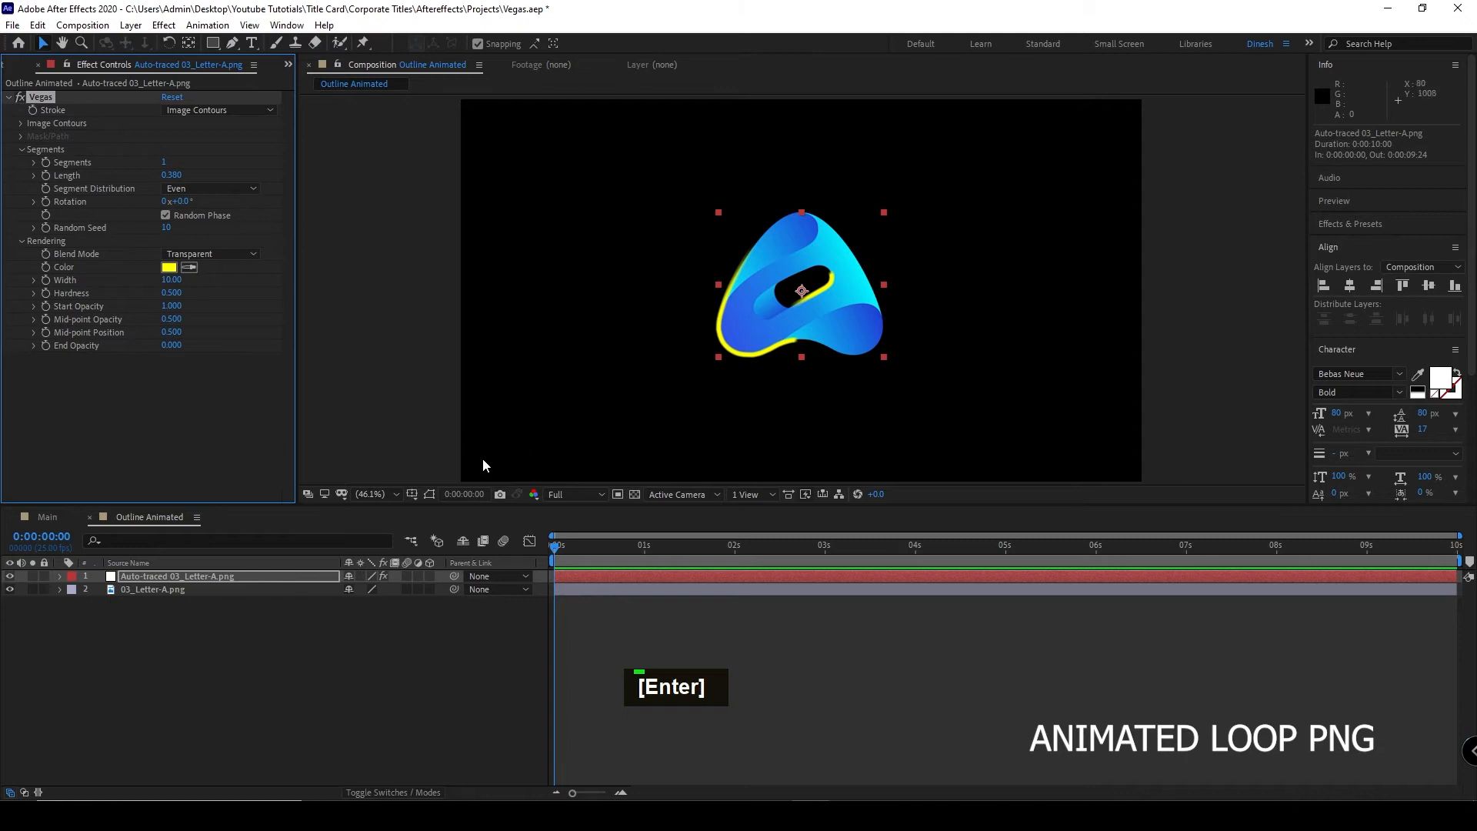
- Change the Vegas stroke color to white
left_click(168, 267)
left_click_drag(1059, 267, 933, 220)
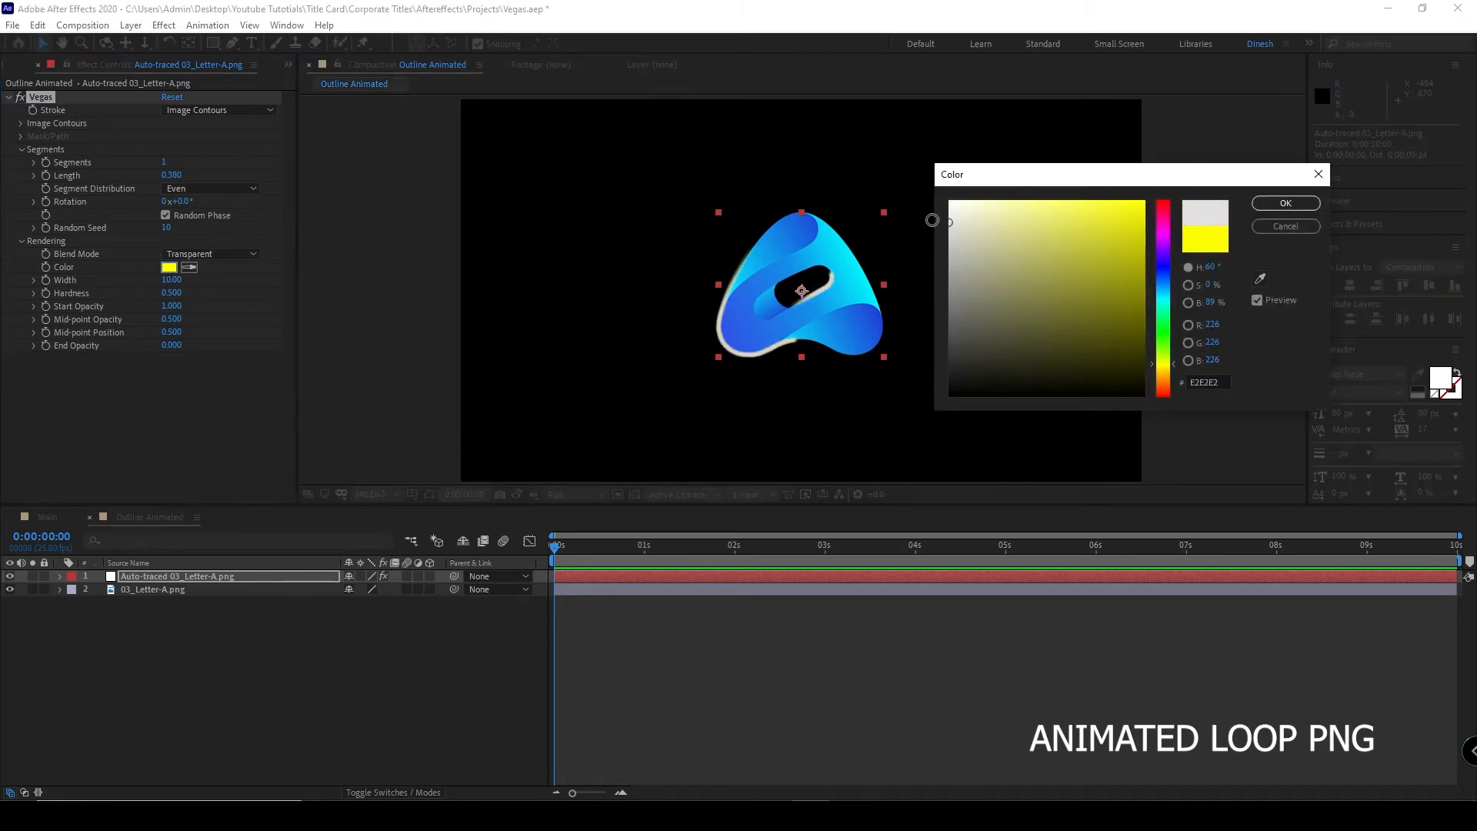
left_click(1286, 203)
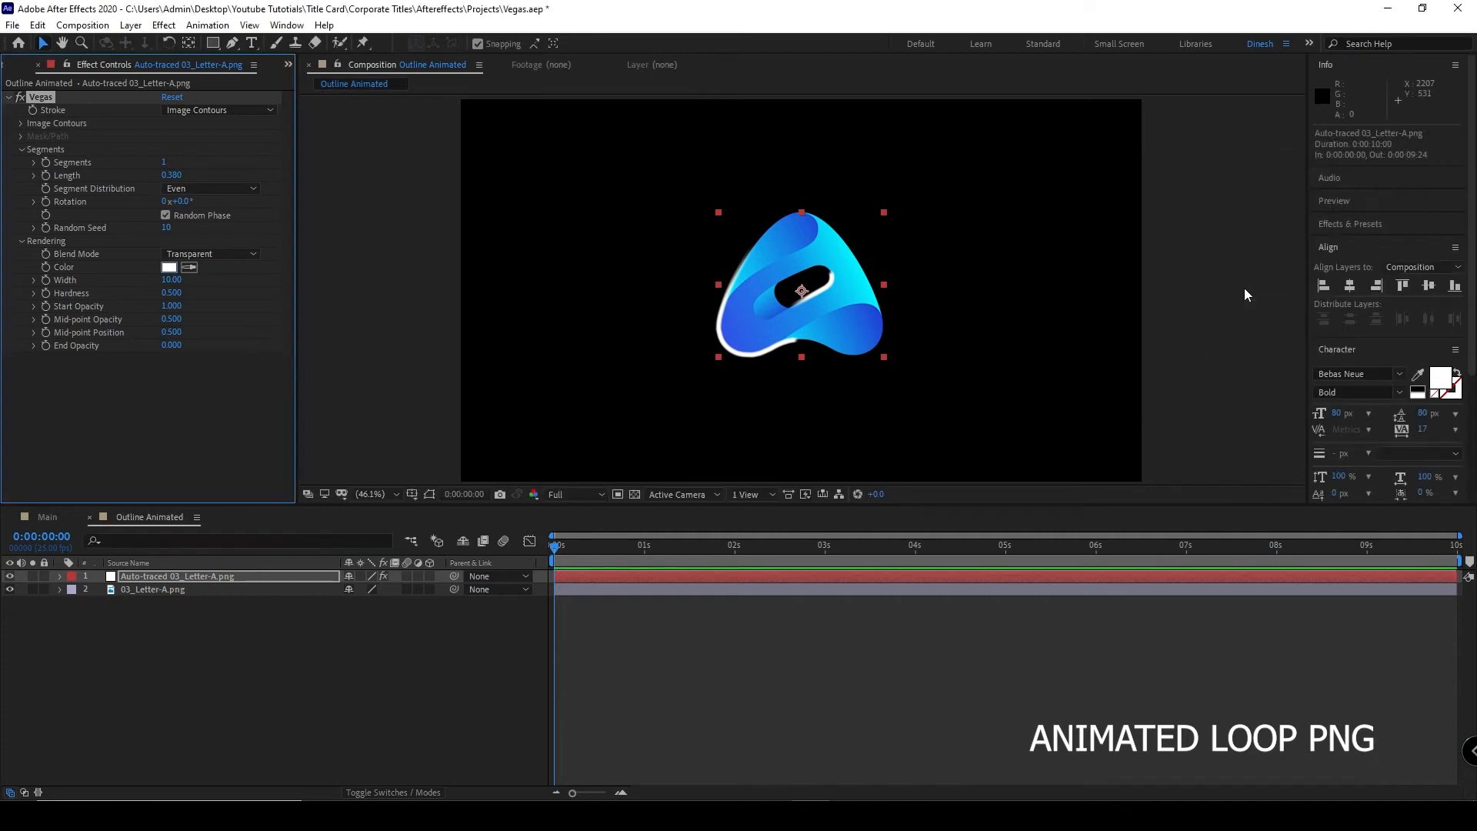
left_click(583, 642)
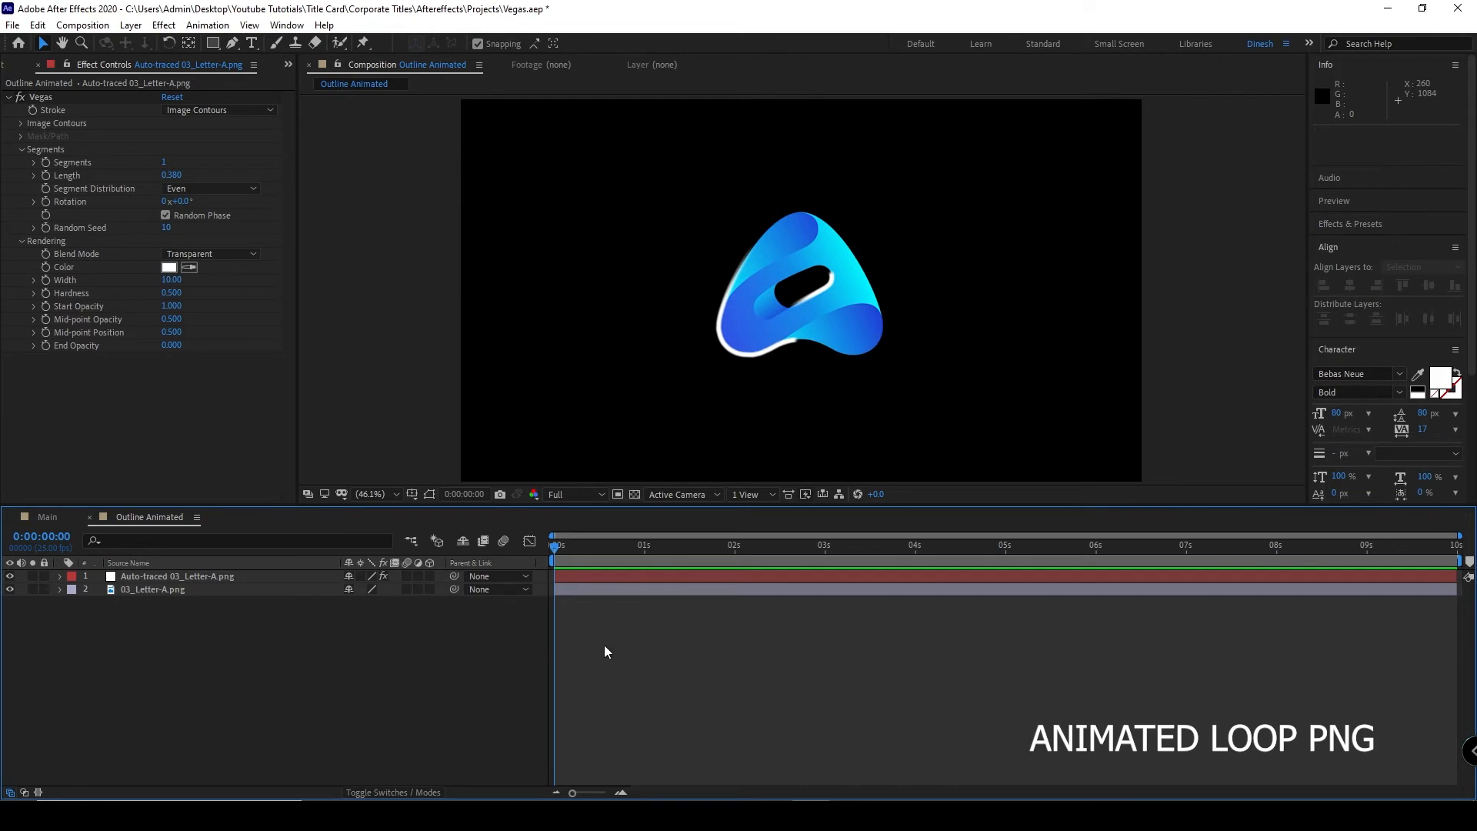
- Set the auto-traced layer's Vegas rotation to 0 and turn on its keyframing at the start of the composition
left_click(187, 577)
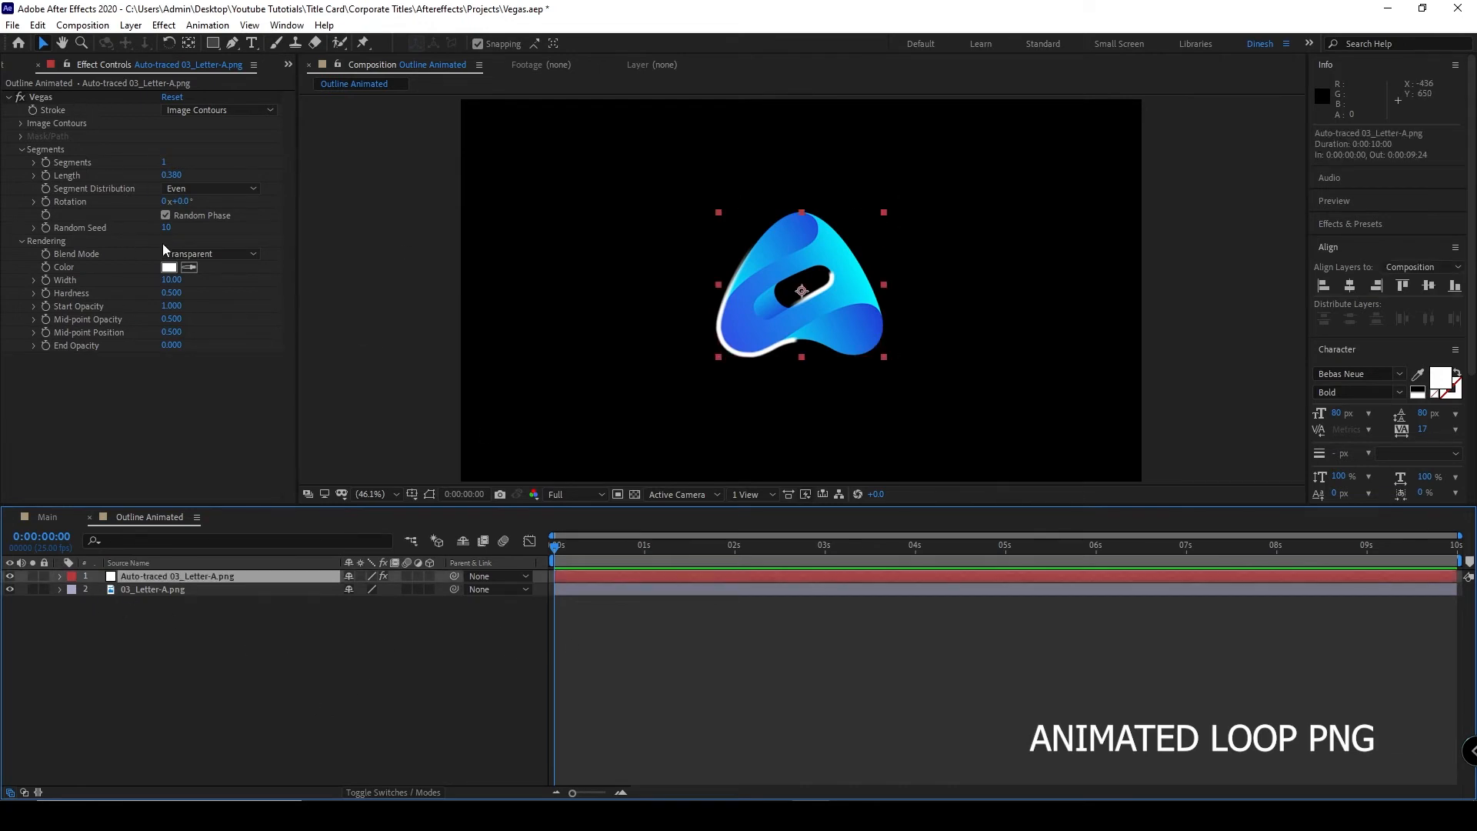
mouse_move(181, 203)
left_mouse_down()
mouse_move(285, 200)
mouse_move(228, 210)
left_mouse_up()
left_click(181, 201)
type("0")
key("Return")
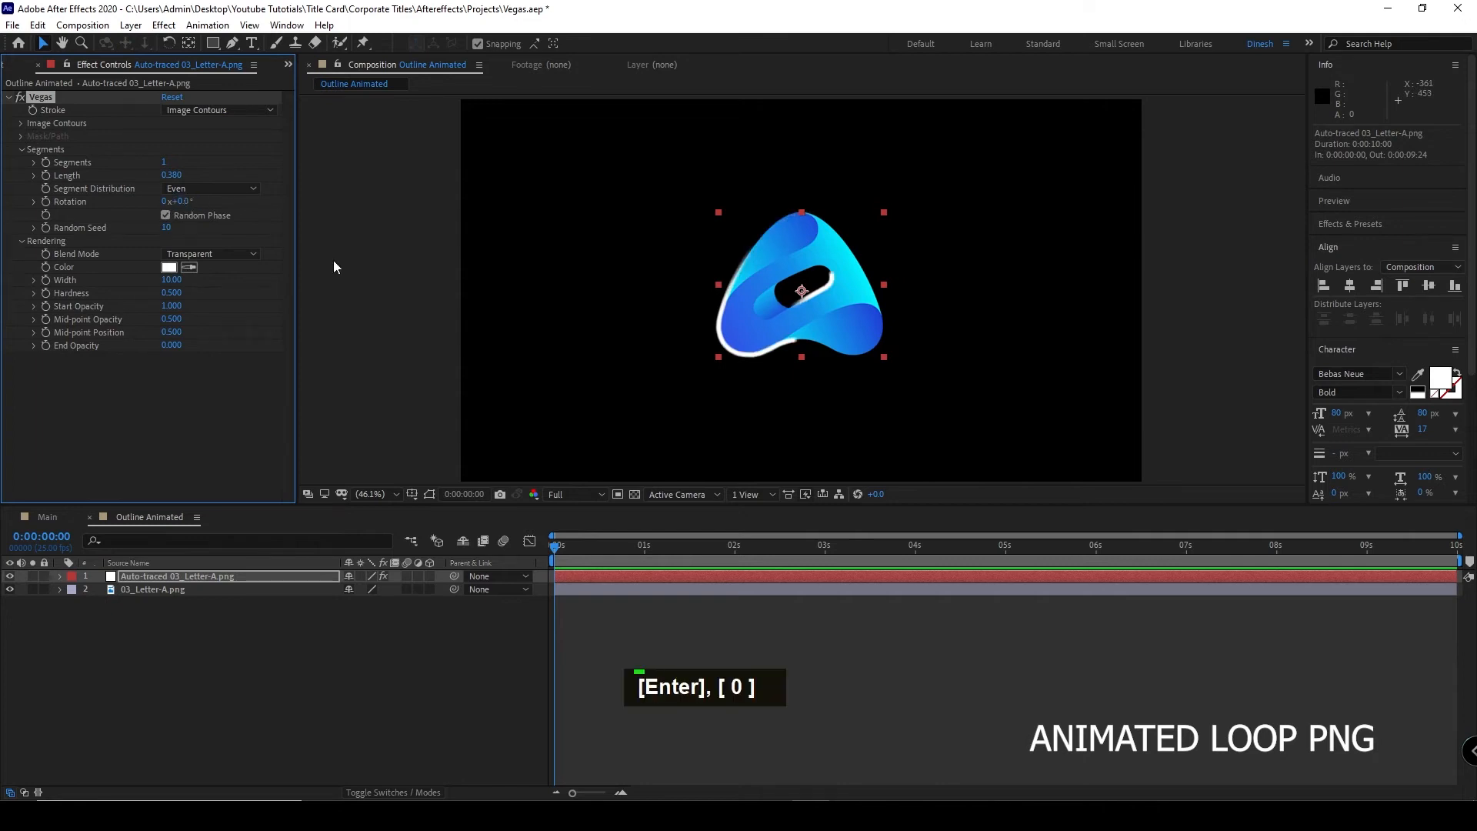
left_click(47, 202)
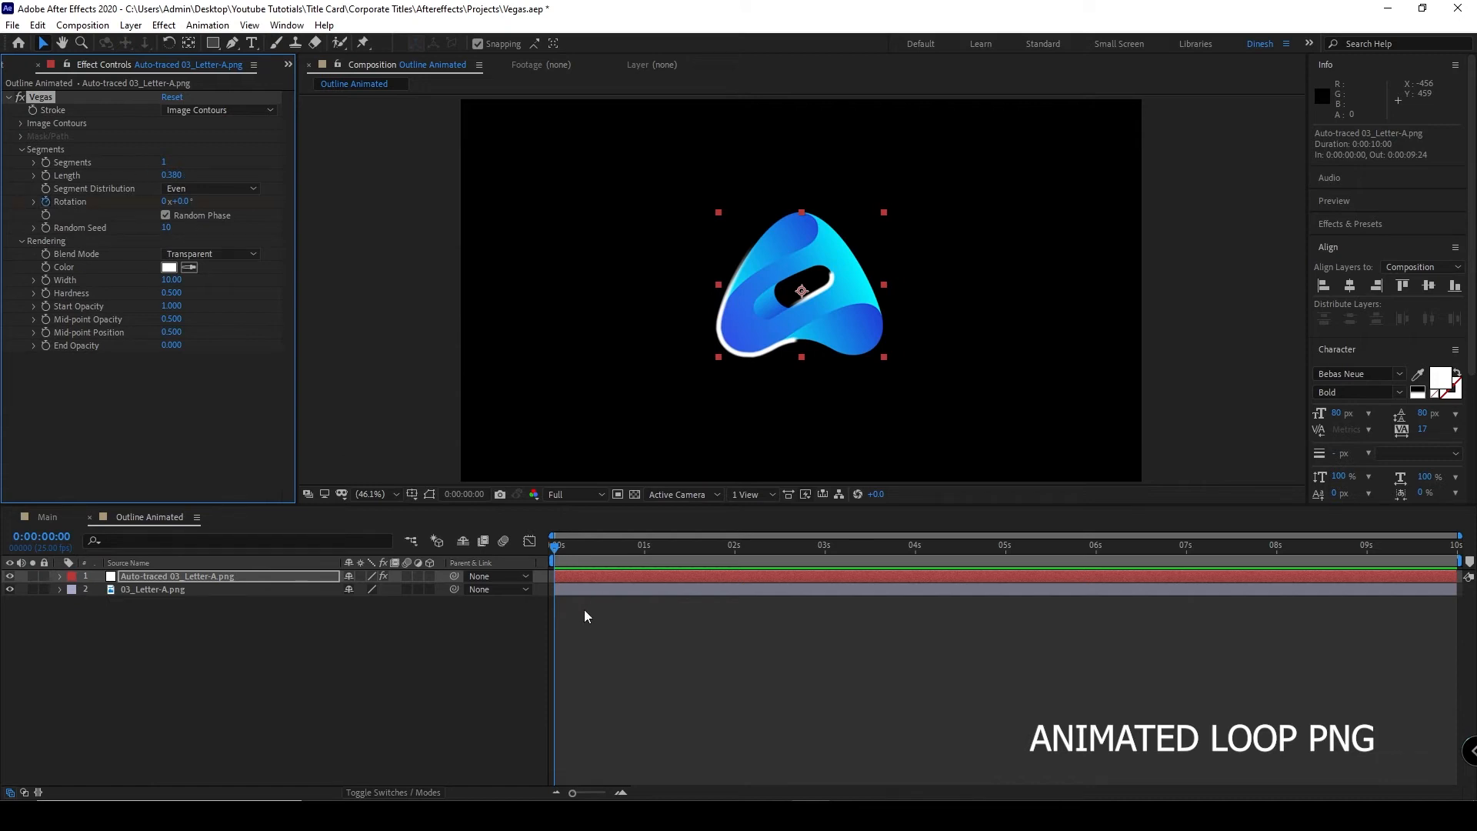
- Keyframe the Vegas rotation at one full revolution at 2 seconds and scrub through the motion
left_click_drag(556, 548, 738, 558)
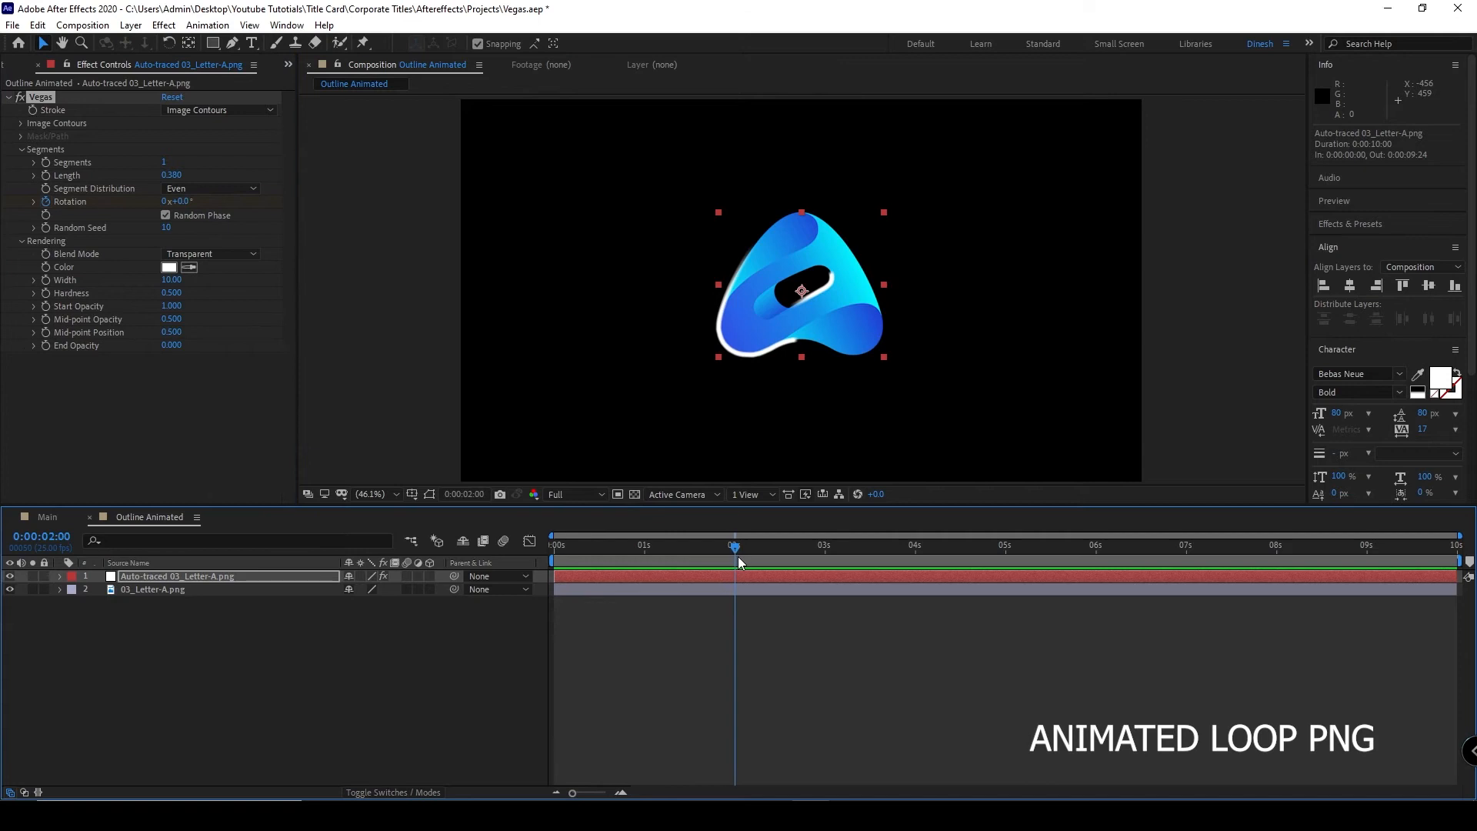
left_click(164, 215)
left_click(163, 201)
type("1")
key("Return")
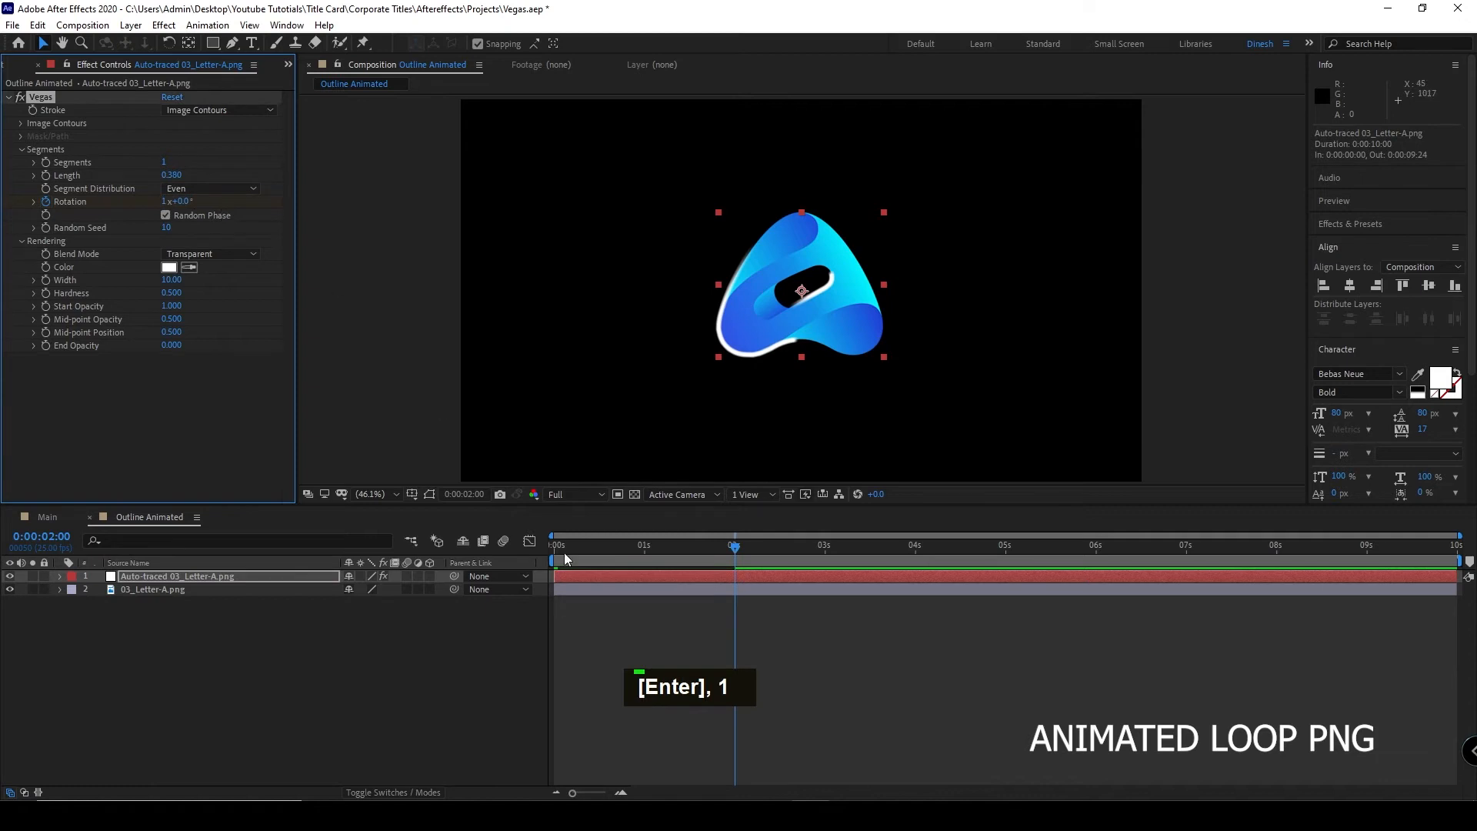
mouse_move(731, 552)
left_mouse_down()
mouse_move(551, 571)
mouse_move(708, 598)
mouse_move(593, 596)
mouse_move(716, 600)
mouse_move(625, 615)
left_mouse_up()
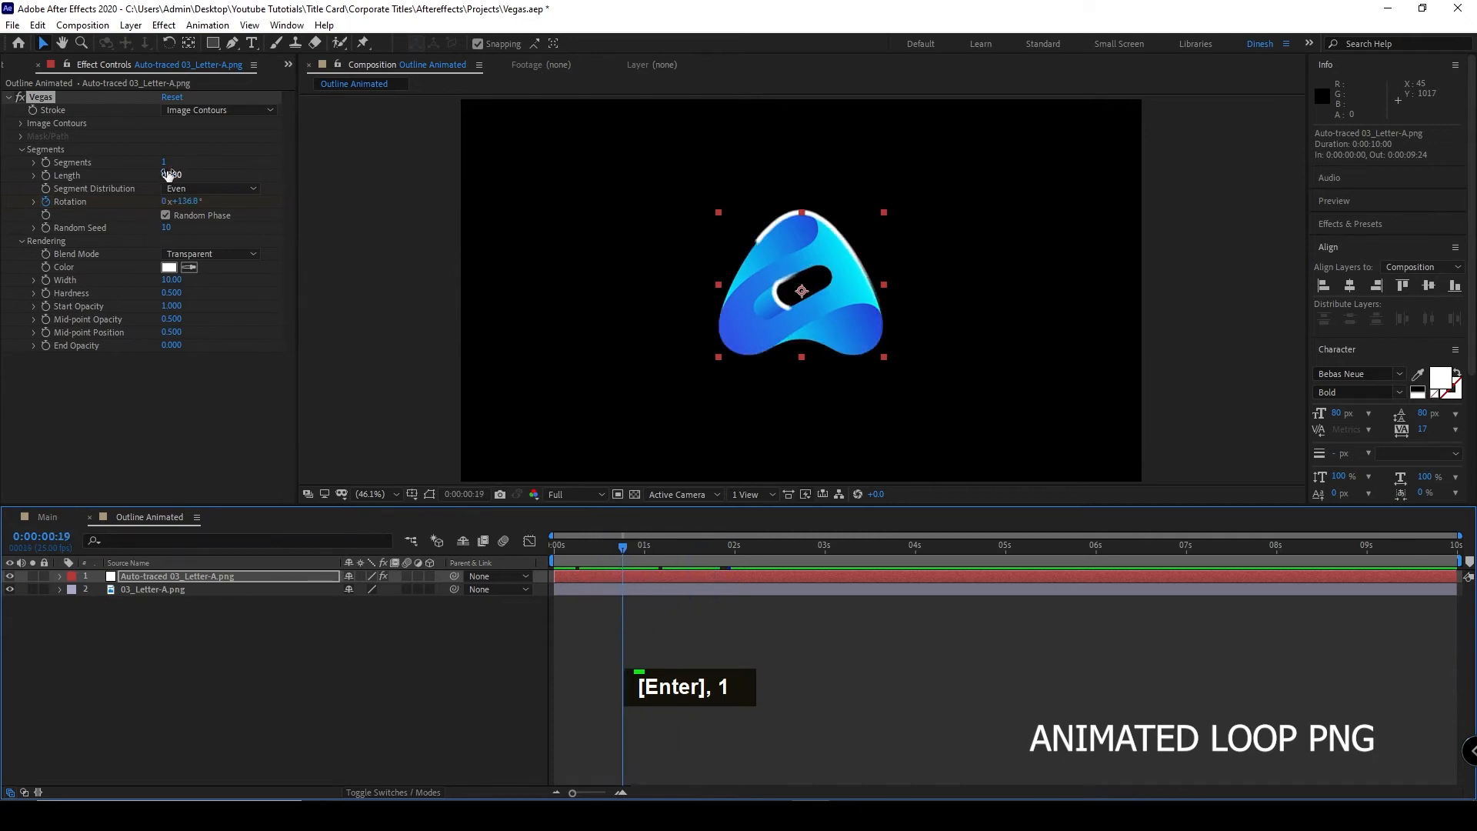
- Try 3 Vegas segments on the rotating outline and scrub through the timeline
left_click_drag(164, 162, 167, 165)
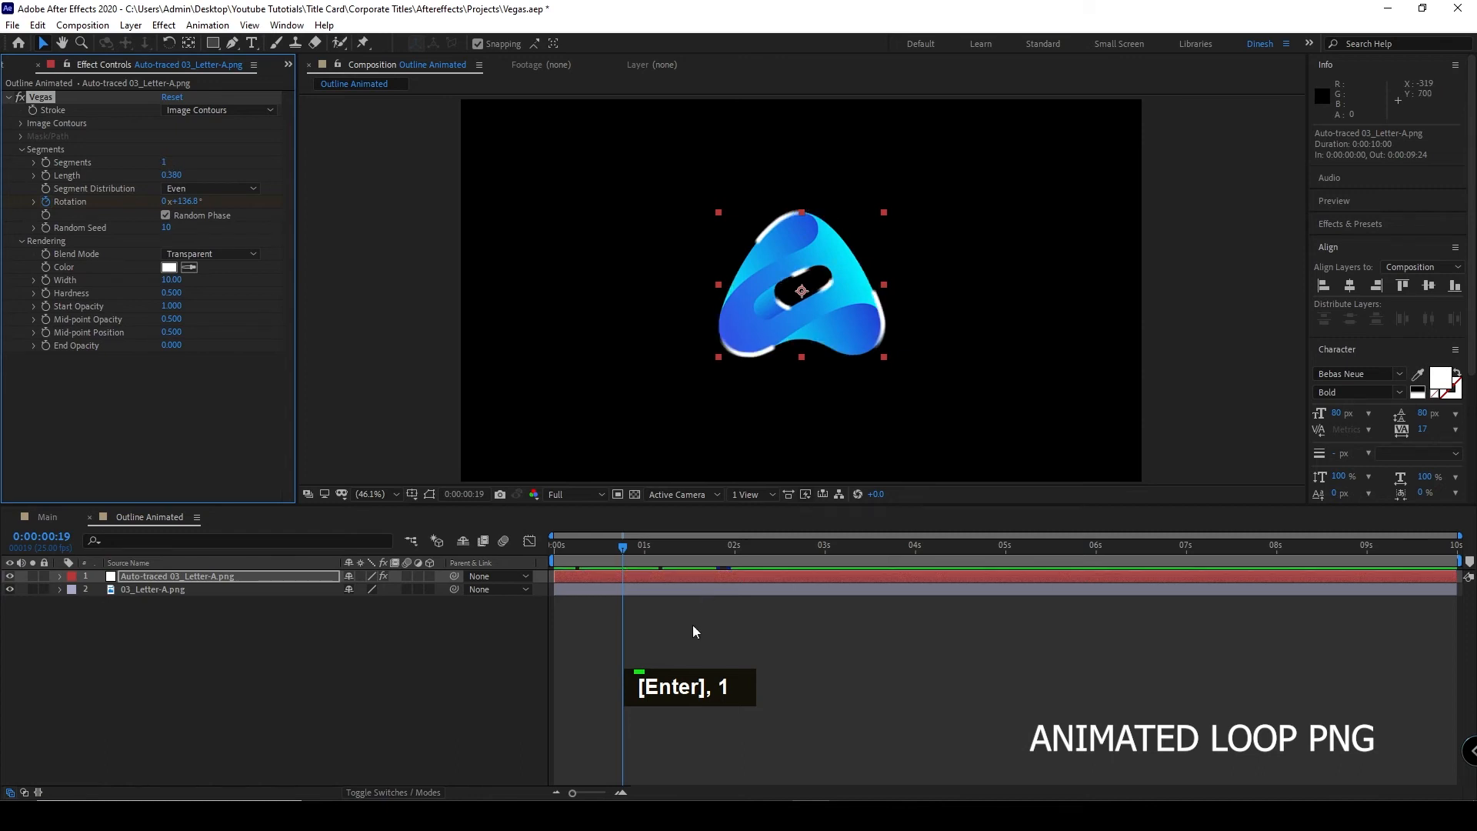
left_click_drag(622, 547, 580, 555)
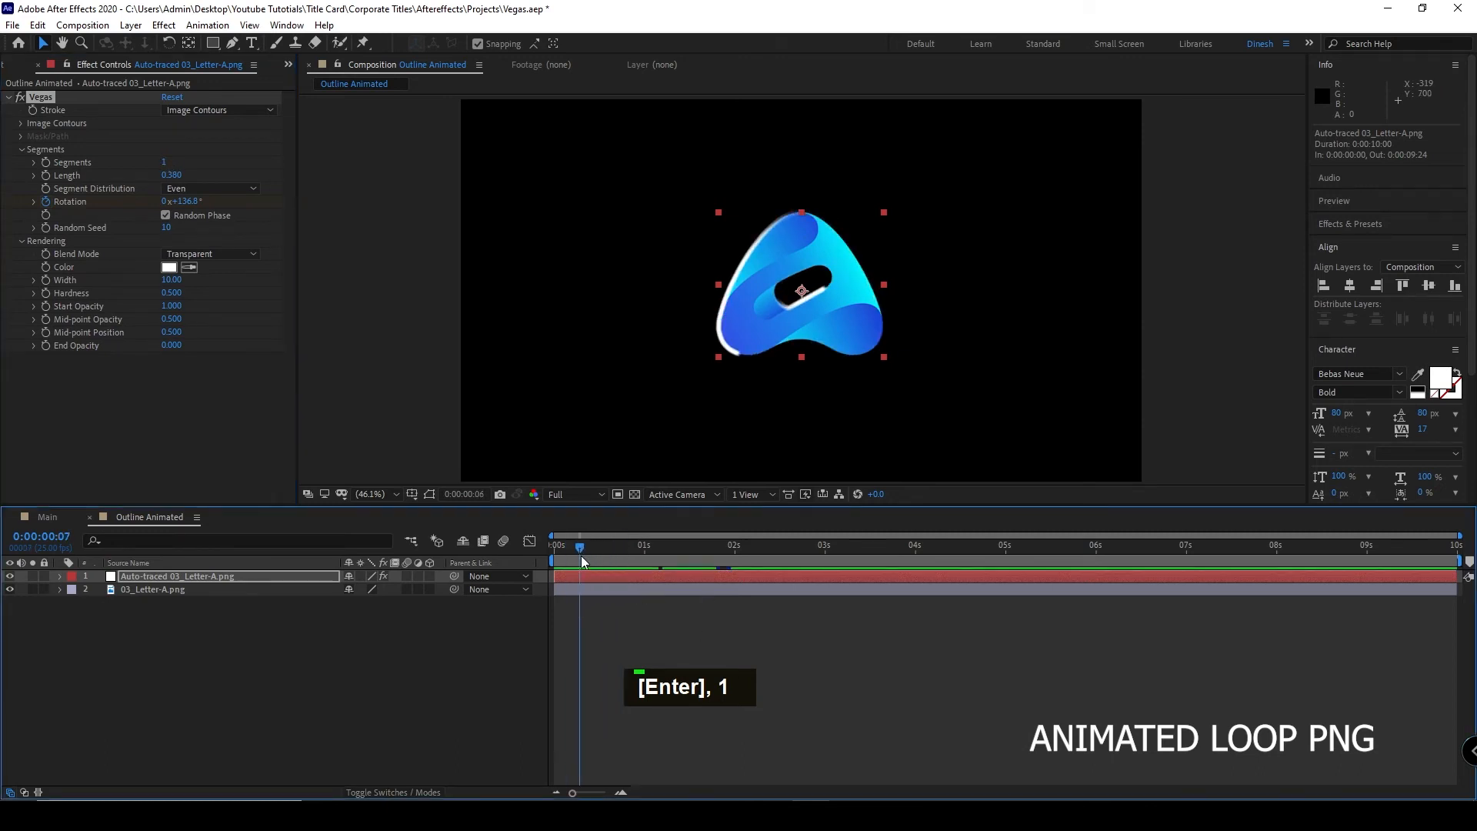
left_click(170, 163)
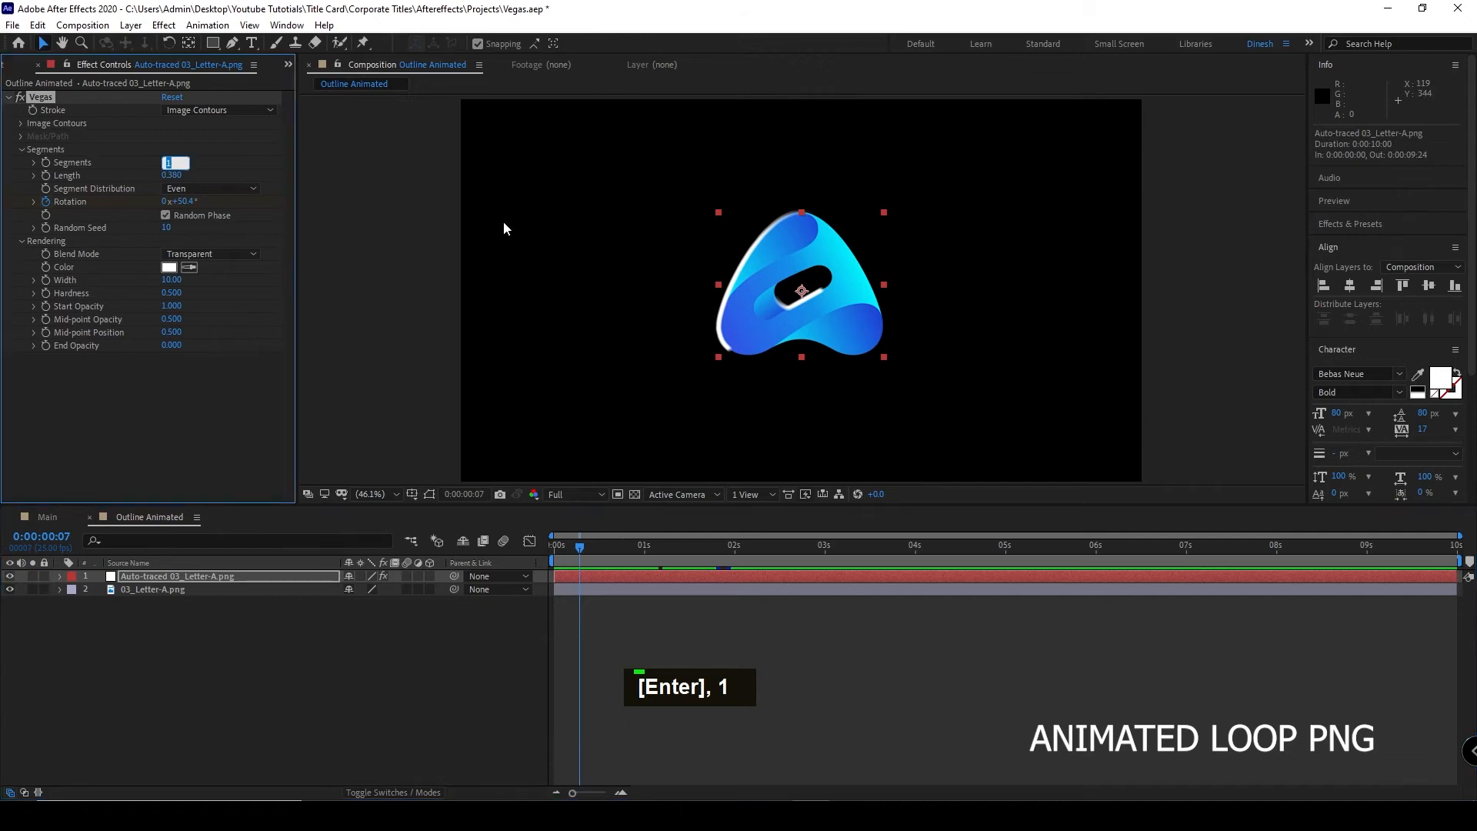
type("3")
key("Return")
mouse_move(585, 548)
left_mouse_down()
mouse_move(537, 561)
mouse_move(731, 552)
mouse_move(615, 556)
mouse_move(677, 557)
mouse_move(631, 557)
left_mouse_up()
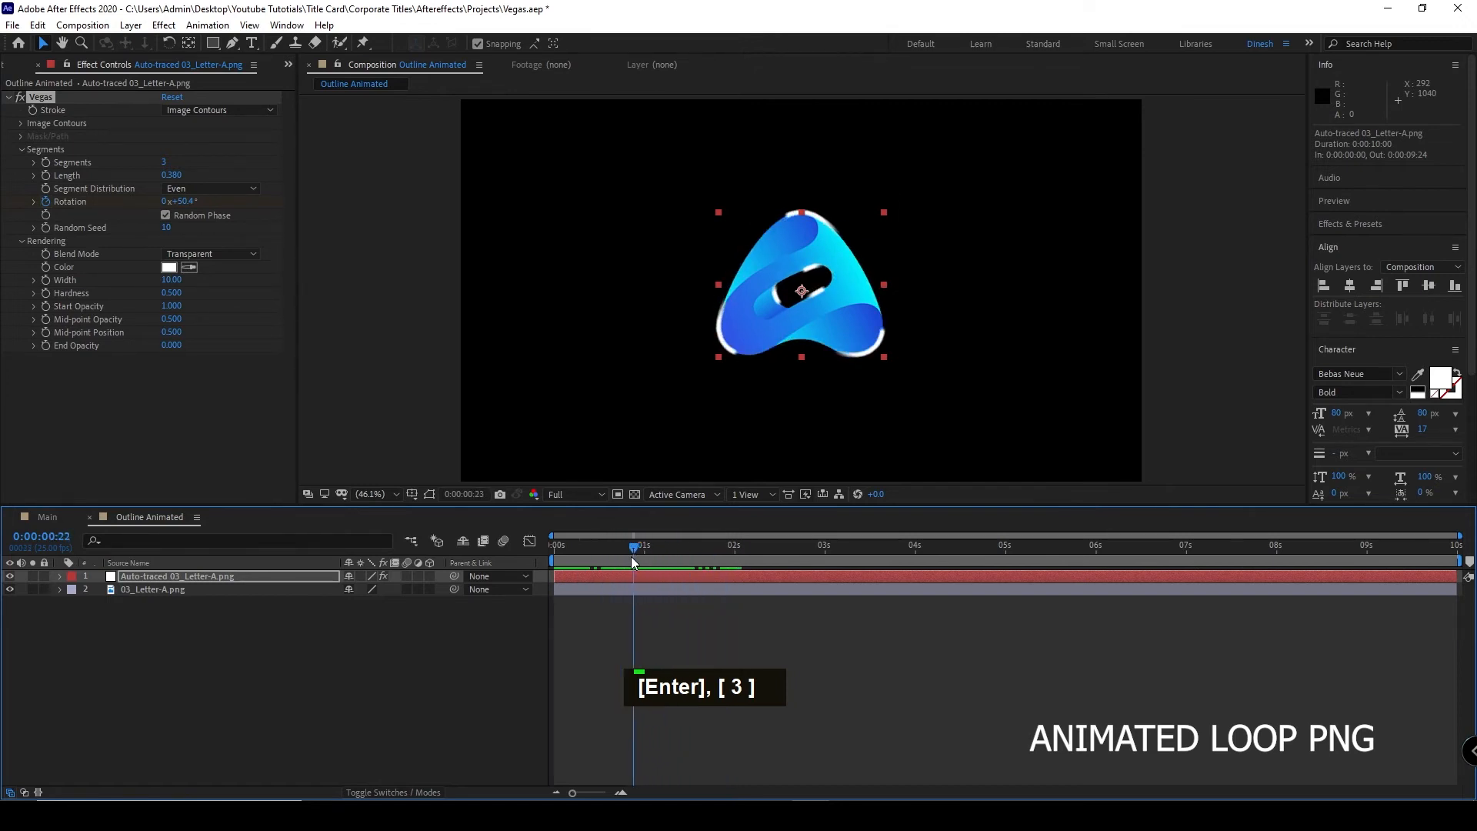
- Try a pale blue-violet (A0A4E0) as the Vegas stroke color
left_click(168, 270)
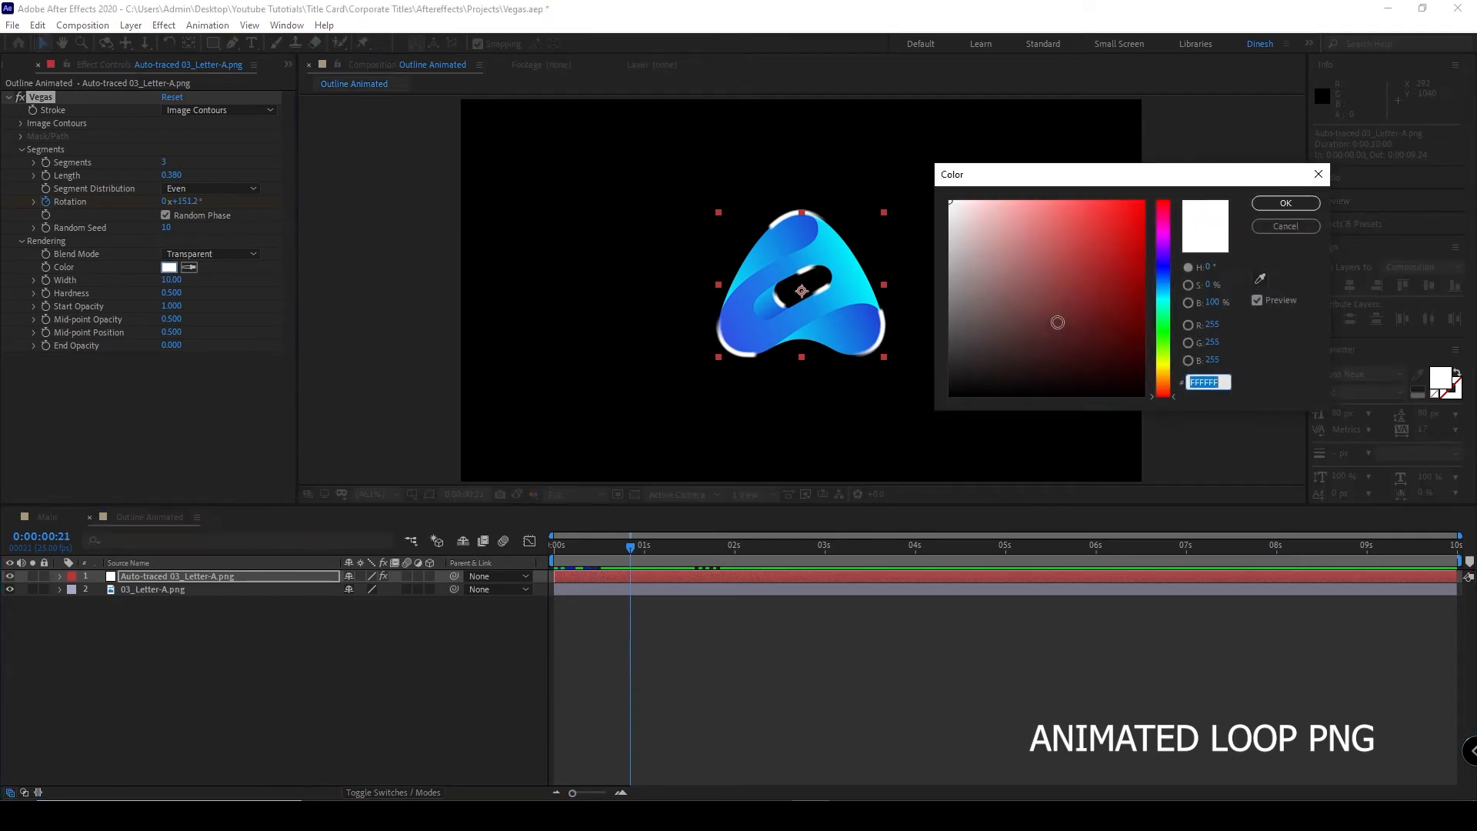
left_click_drag(1163, 285, 1163, 252)
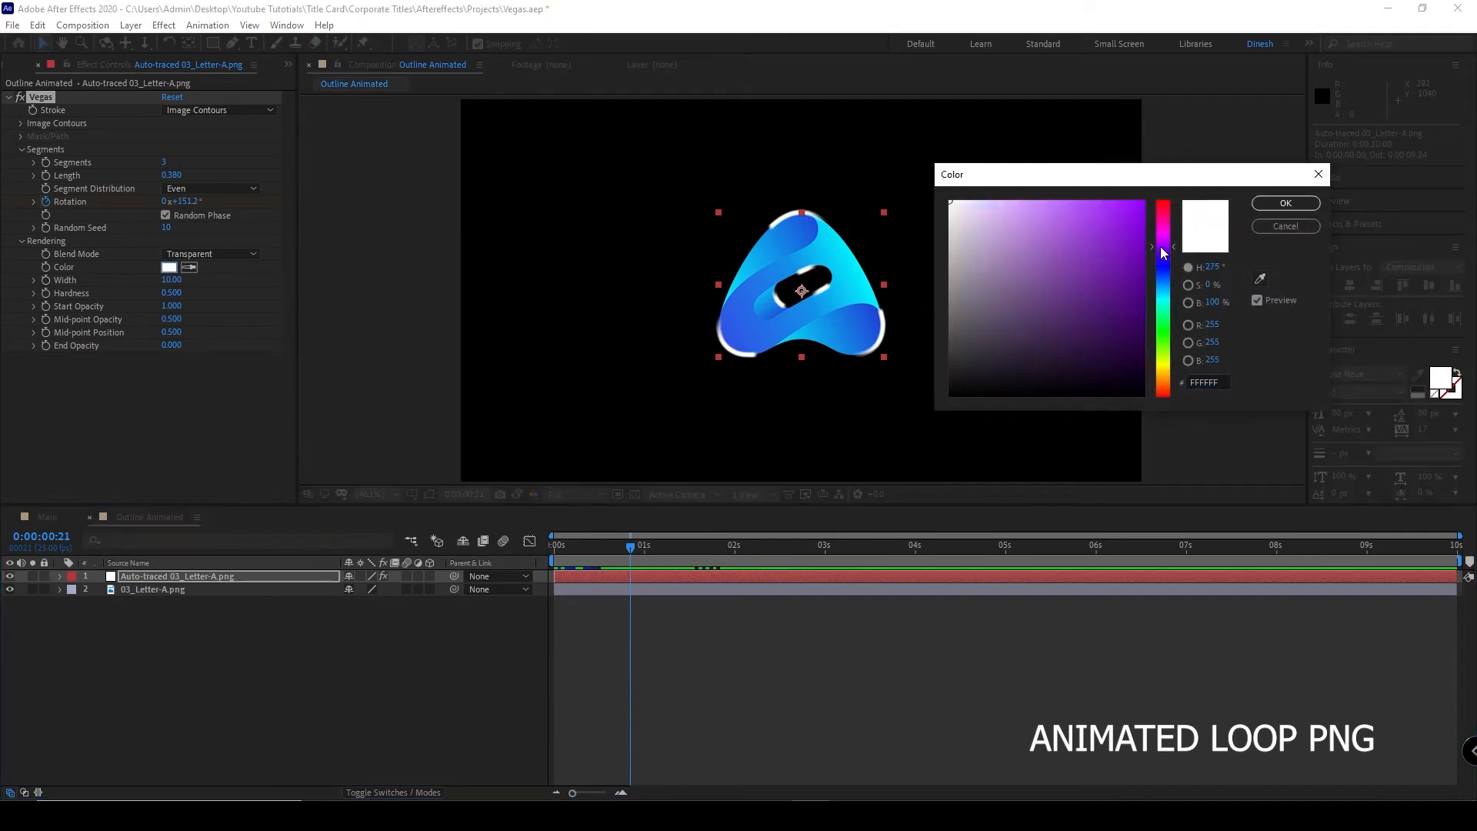
left_click(1280, 204)
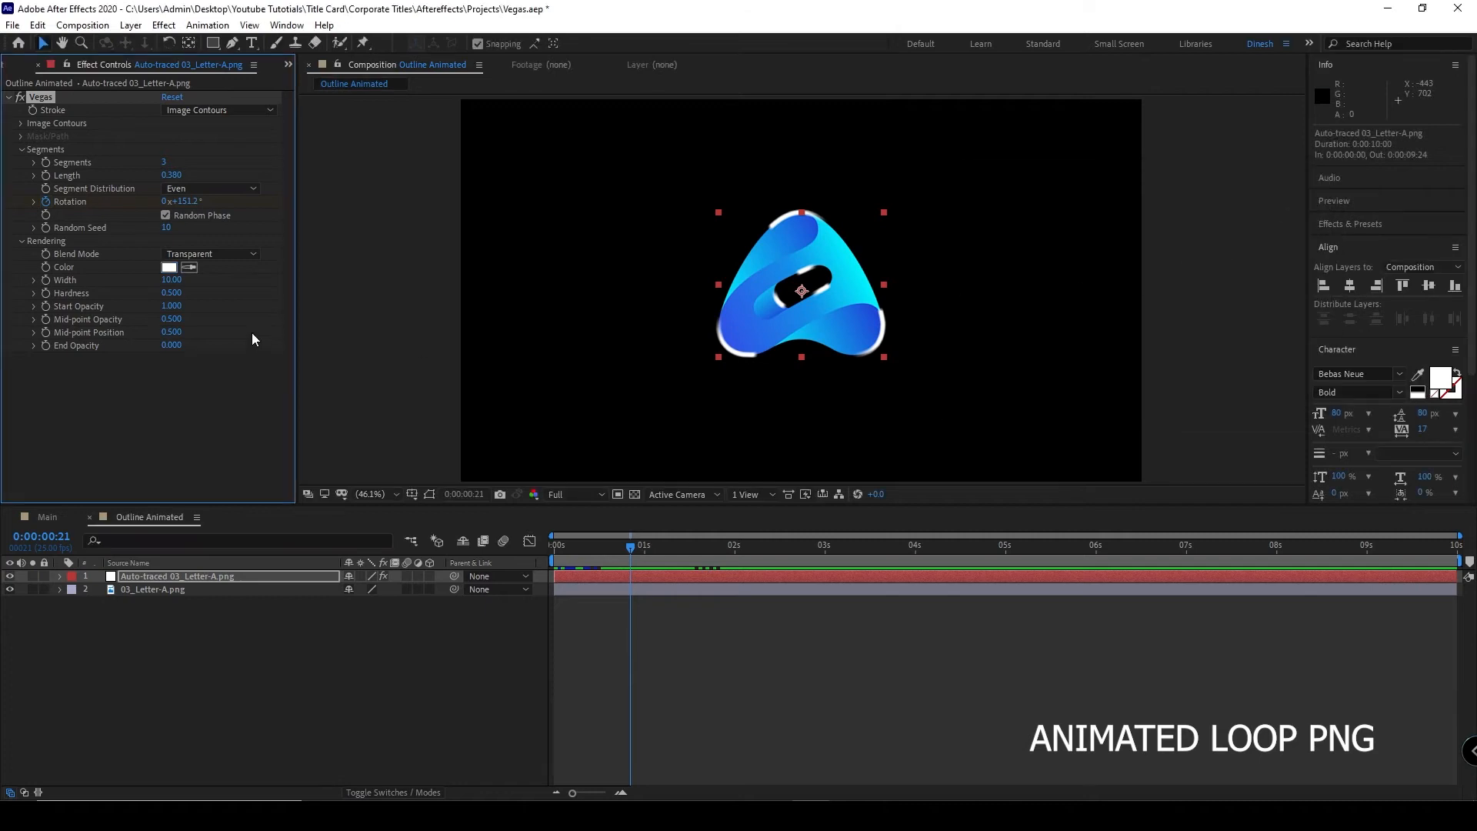
left_click(169, 267)
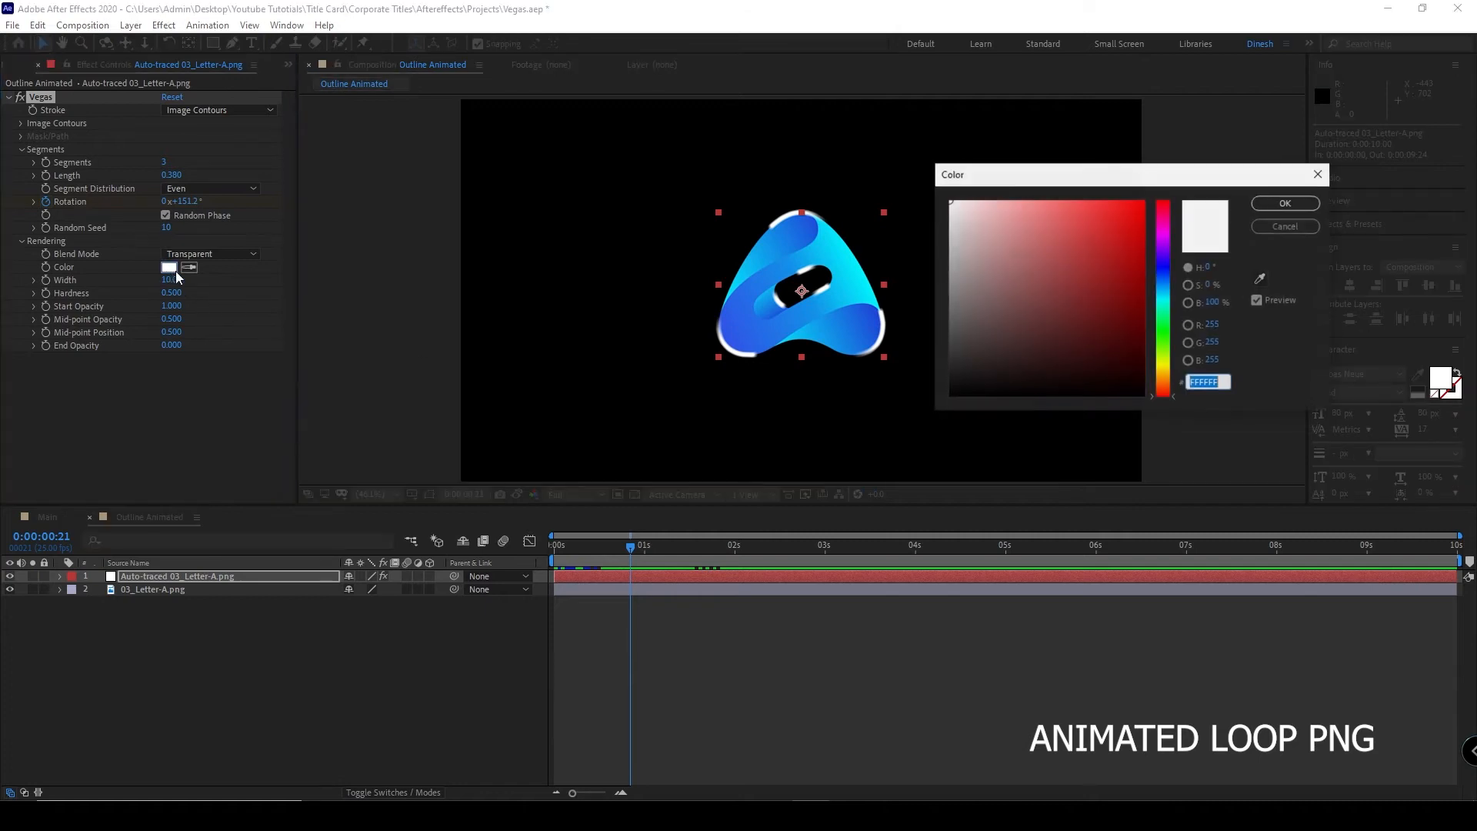
left_click(1167, 268)
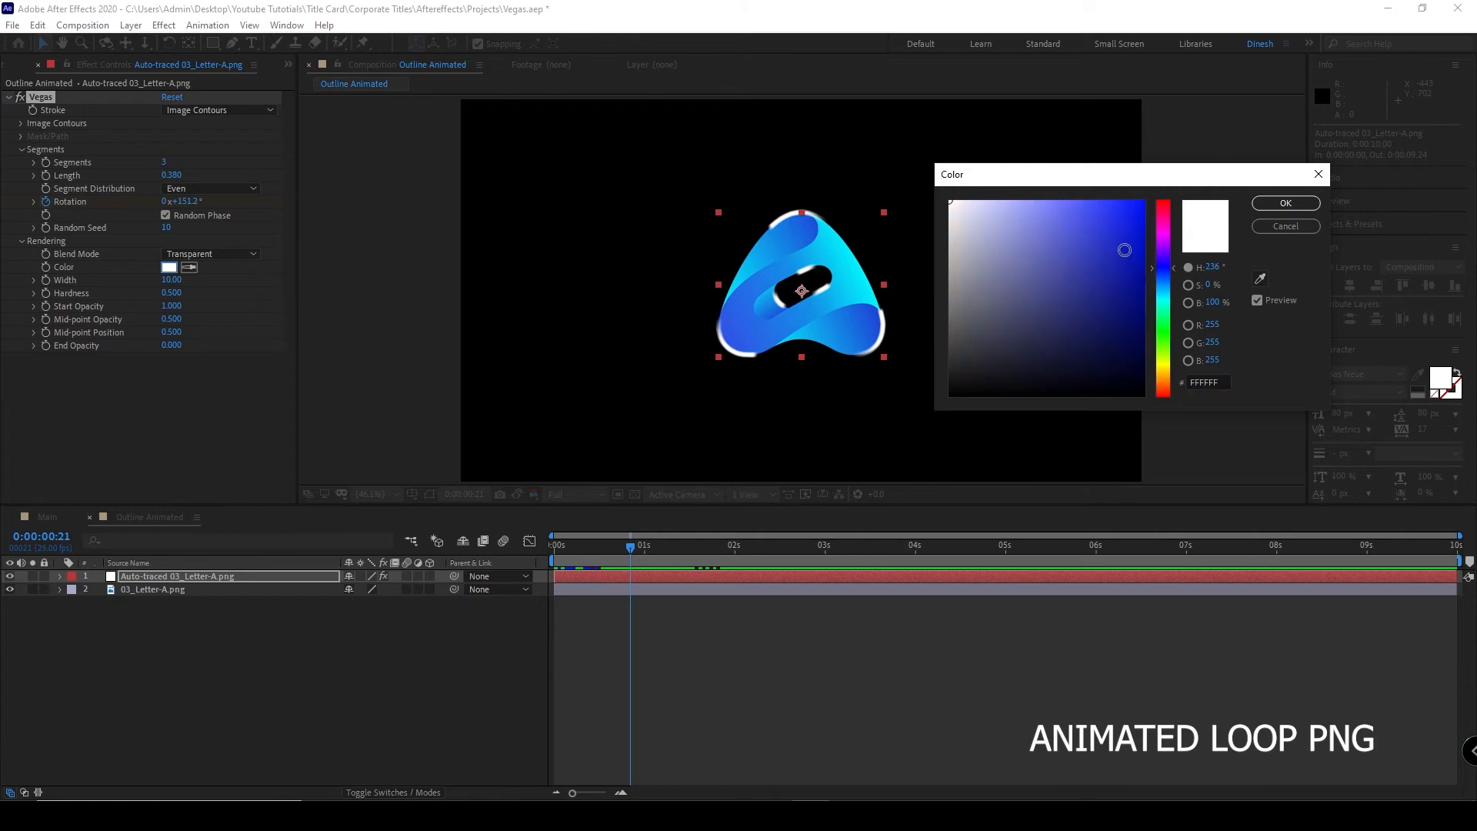
double_click(1125, 250)
mouse_move(1128, 241)
left_mouse_down()
mouse_move(1055, 259)
mouse_move(996, 224)
mouse_move(1017, 234)
mouse_move(1032, 204)
mouse_move(1005, 224)
left_mouse_up()
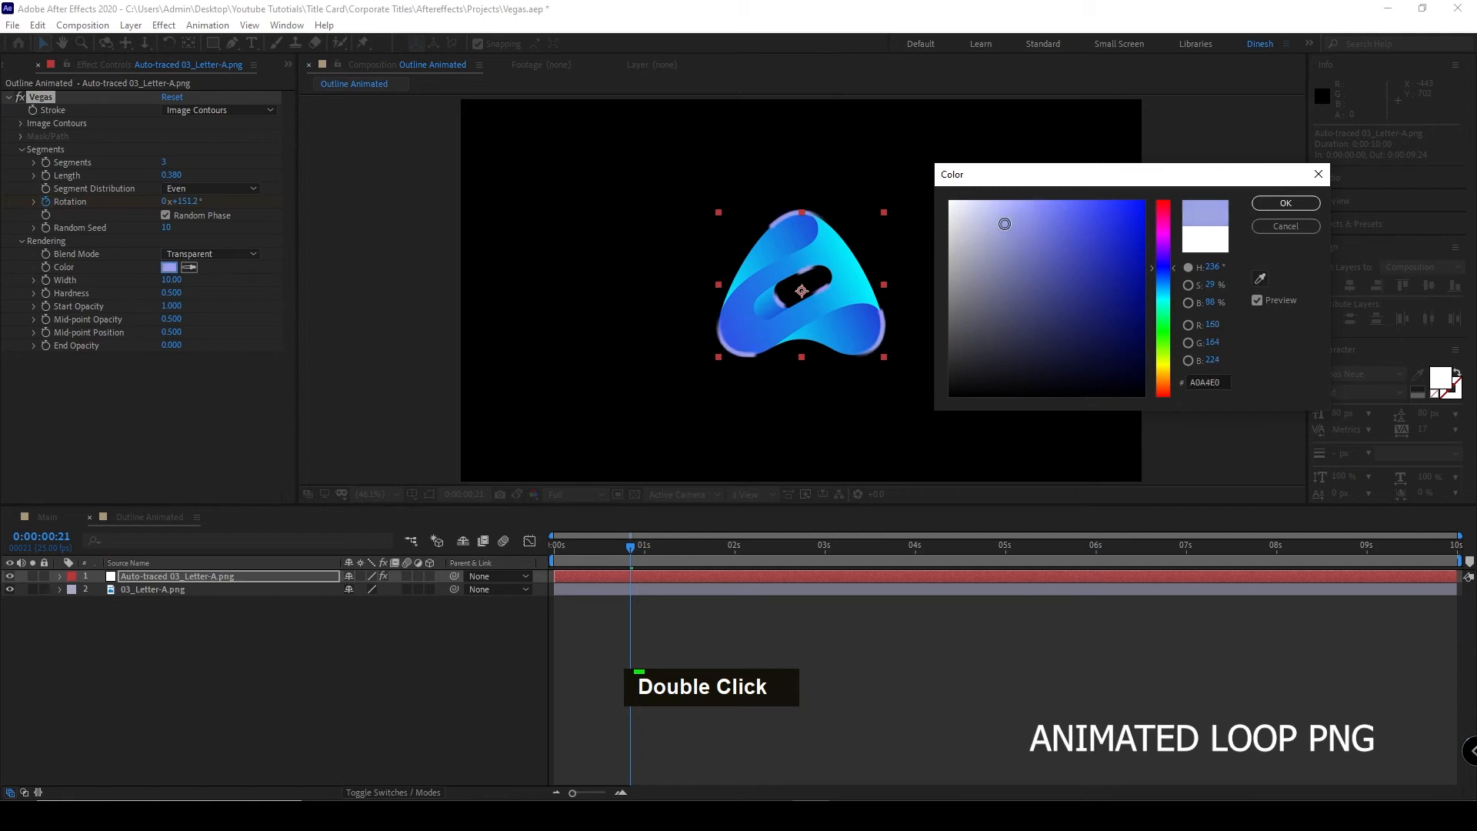
left_click(1286, 202)
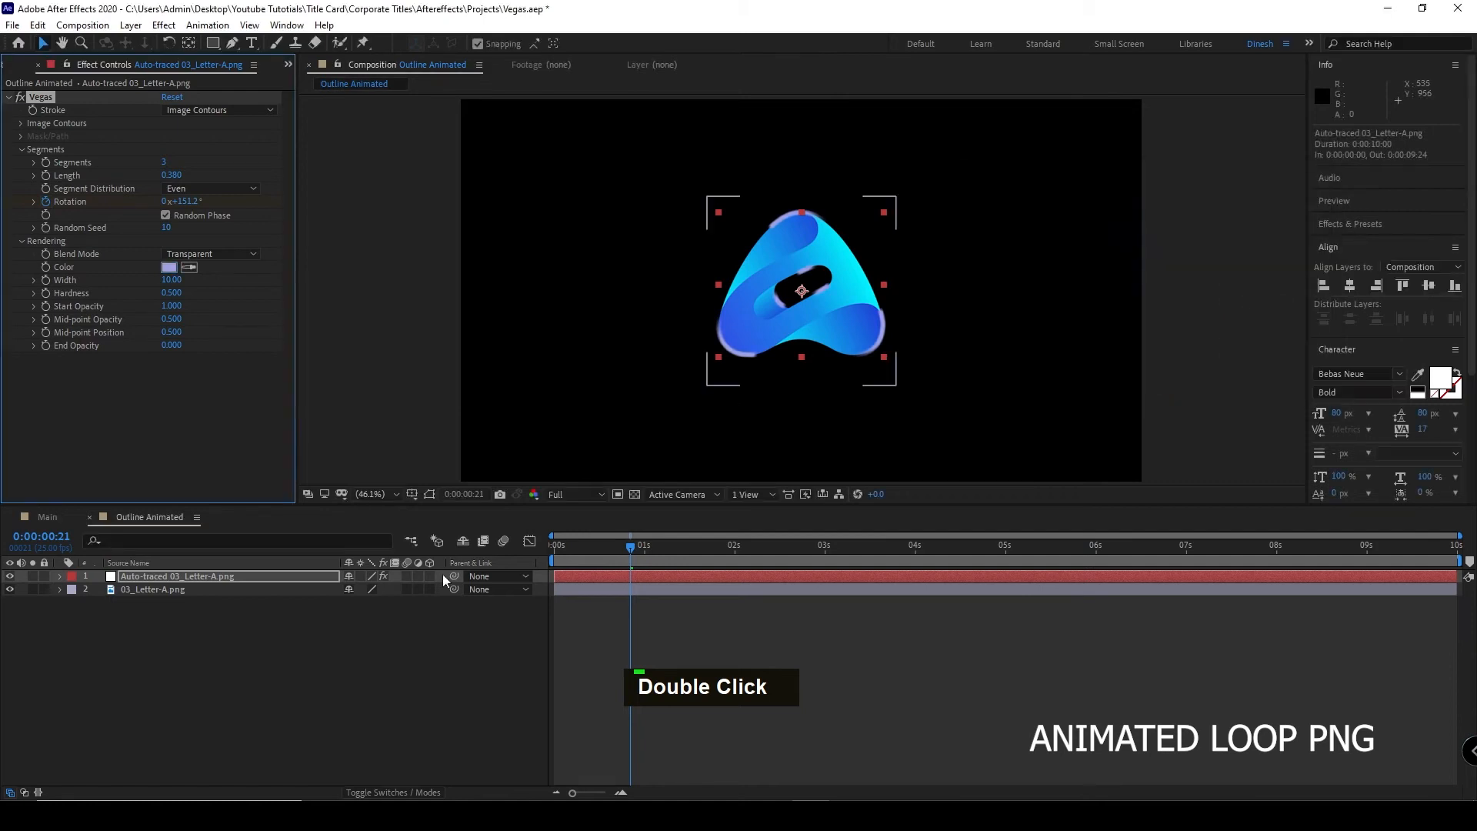
- Set the Vegas segments back to 1 and return the stroke color to white
left_click(321, 765)
mouse_move(630, 551)
left_mouse_down()
mouse_move(562, 548)
mouse_move(637, 548)
left_mouse_up()
left_click(165, 163)
type("1")
key("Return")
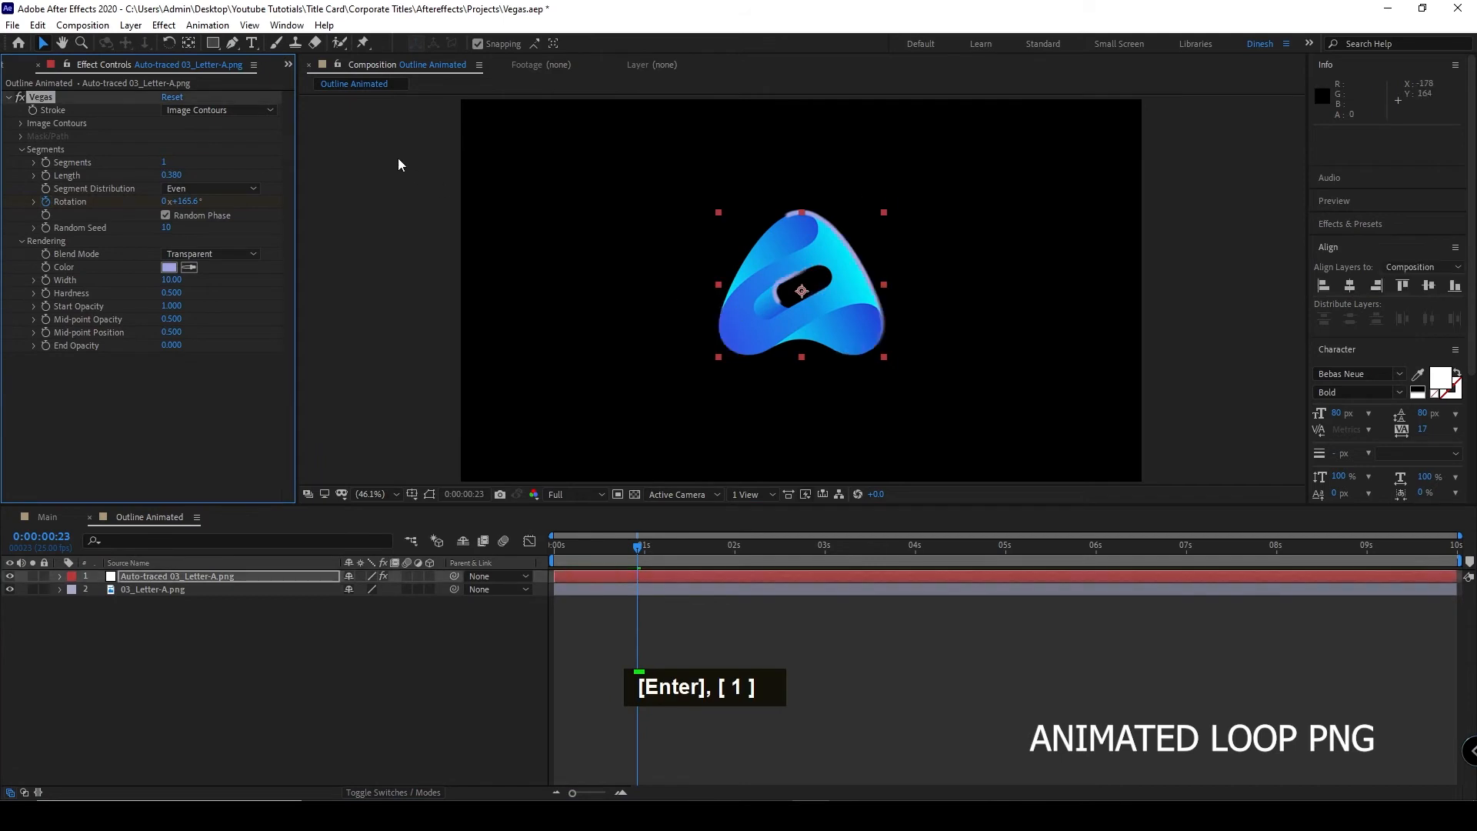
left_click(172, 269)
left_click_drag(1000, 254, 926, 182)
left_click(1290, 202)
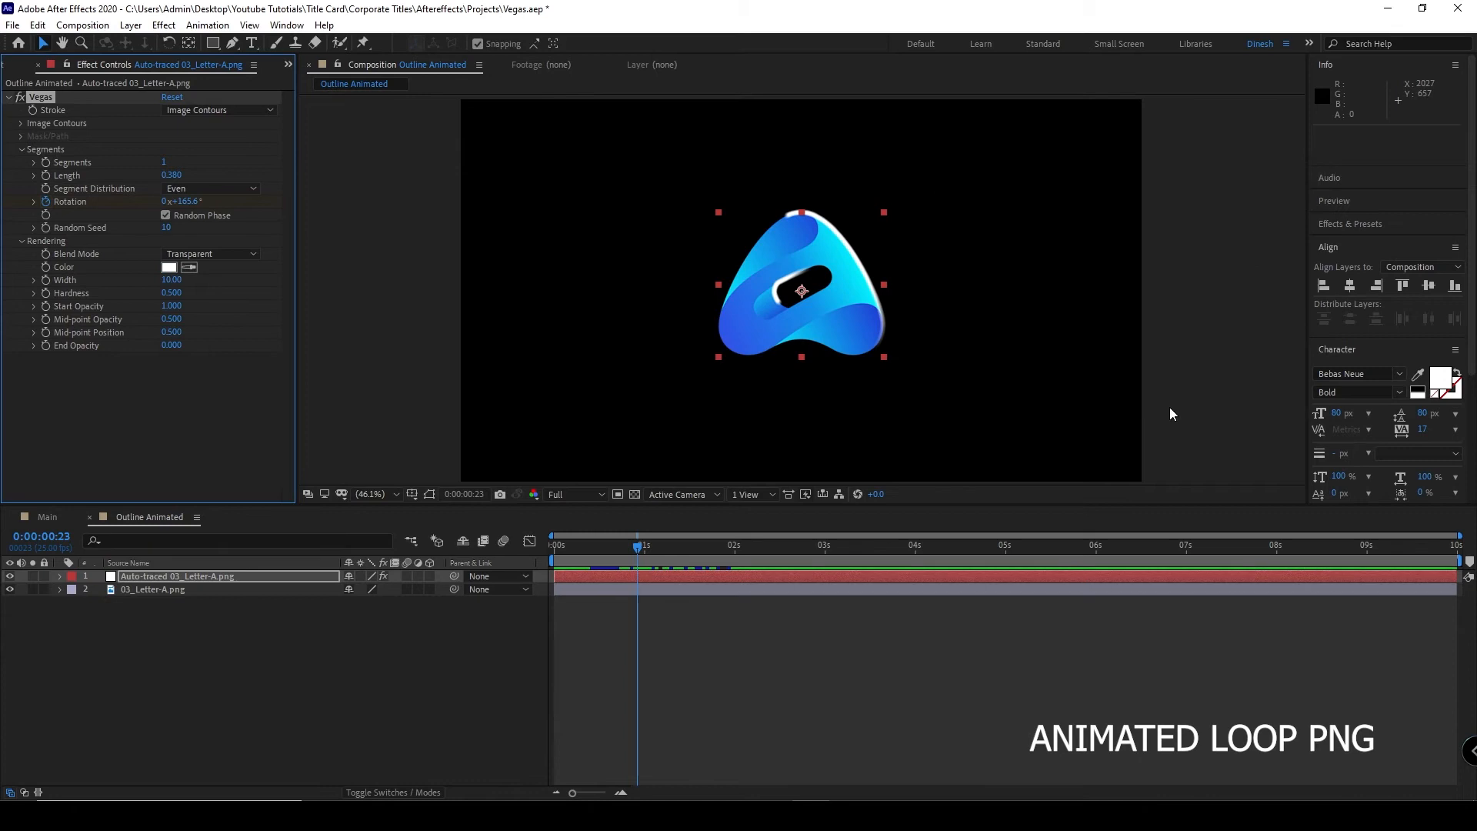
- Set the Vegas stroke width to 7.5 and play the animation from the start of the composition
left_click(171, 281)
type("7.5")
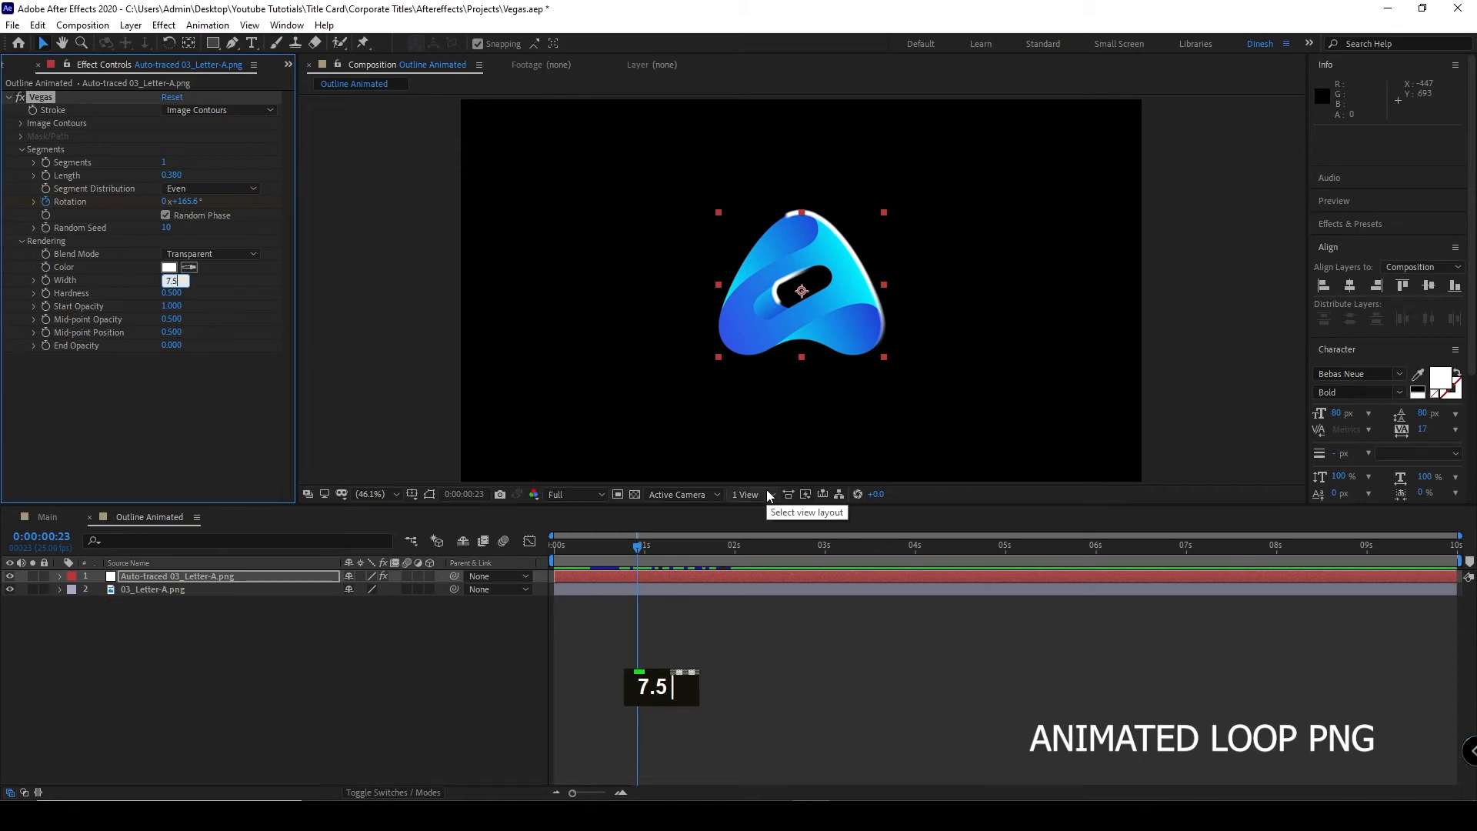
key("Return")
left_click(451, 657)
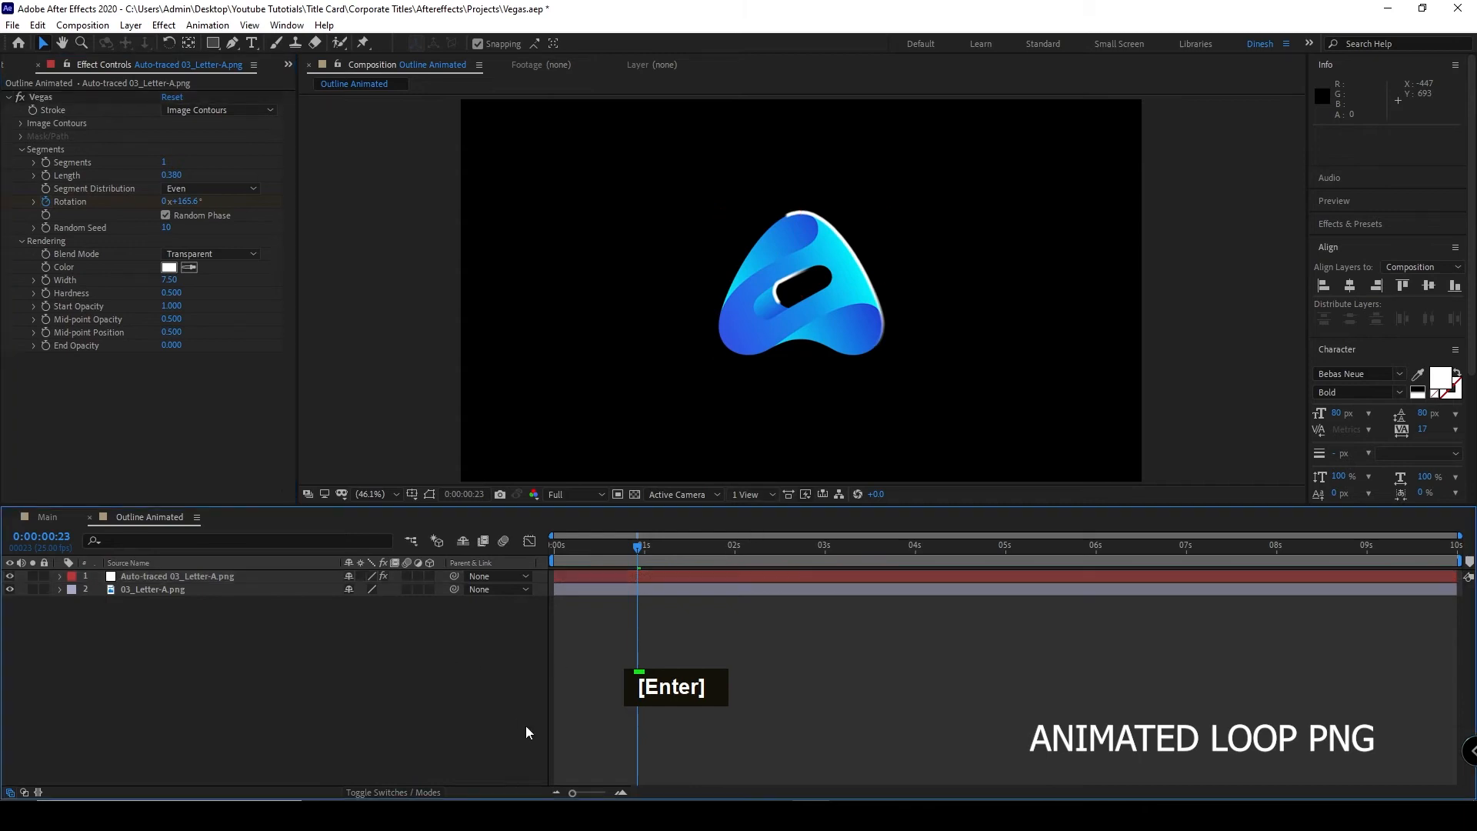
left_click_drag(635, 544, 510, 571)
key("space")
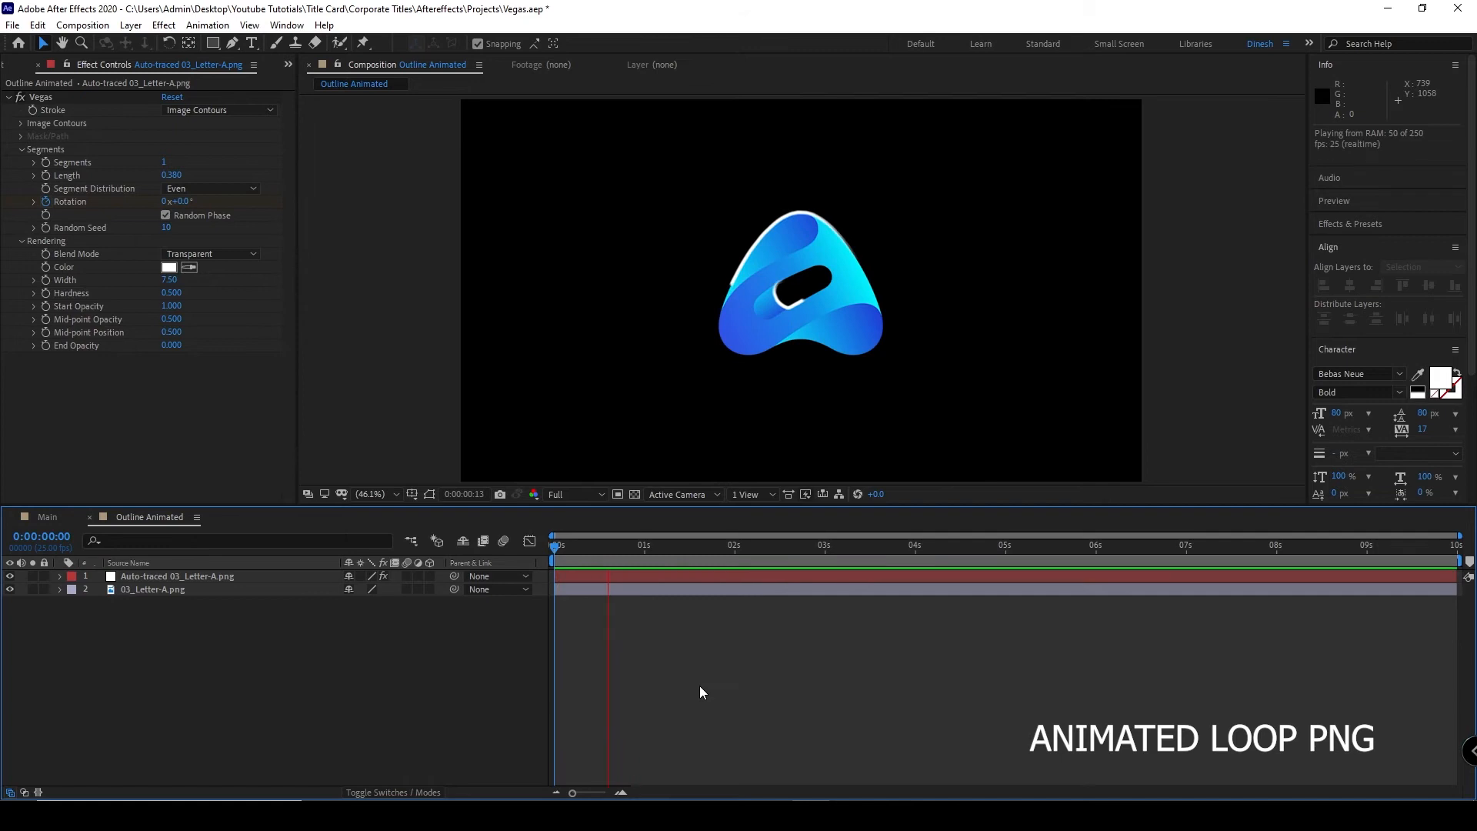
key("space")
left_click_drag(782, 553, 504, 588)
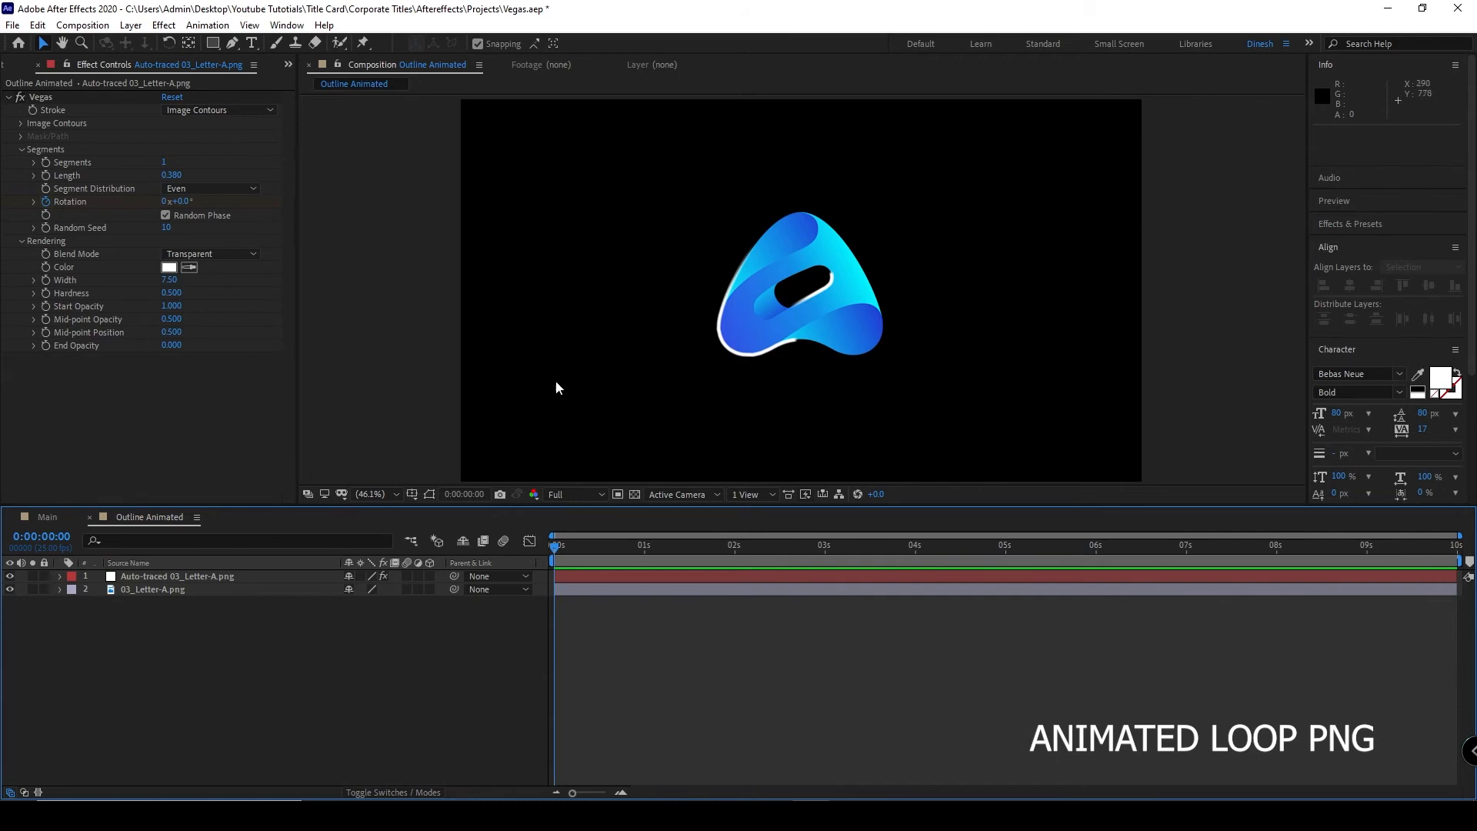
- Reveal the auto-traced layer's keyframes and apply Easy Ease to both Vegas rotation keyframes
left_click(60, 578)
left_click(169, 578)
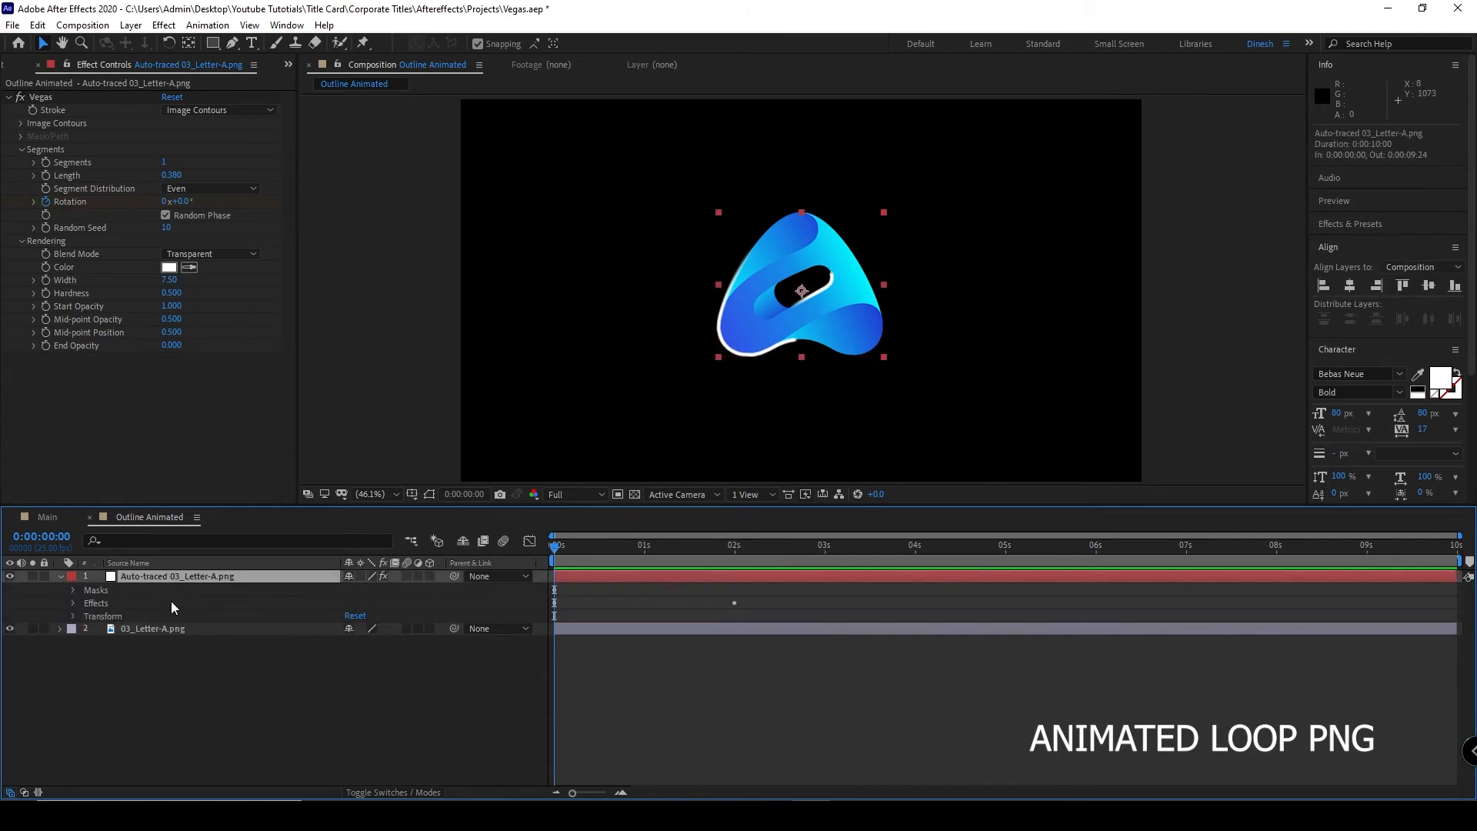
key("u")
left_click_drag(751, 641, 528, 695)
mouse_move(659, 816)
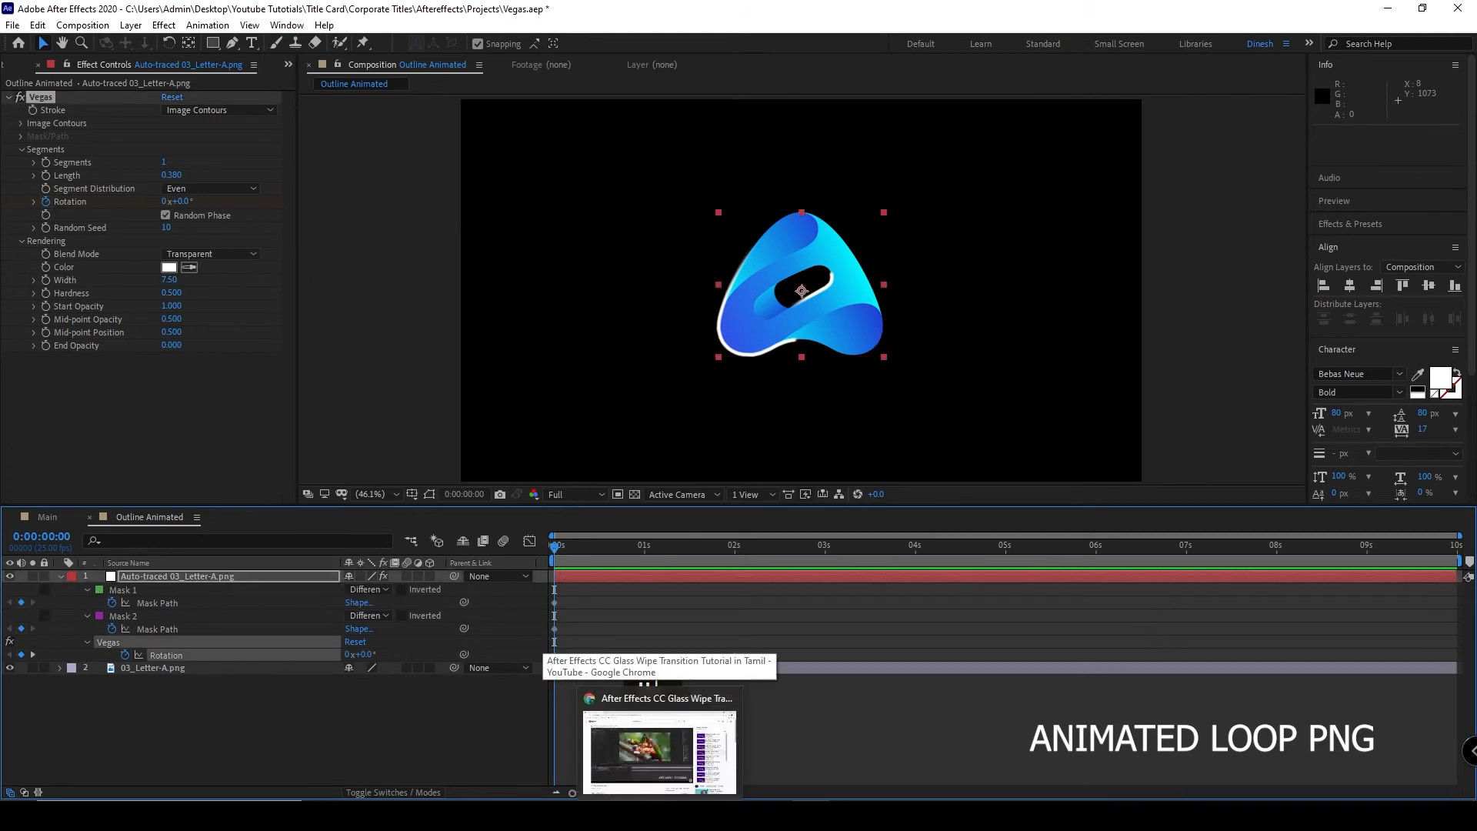
key("F9")
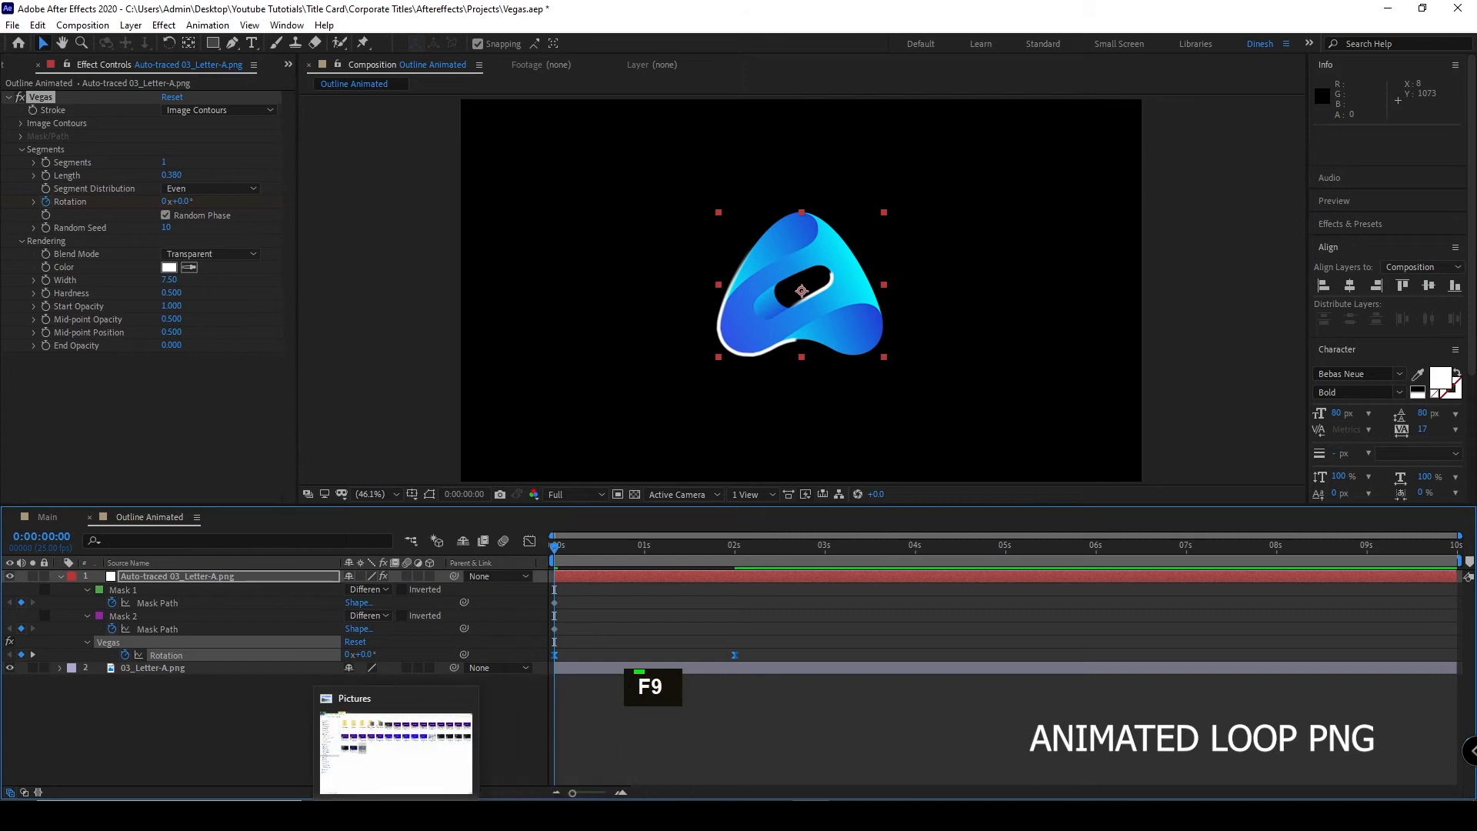
left_click(535, 736)
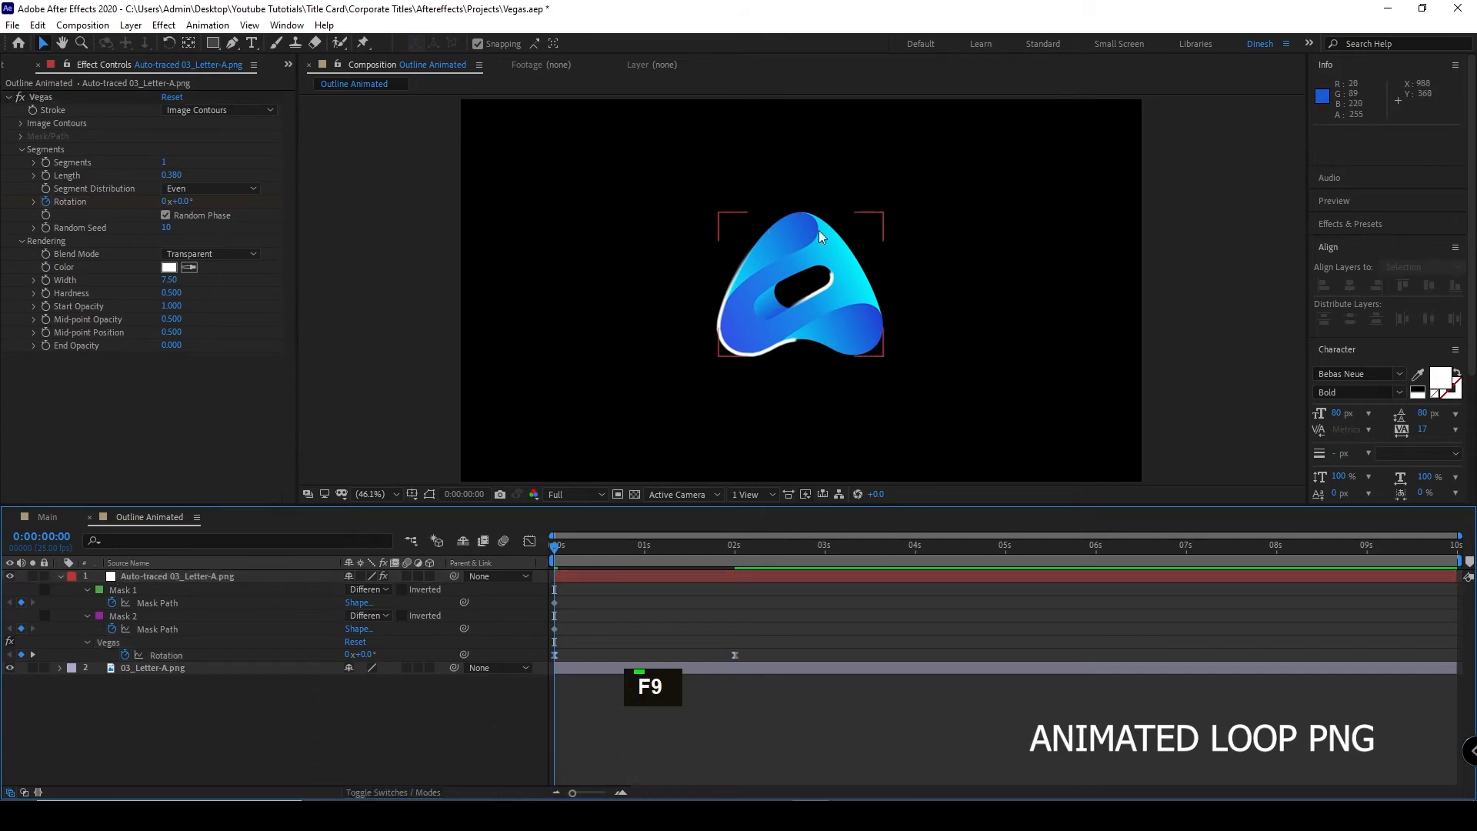
- Add a loopOut() expression to the Vegas rotation property of the auto-traced layer
left_click(768, 653)
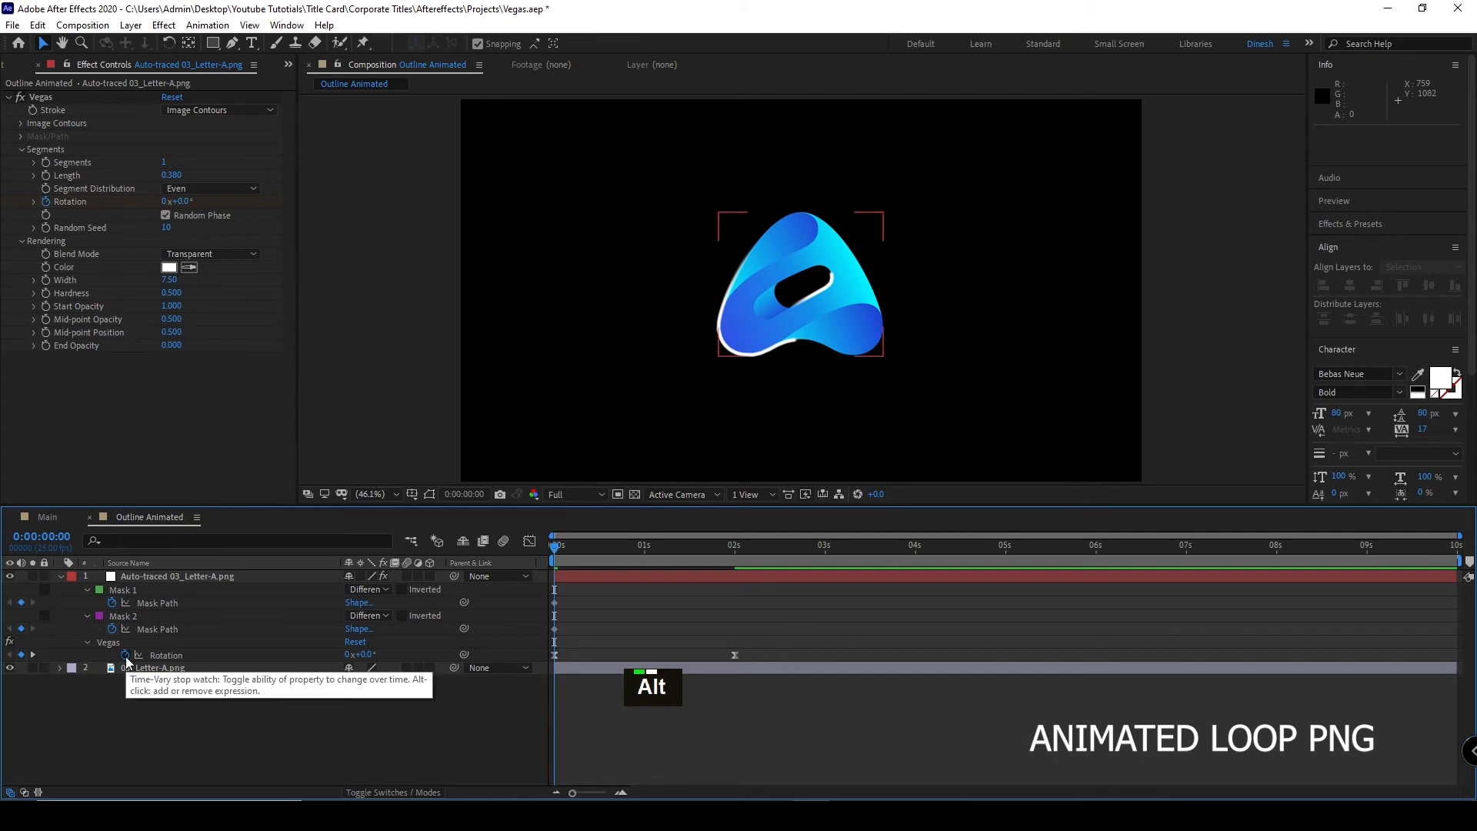
left_click(126, 656, "alt")
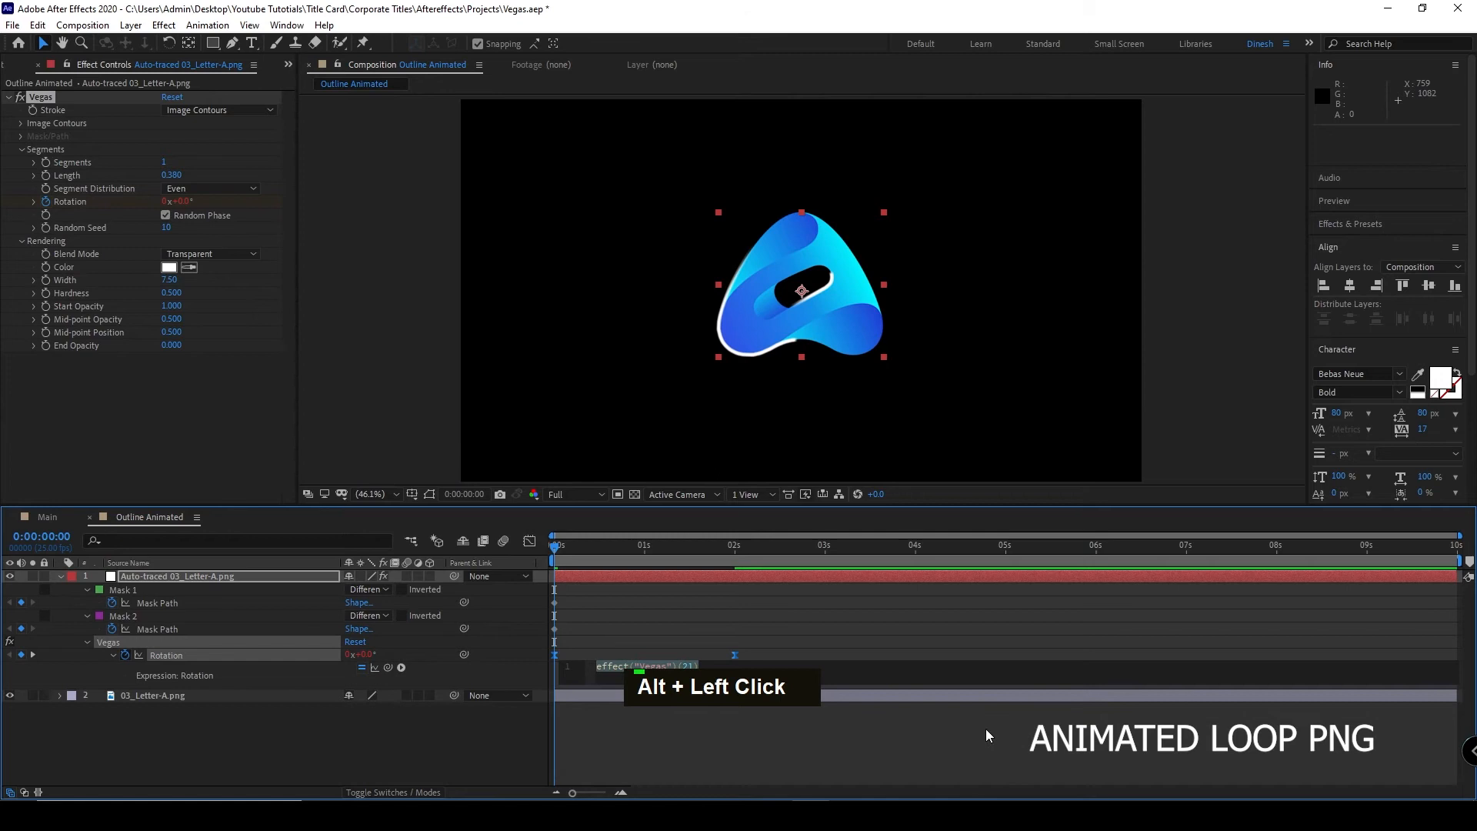
type("loop")
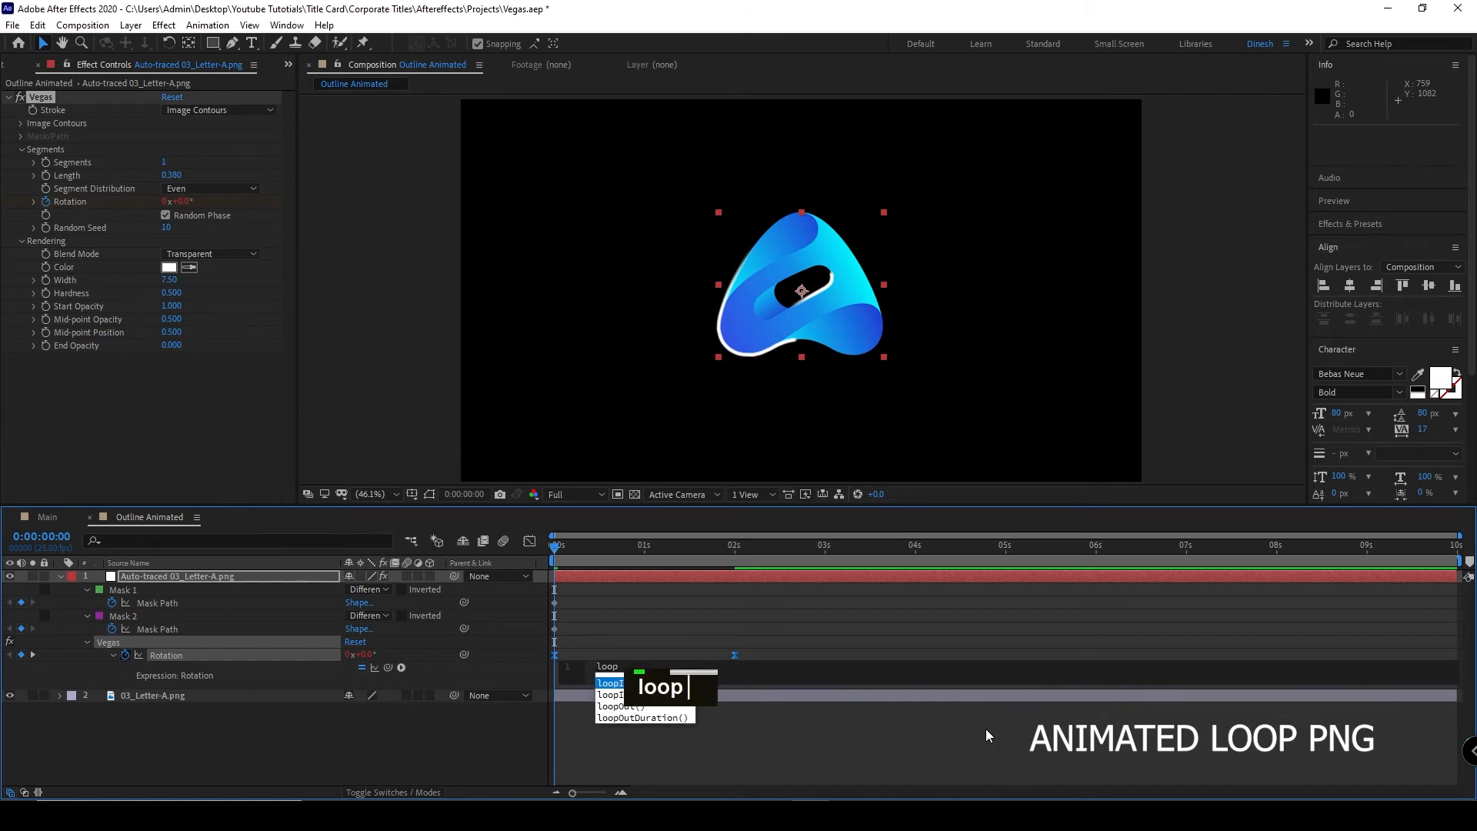
key("Down")
key("Down")
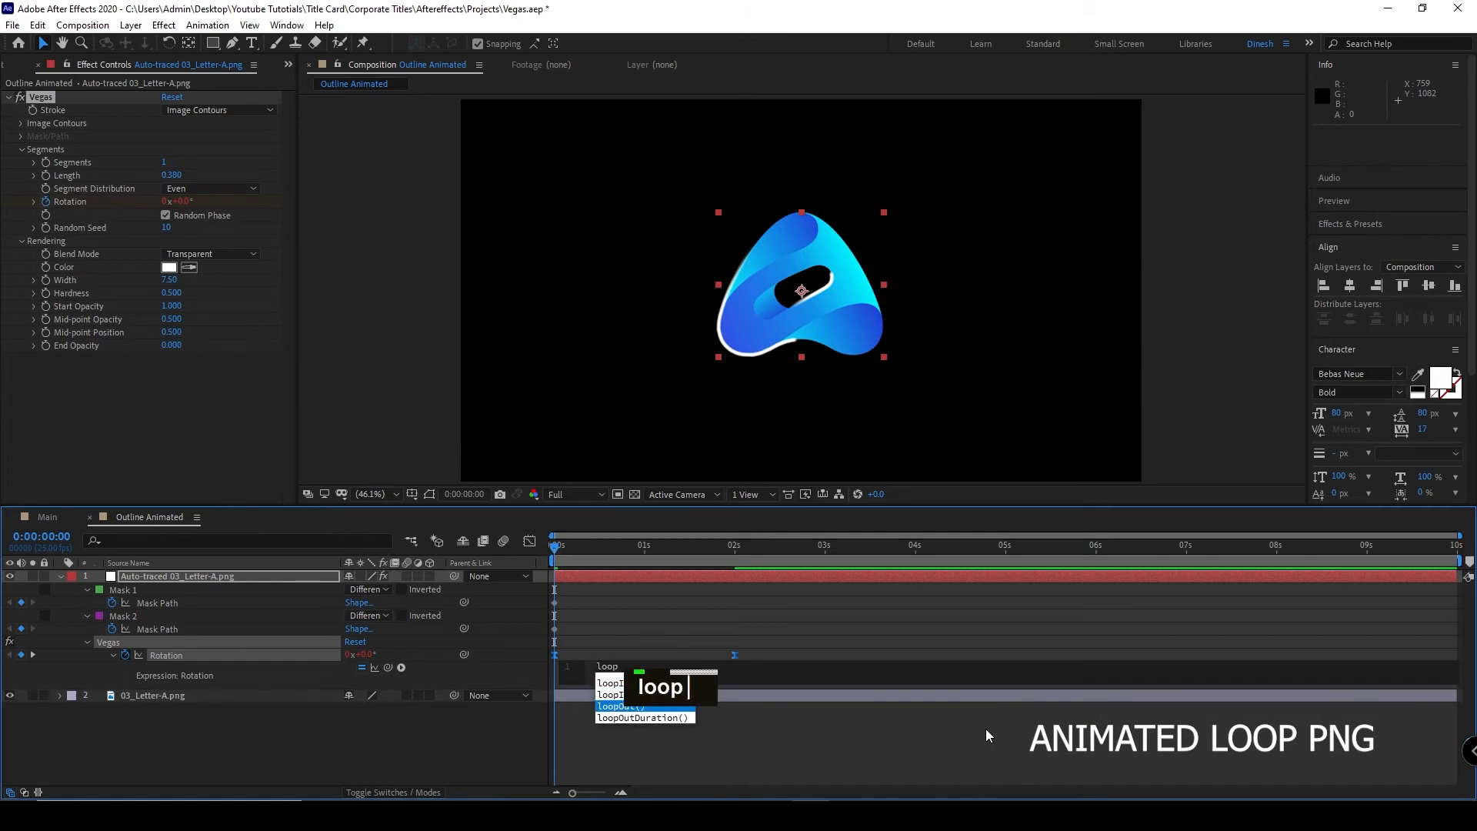
key("Return")
left_click(425, 763)
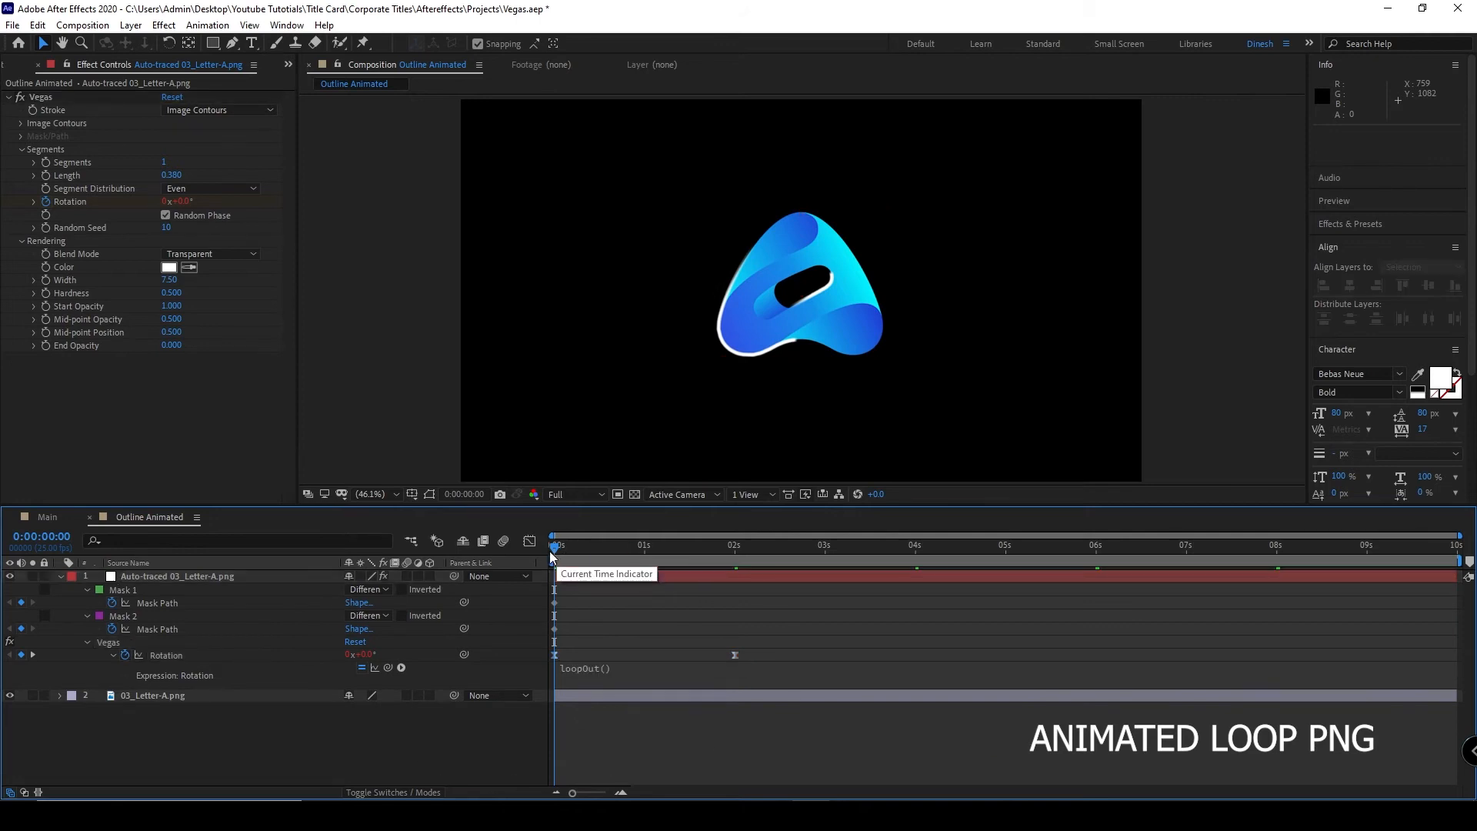
- Collapse the auto-traced layer's properties, preview the looping outline animation, and return to the start of the composition
left_click(265, 627)
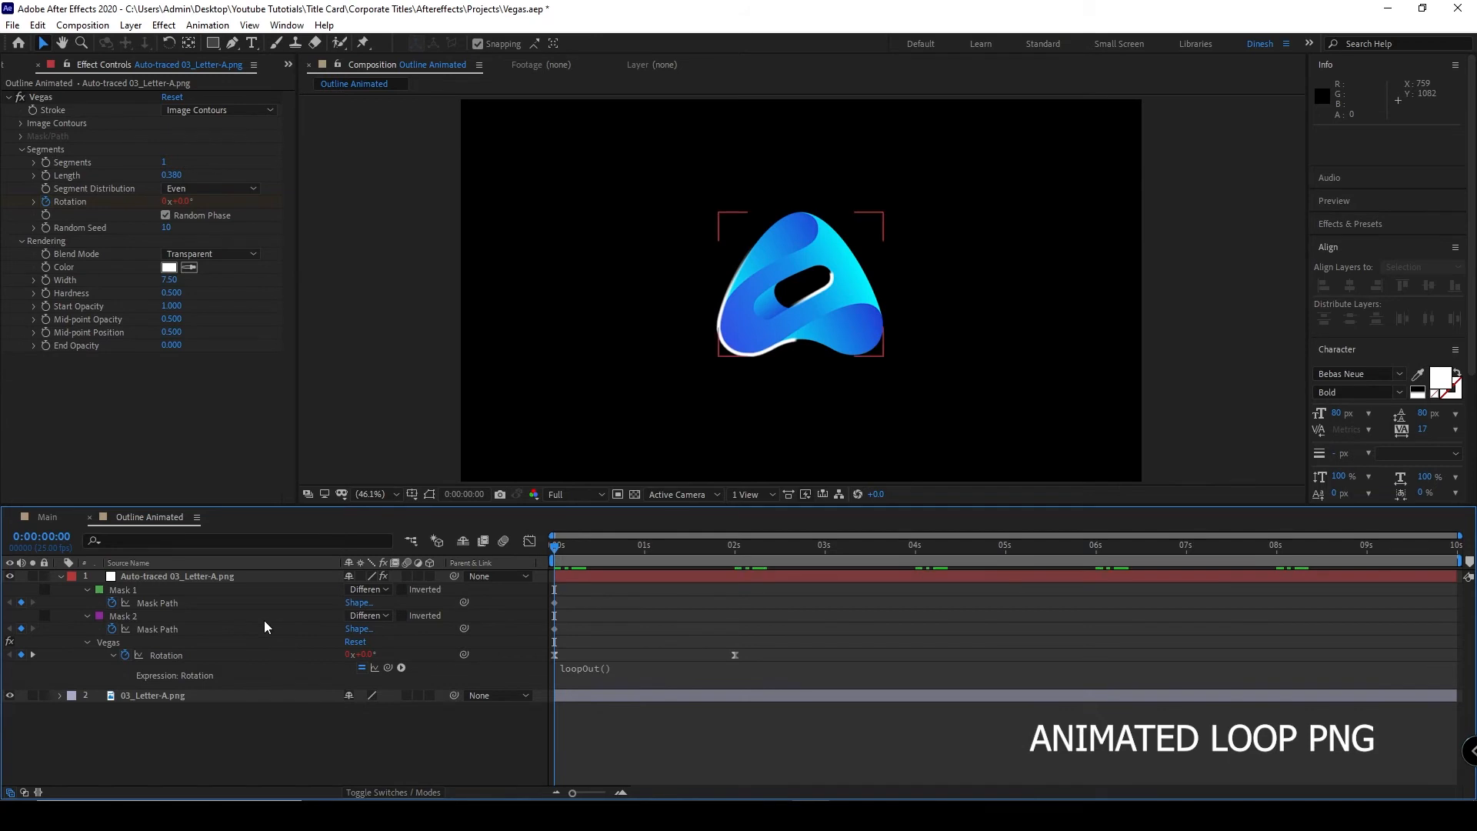
left_click(63, 576)
left_click(605, 703)
key("space")
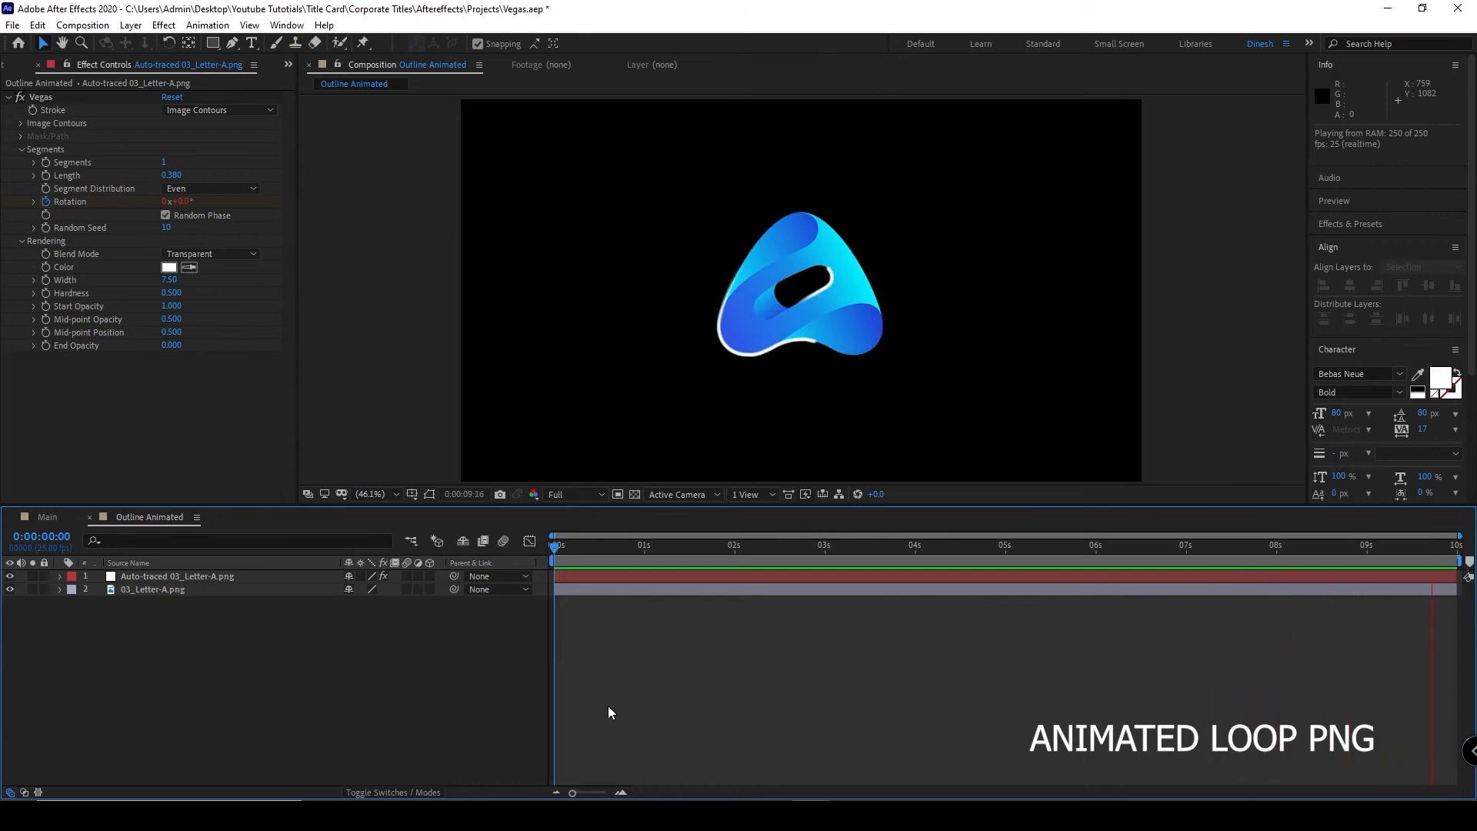
key("space")
left_click_drag(745, 548, 534, 566)
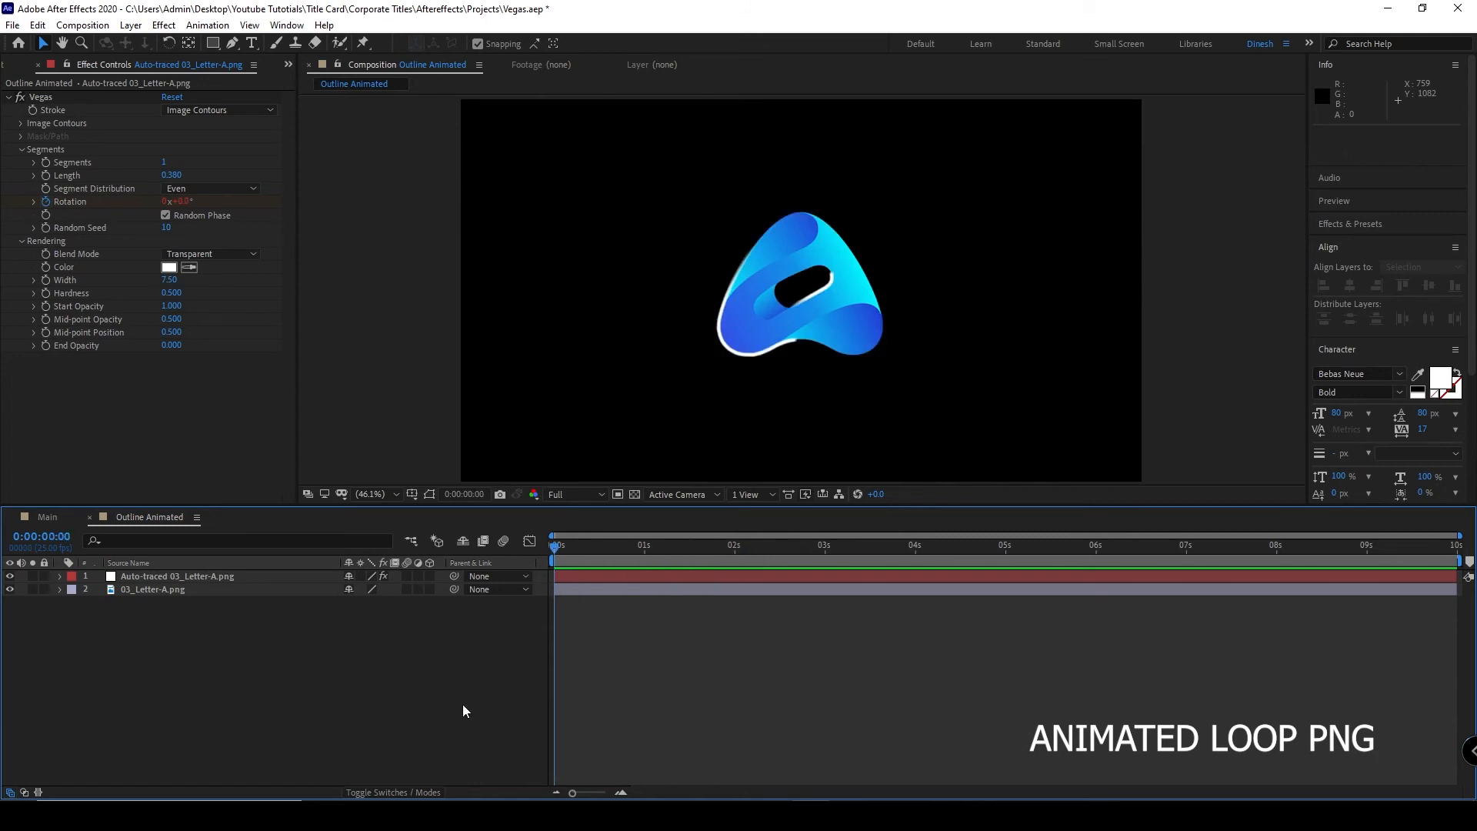
- Apply the Glow effect to the auto-traced layer
left_click(228, 579)
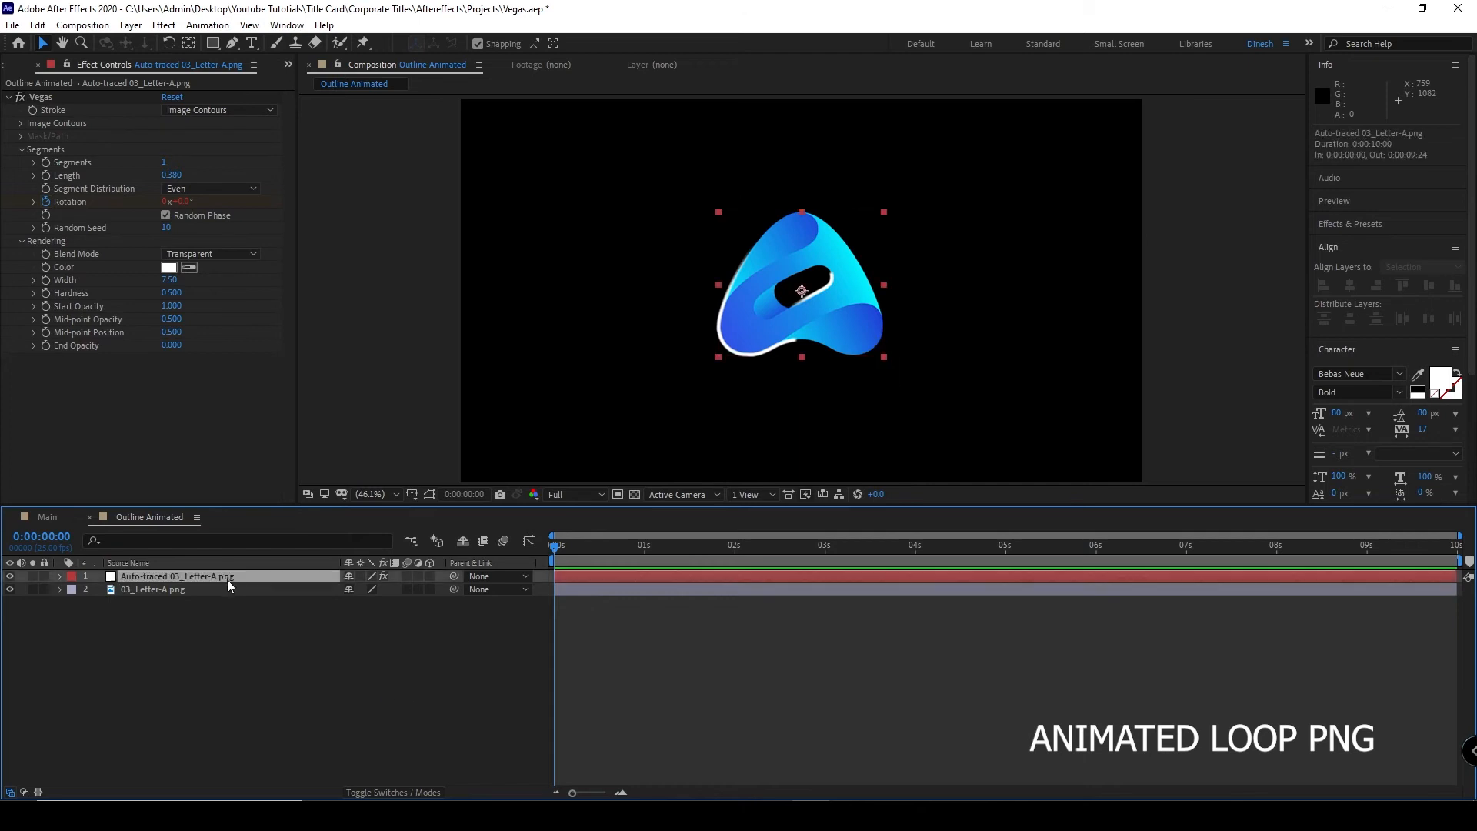
key("ctrl+space")
type("glow")
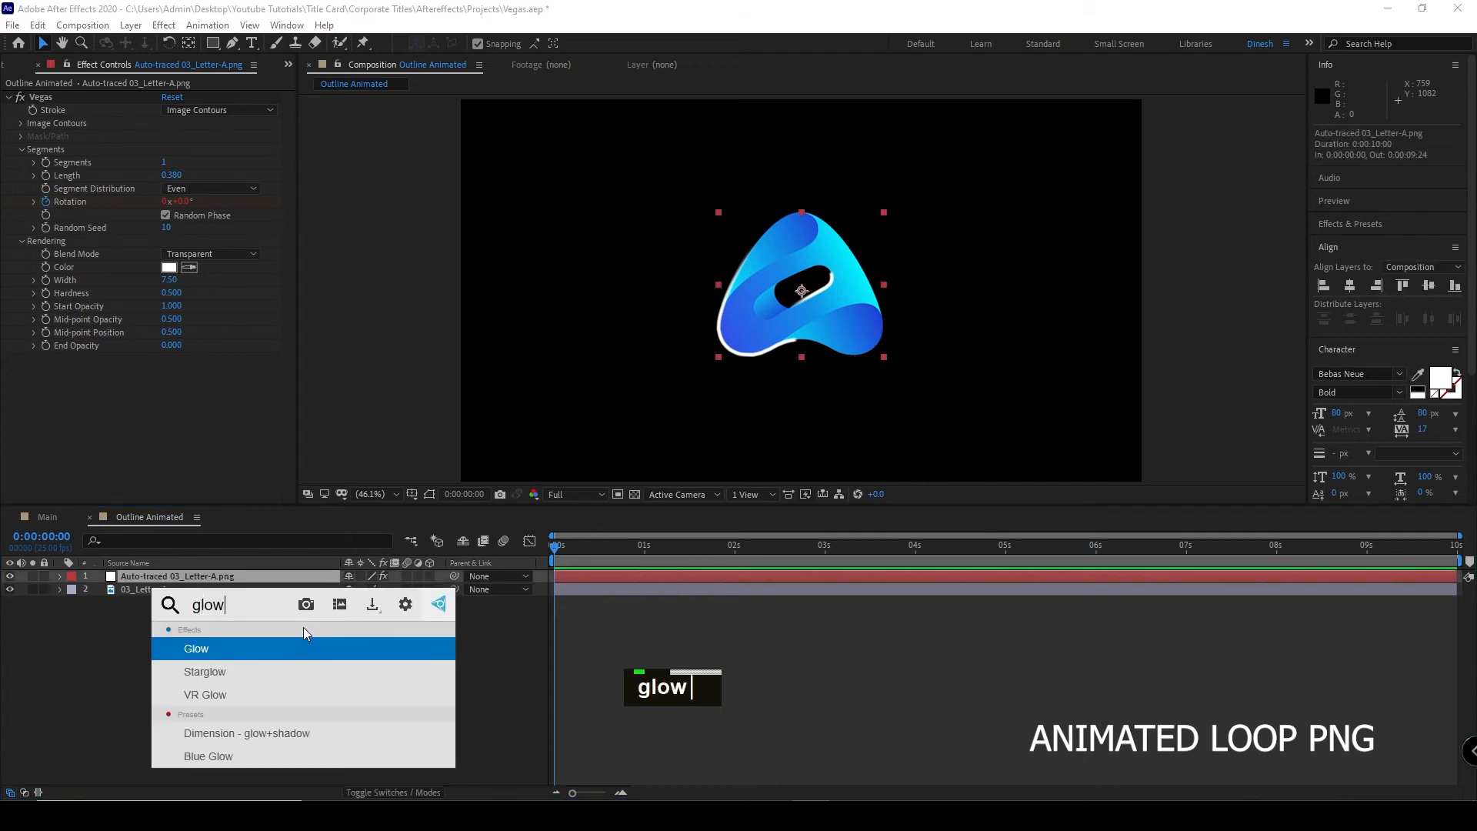
key("Return")
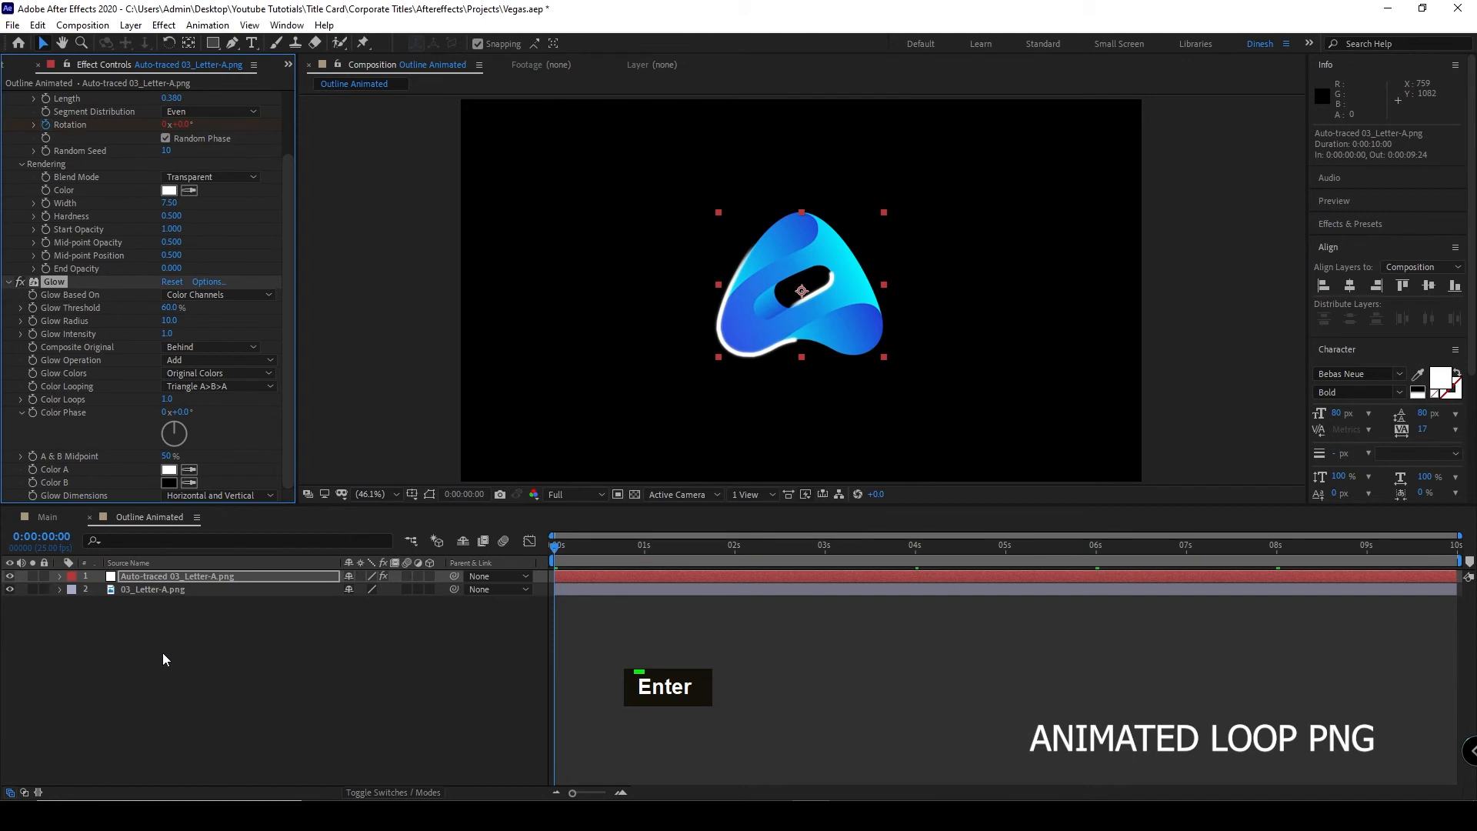
- Set the Glow intensity to 1.7 and the Glow radius to 100, and check the glow around the letter
scroll(221, 416, "down", 2)
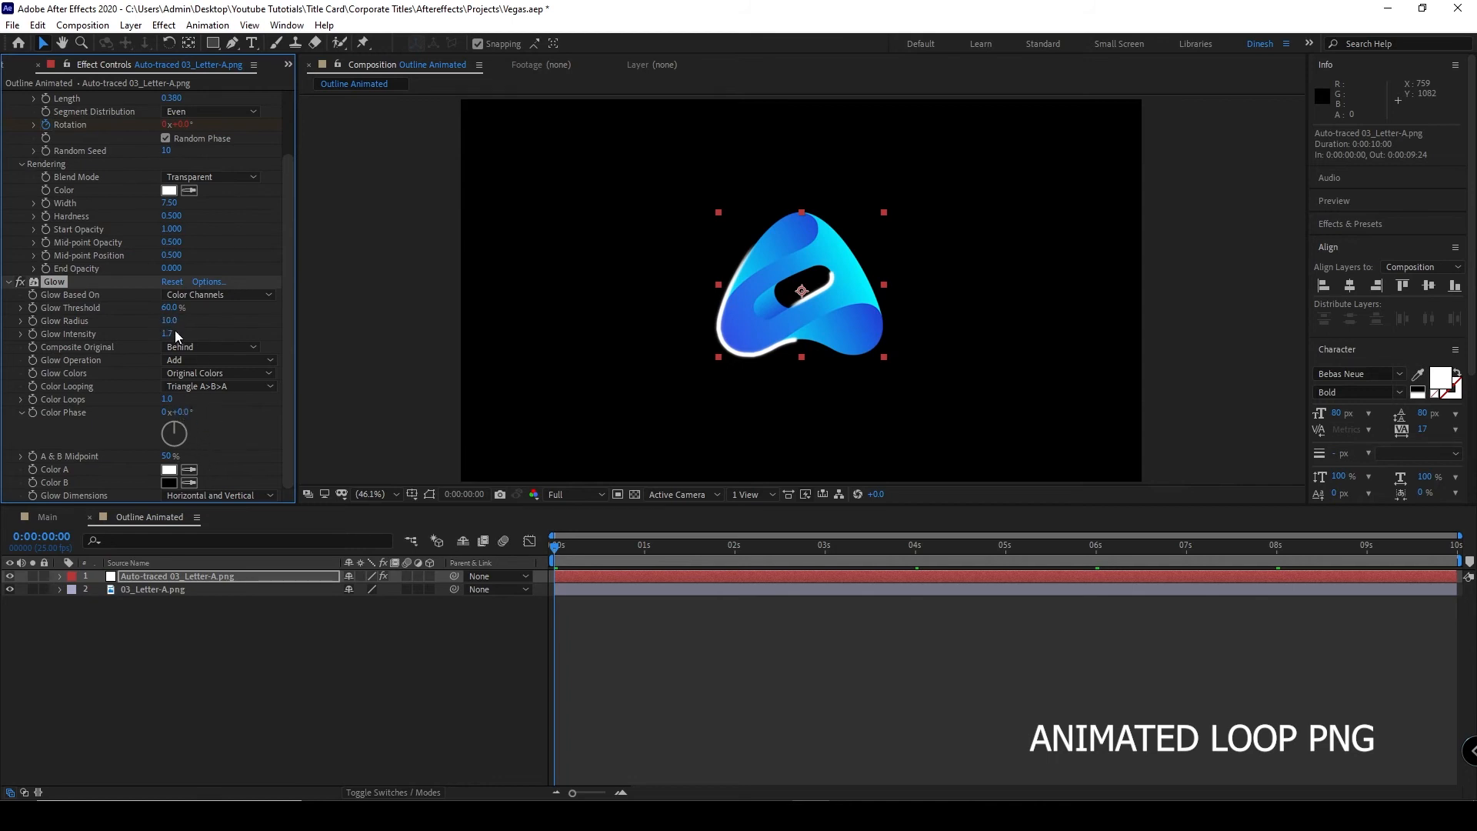
left_click_drag(168, 321, 219, 332)
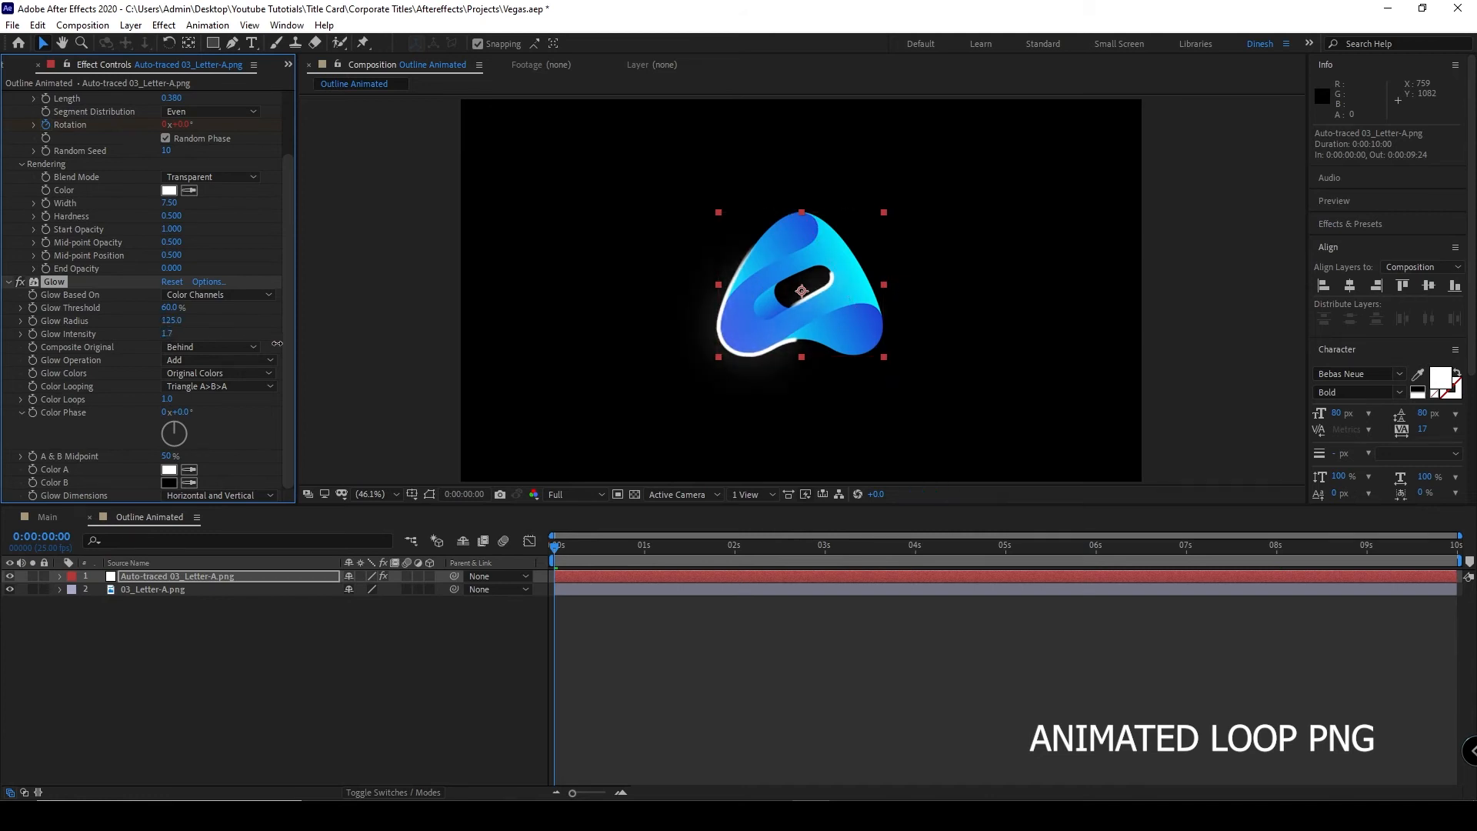
left_click(168, 320)
type("100")
key("Return")
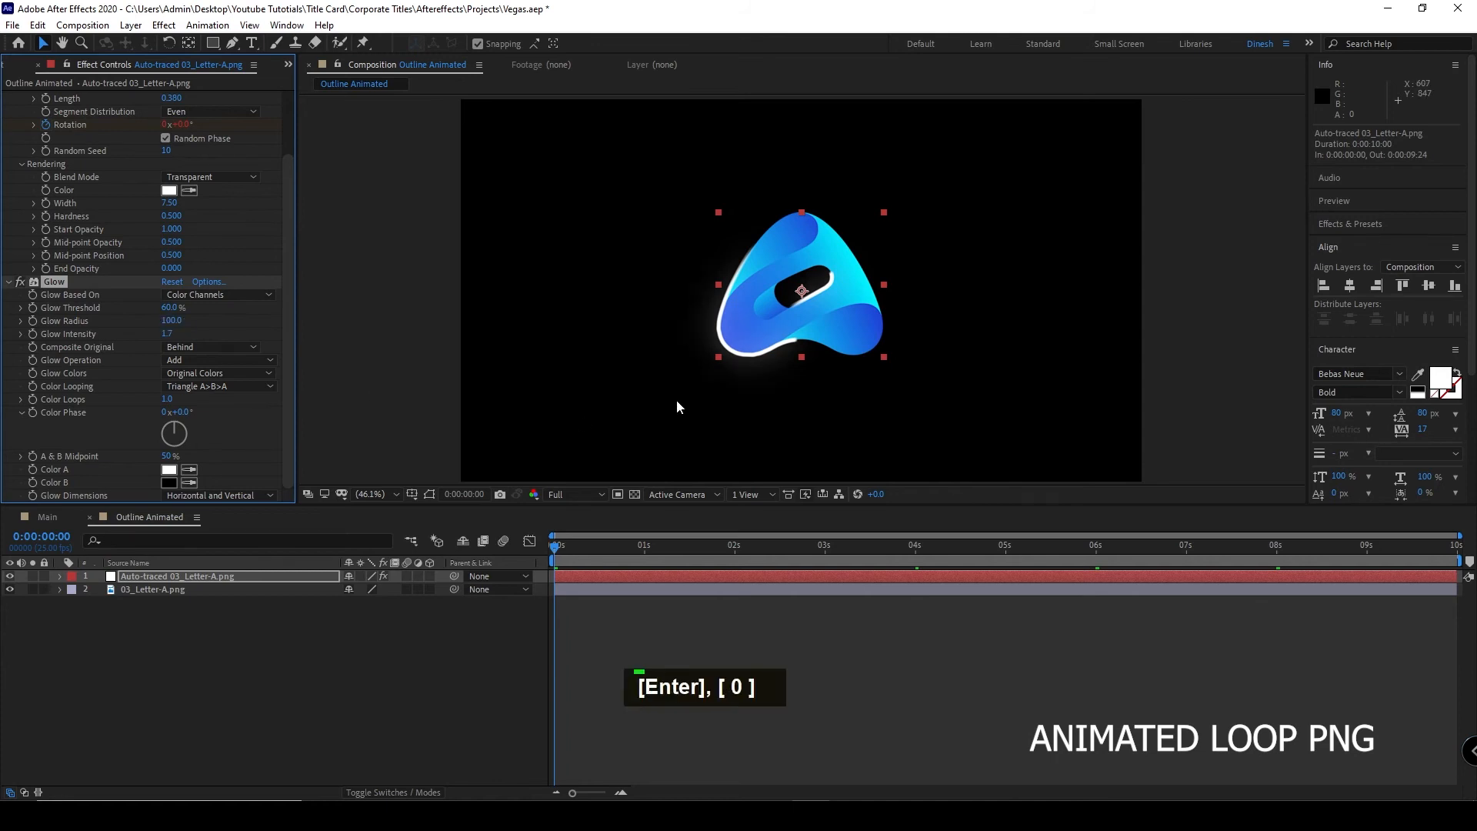
left_click(482, 630)
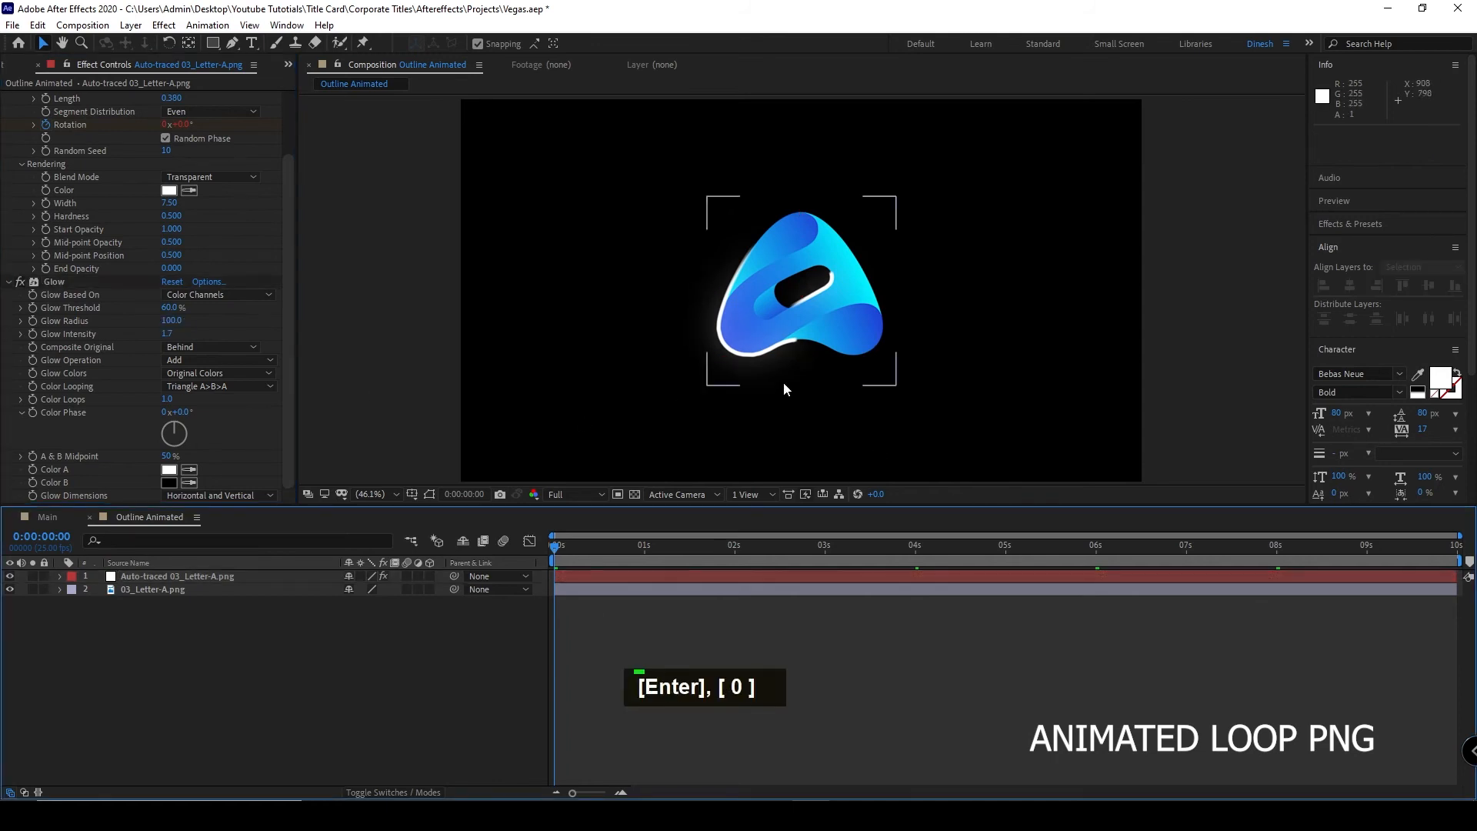
scroll(783, 381, "up", 2)
scroll(782, 385, "down", 1)
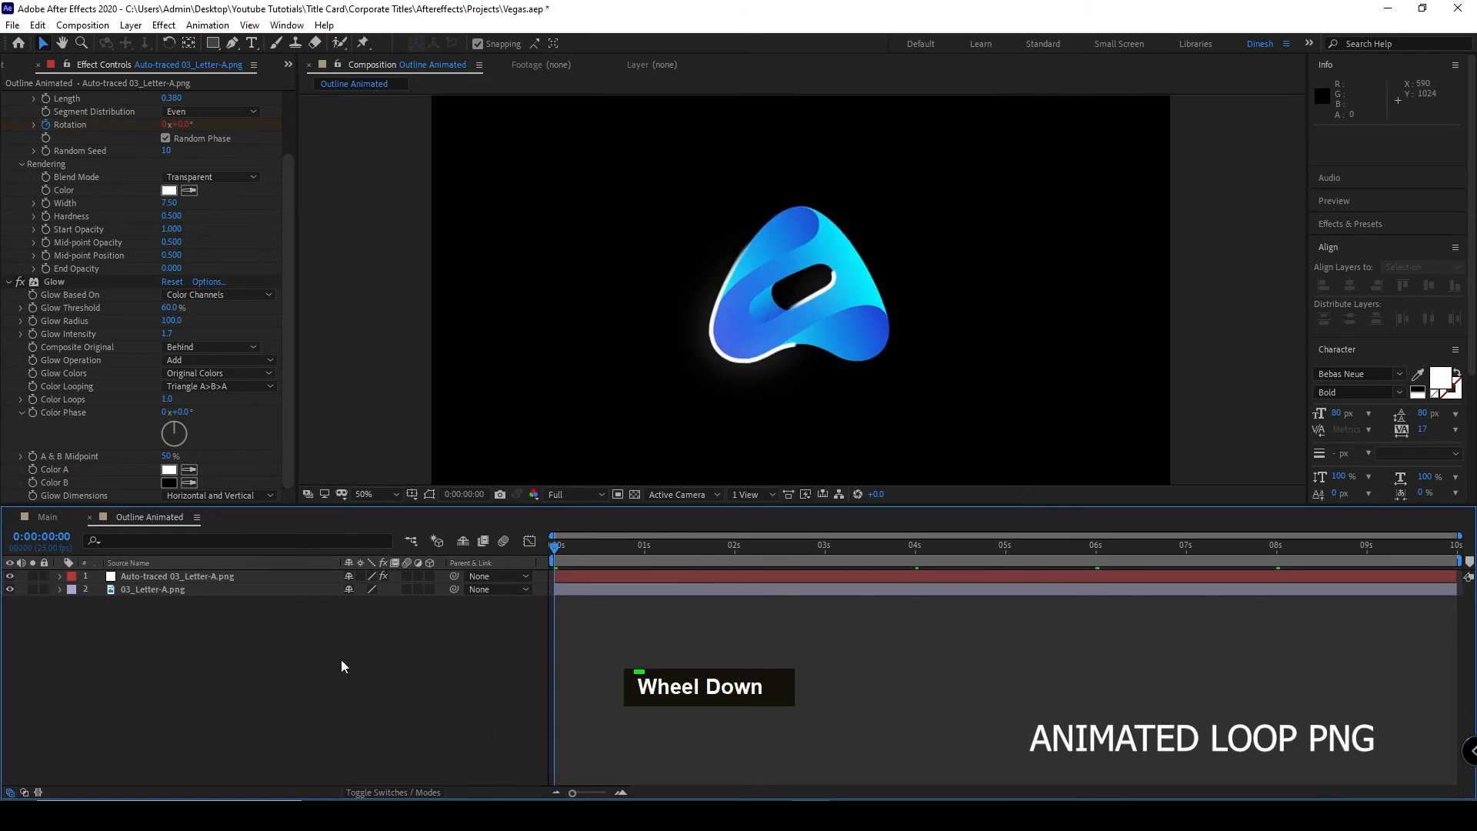
- Place BG4.jpg beneath the two letter layers as a background and set its opacity to 32%
left_click(14, 67)
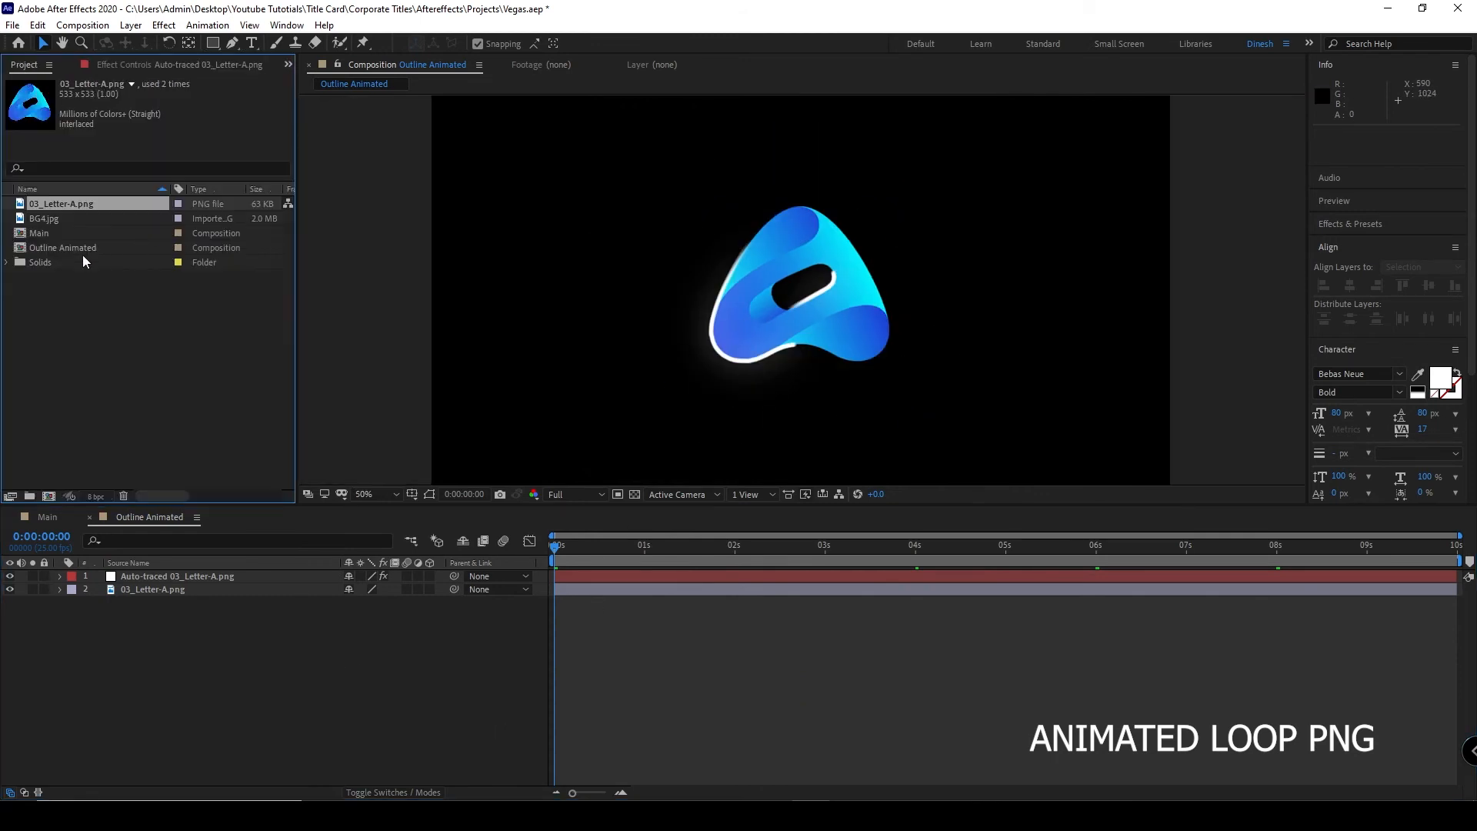
left_click_drag(90, 221, 126, 600)
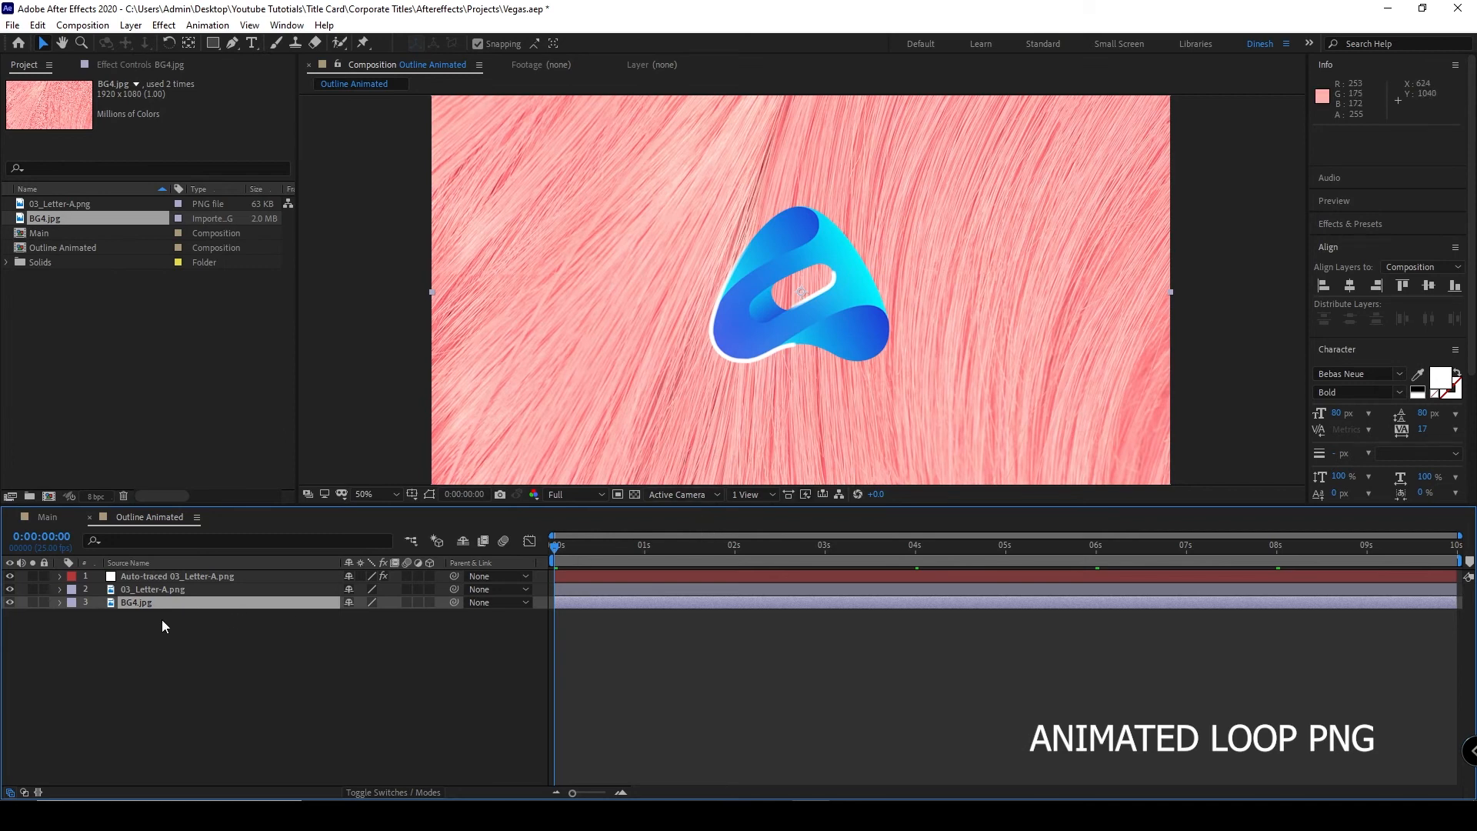
key("t")
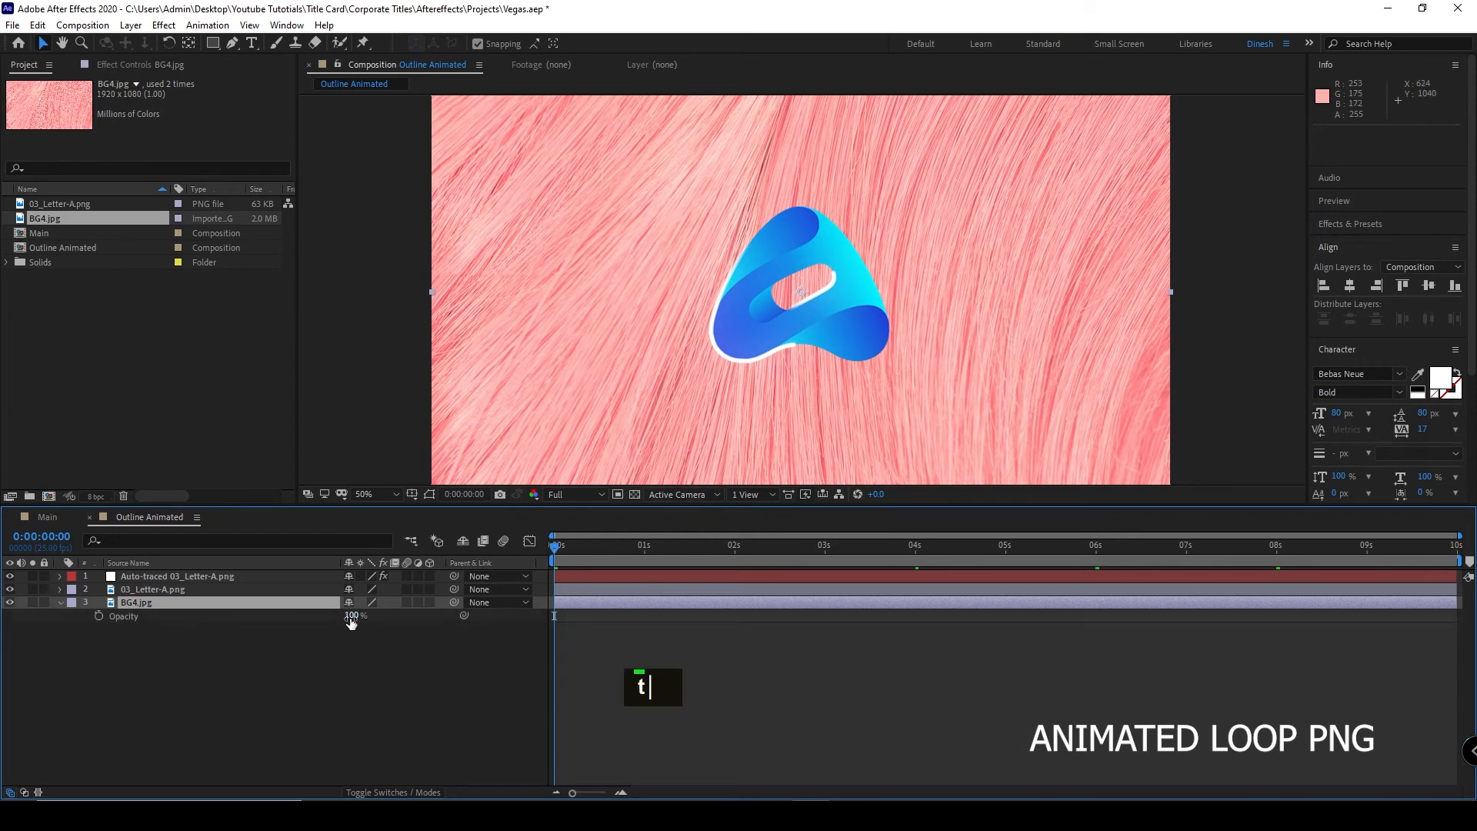
left_click_drag(352, 622, 310, 629)
- Preview the glowing outline over the background image and return to the start of the composition
left_click(495, 709)
key("space")
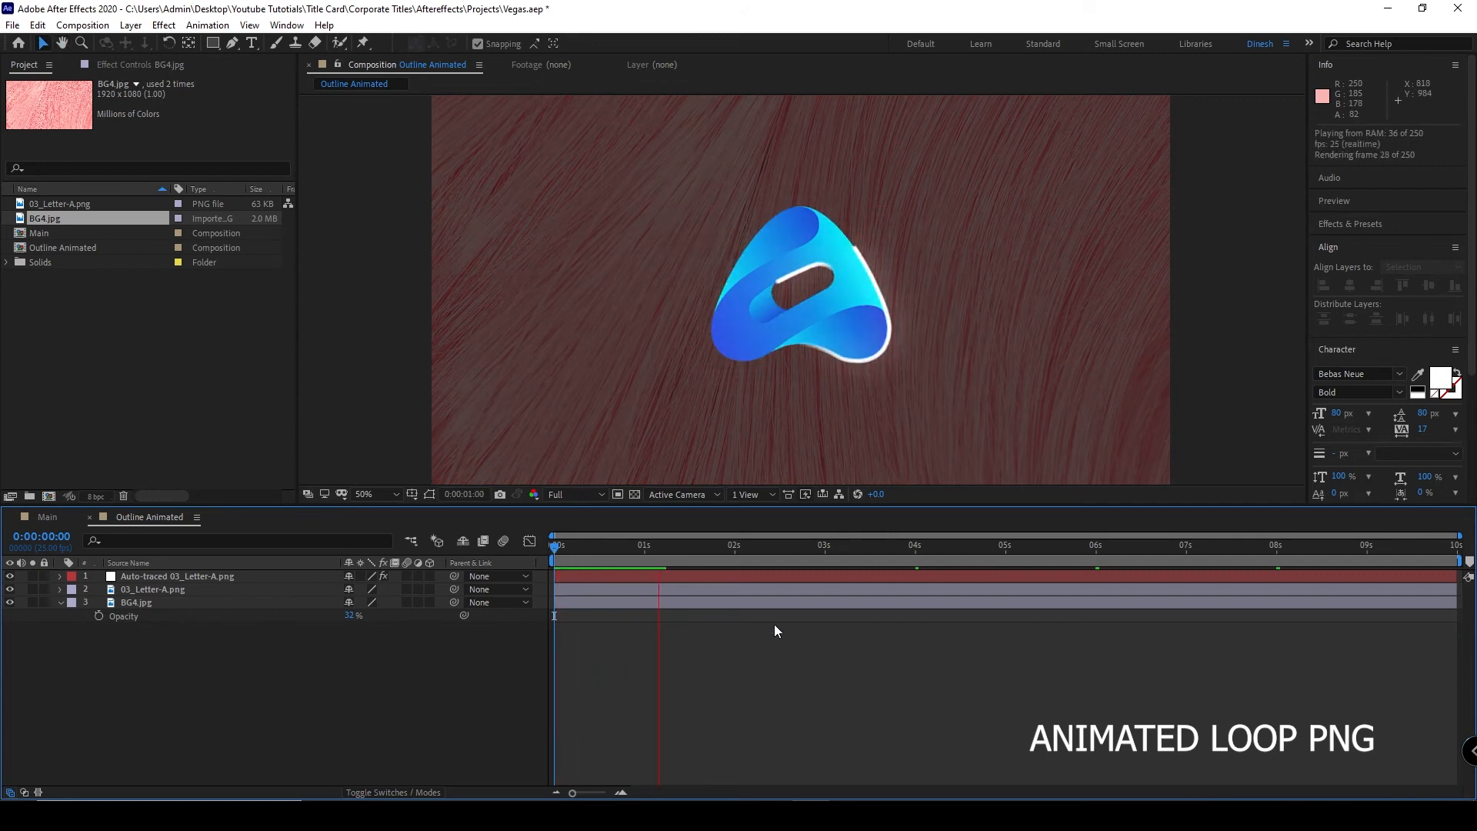
key("space")
left_click_drag(850, 554, 533, 589)
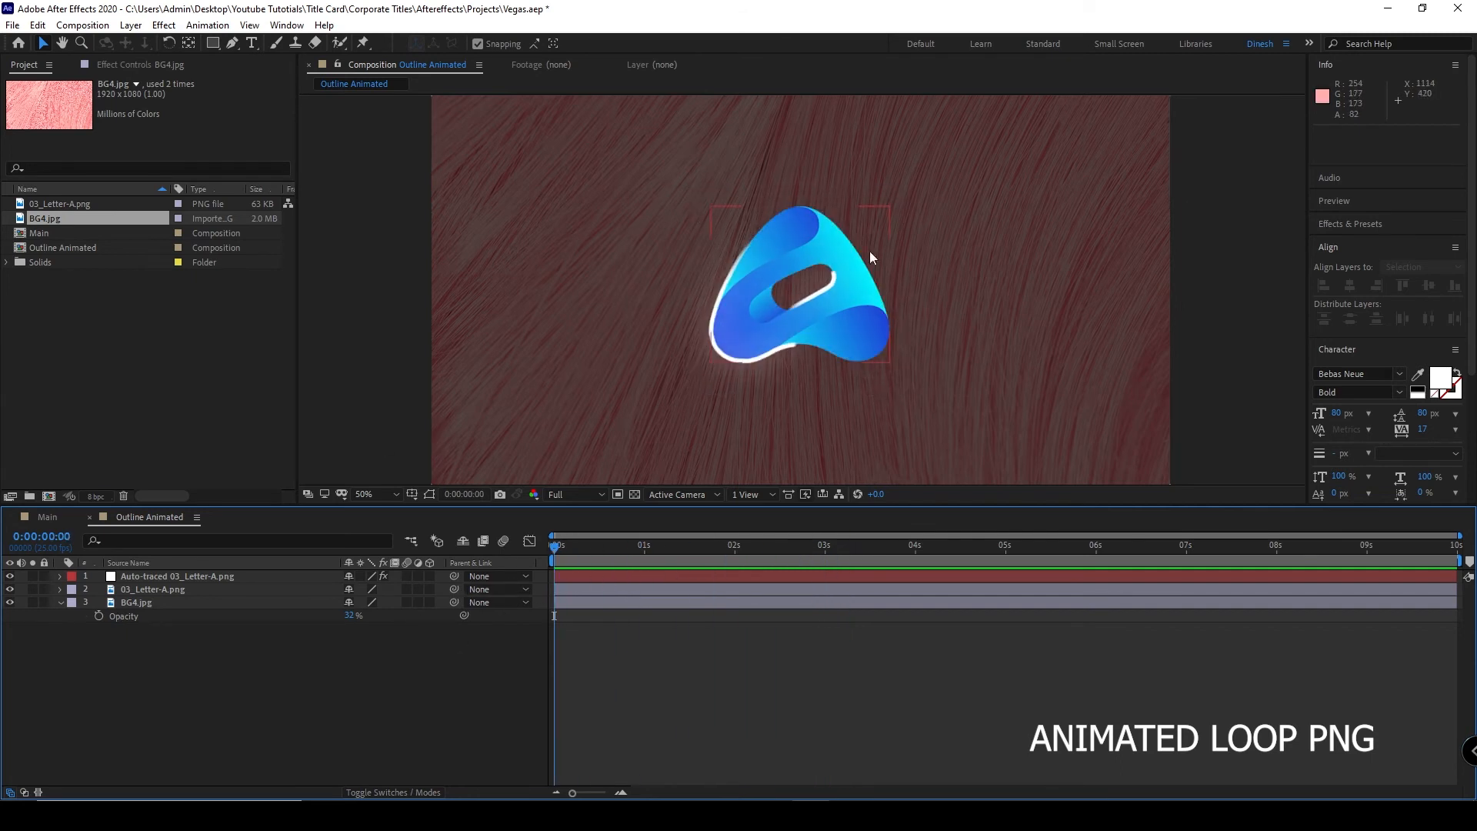
- Apply the Gradient Ramp effect to the 03_Letter-A.png layer
left_click(199, 593)
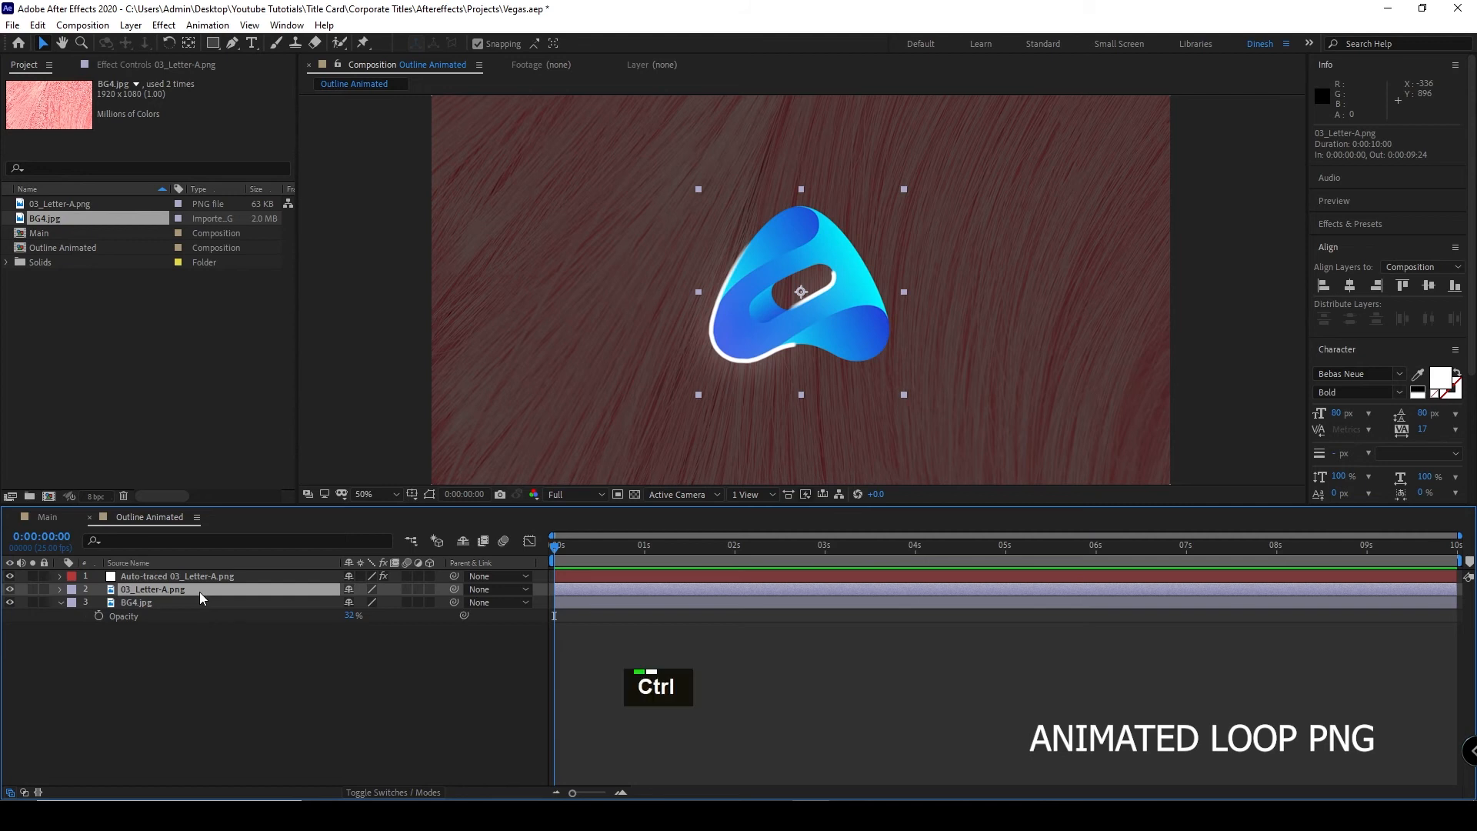
key("ctrl+space")
type("ramp\\")
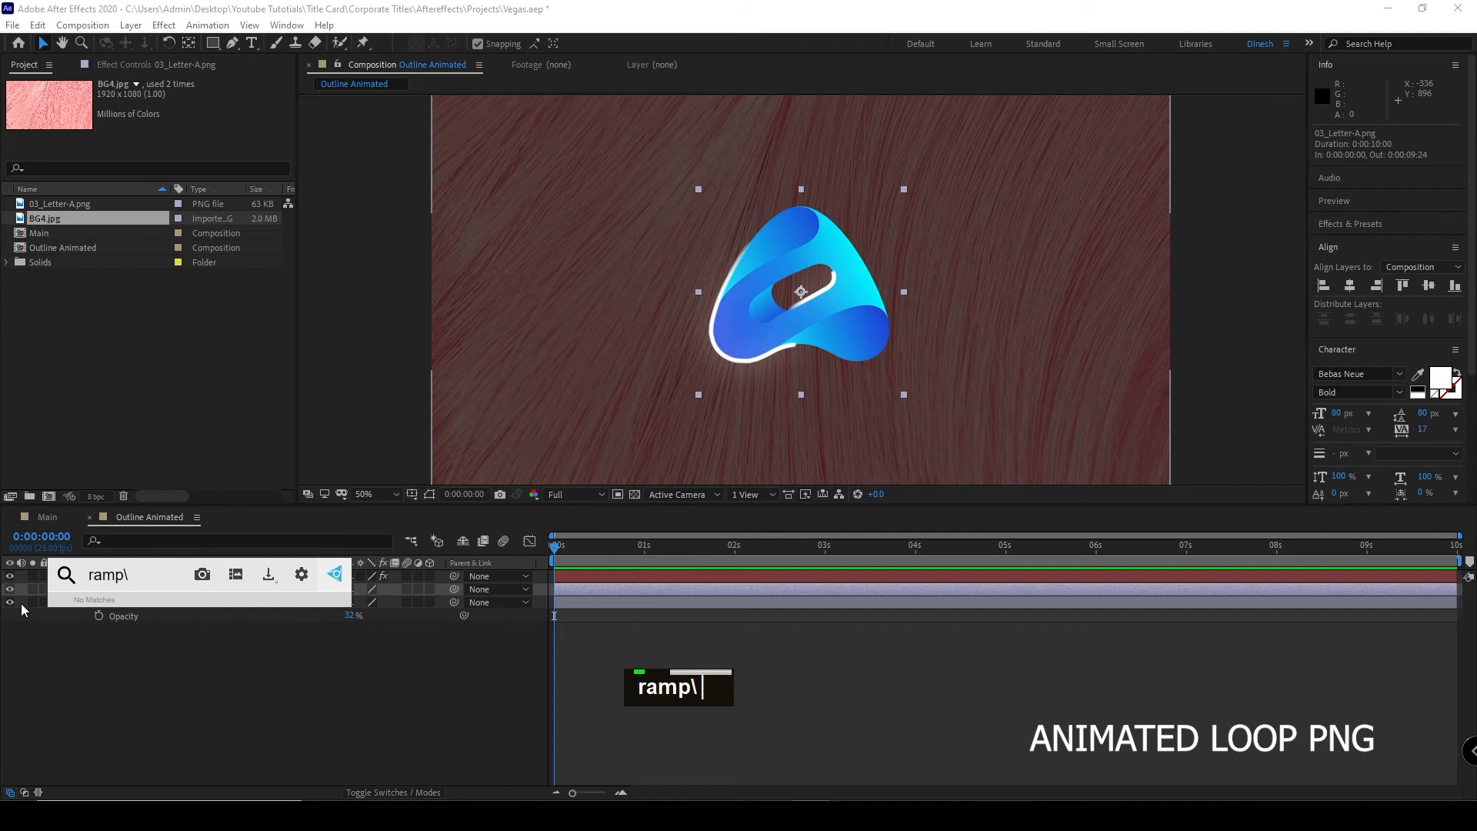
key("BackSpace")
key("Return")
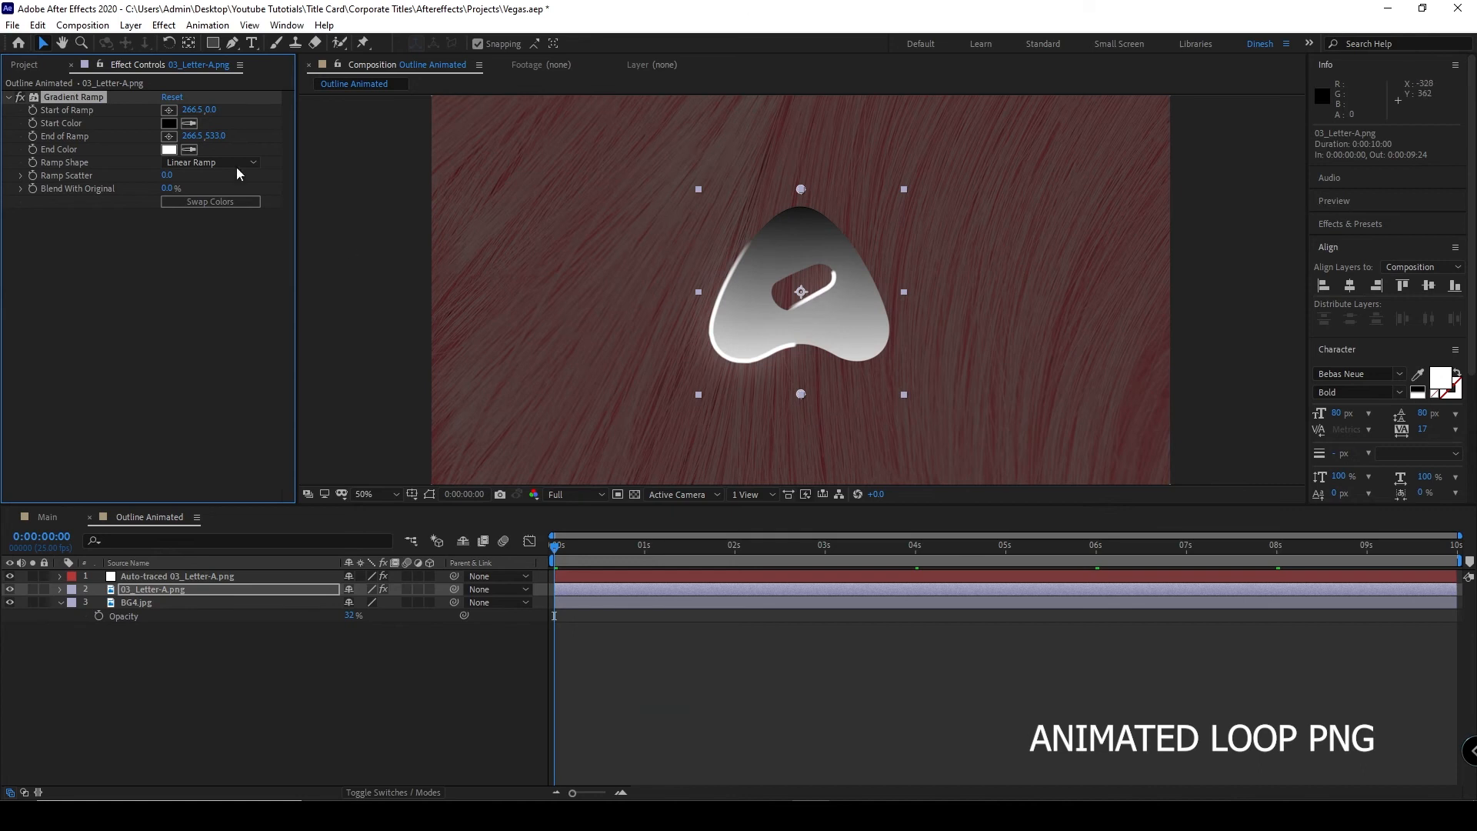
- Place the ramp's start at about 598.5, 518.5 below right of the letter and its end at about -265.5, -43.5 above left
left_click(169, 111)
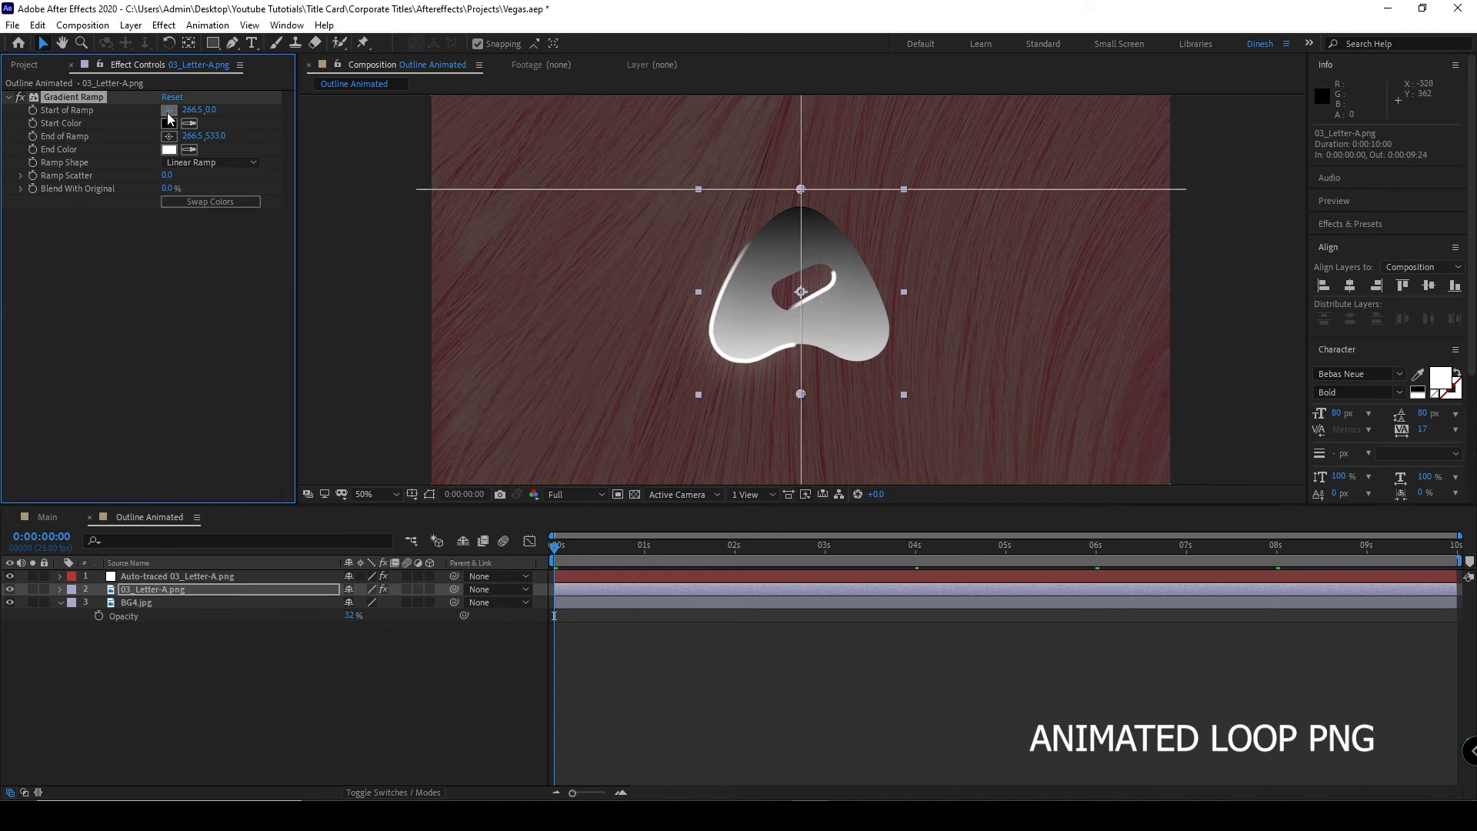
left_click(897, 374)
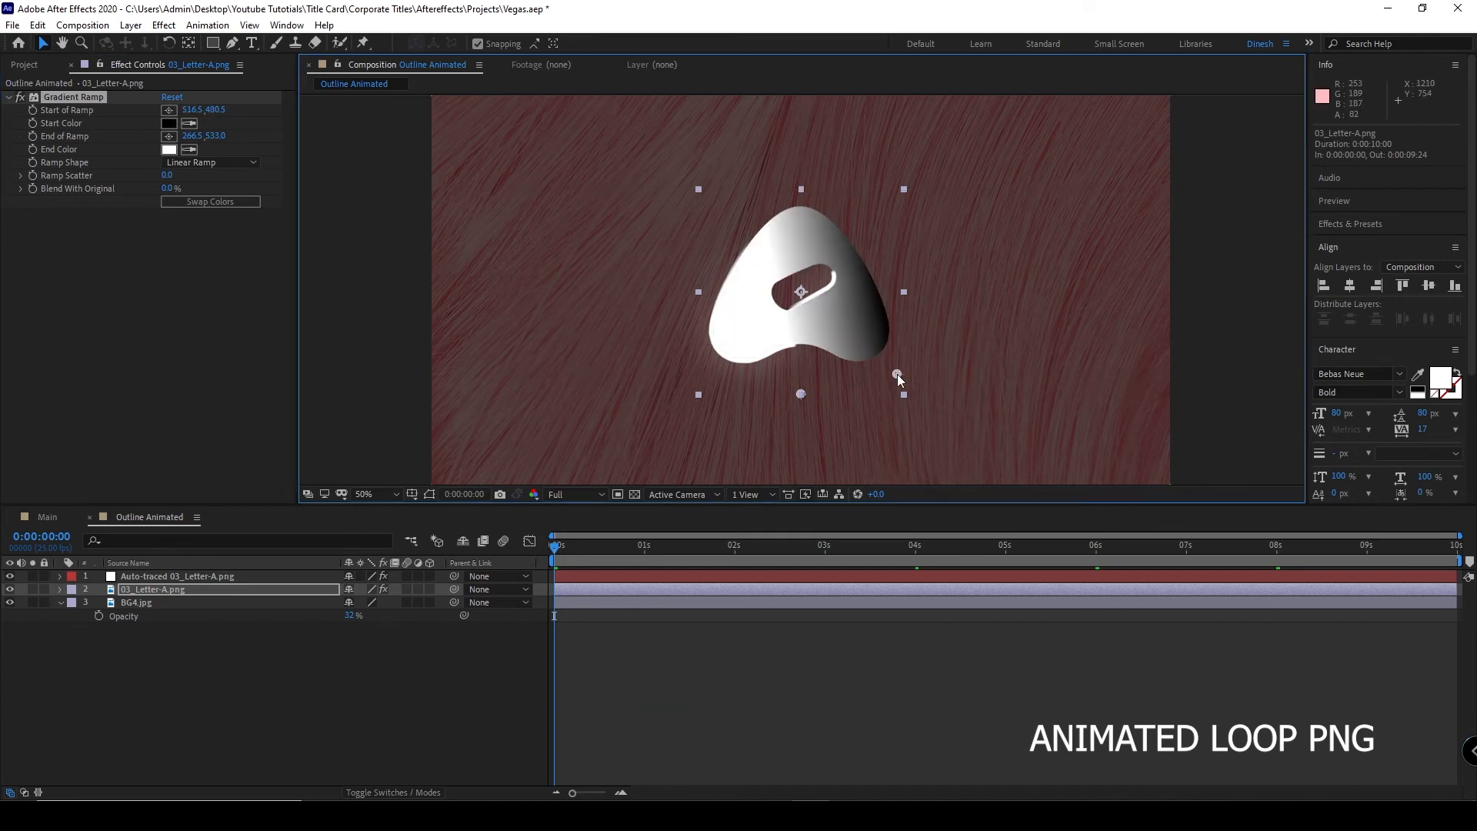
mouse_move(898, 374)
left_mouse_down()
mouse_move(918, 382)
mouse_move(898, 376)
mouse_move(867, 412)
mouse_move(910, 381)
mouse_move(930, 387)
left_mouse_up()
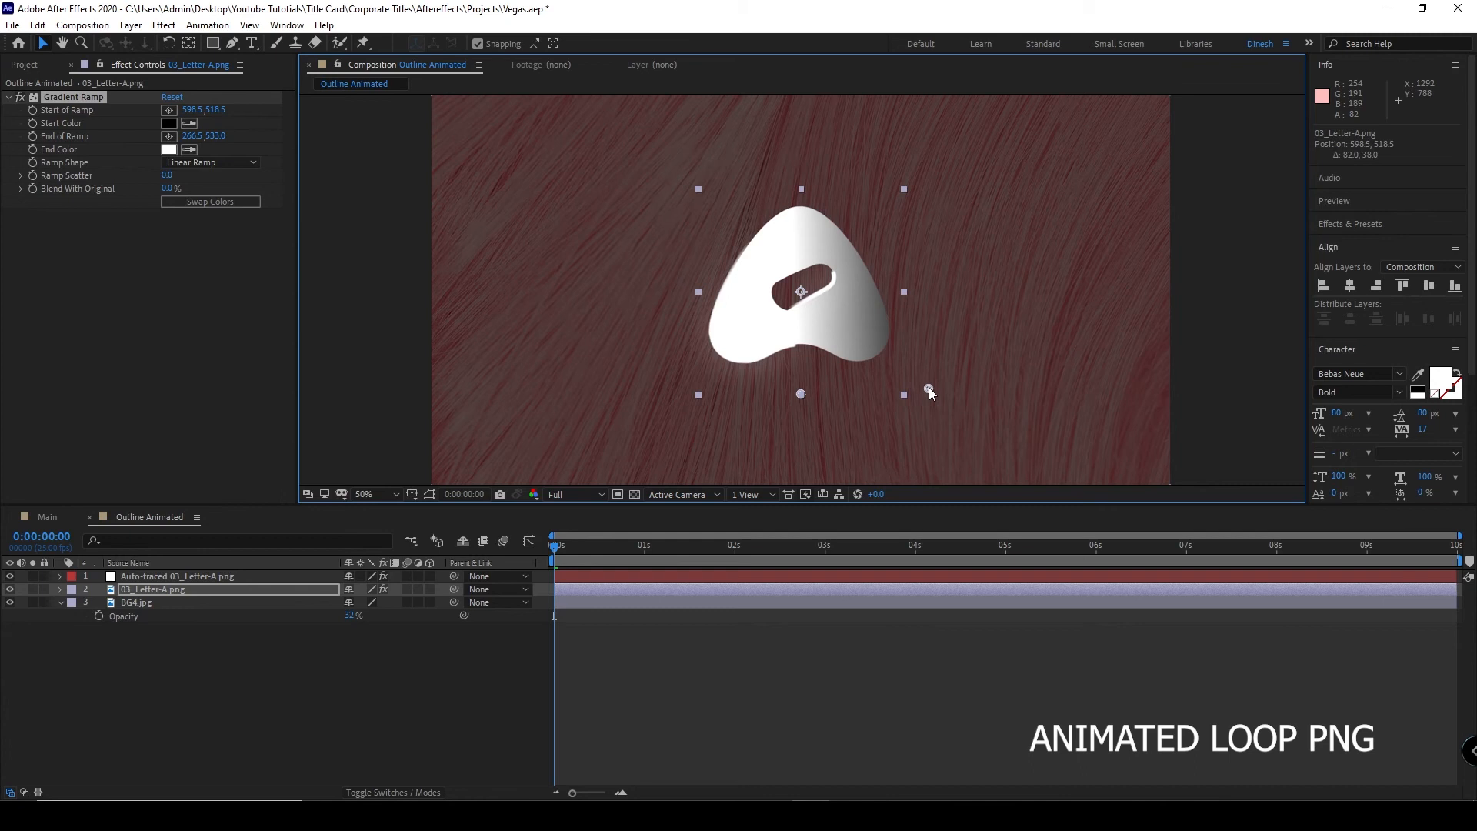
left_click(168, 136)
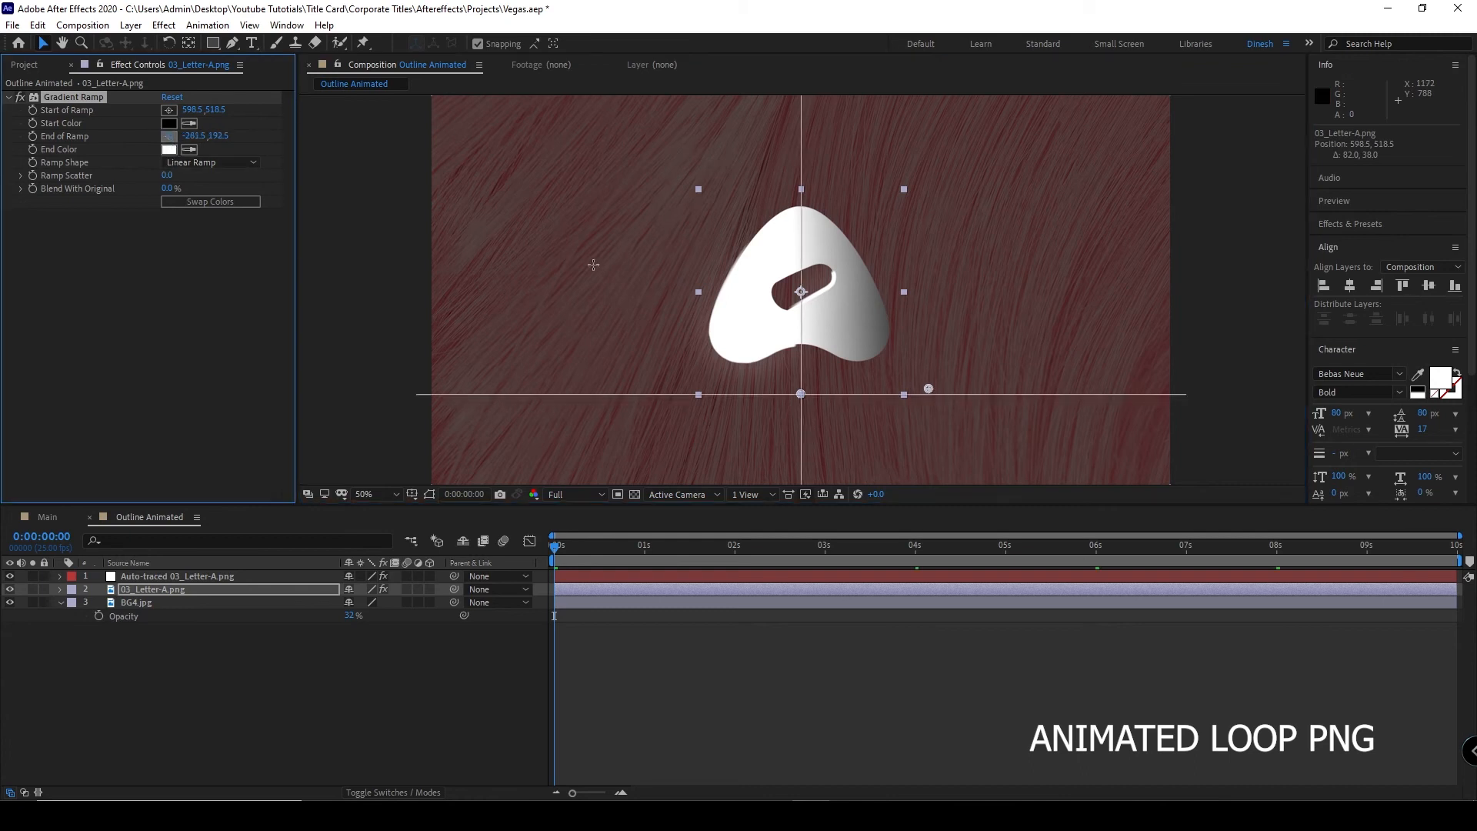
left_click(643, 222)
left_click_drag(643, 222, 598, 174)
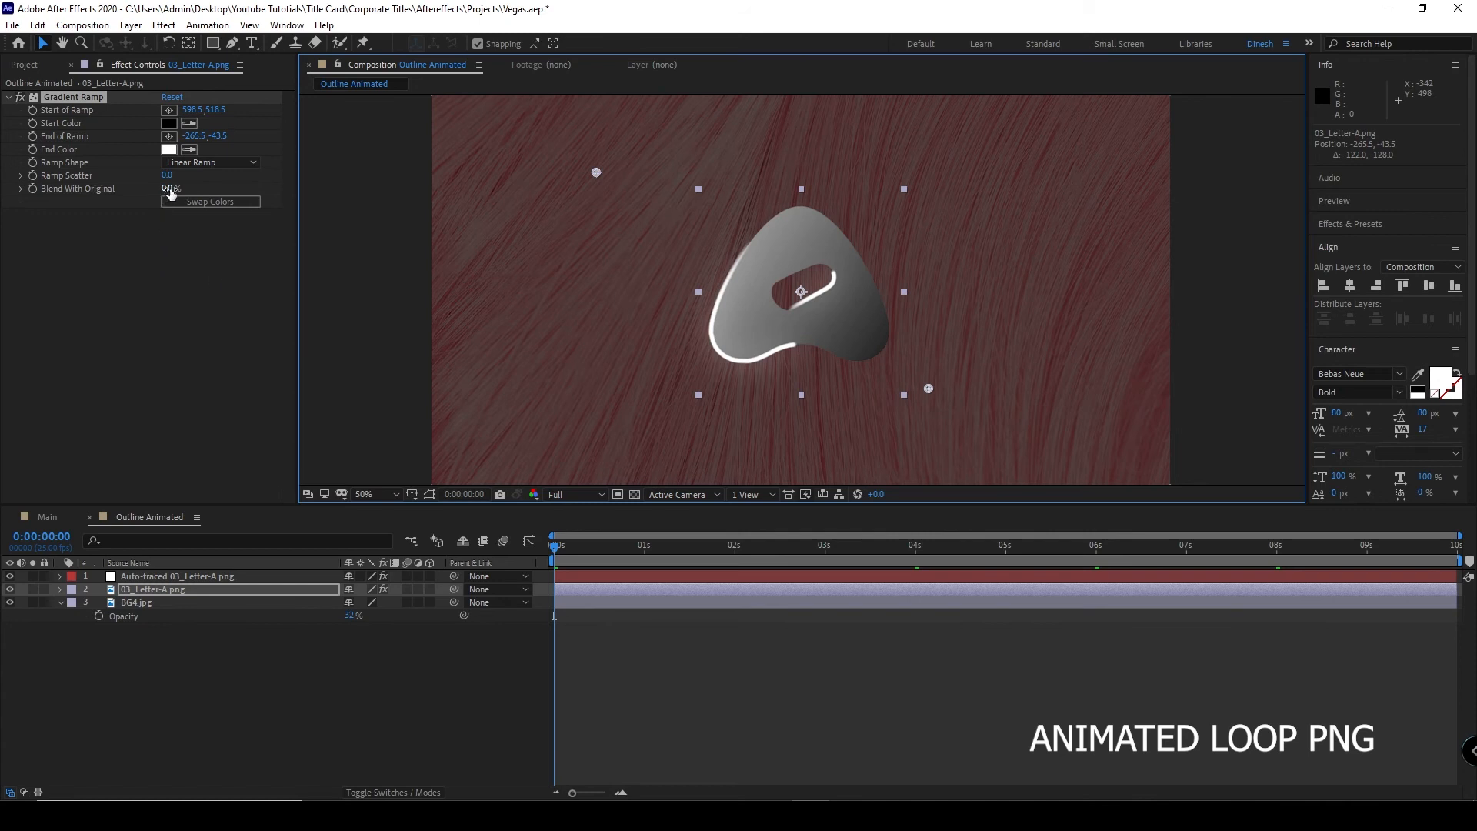
- Try a Blend With Original of 72% on the Gradient Ramp, and return it to 0%
left_click_drag(169, 188, 297, 244)
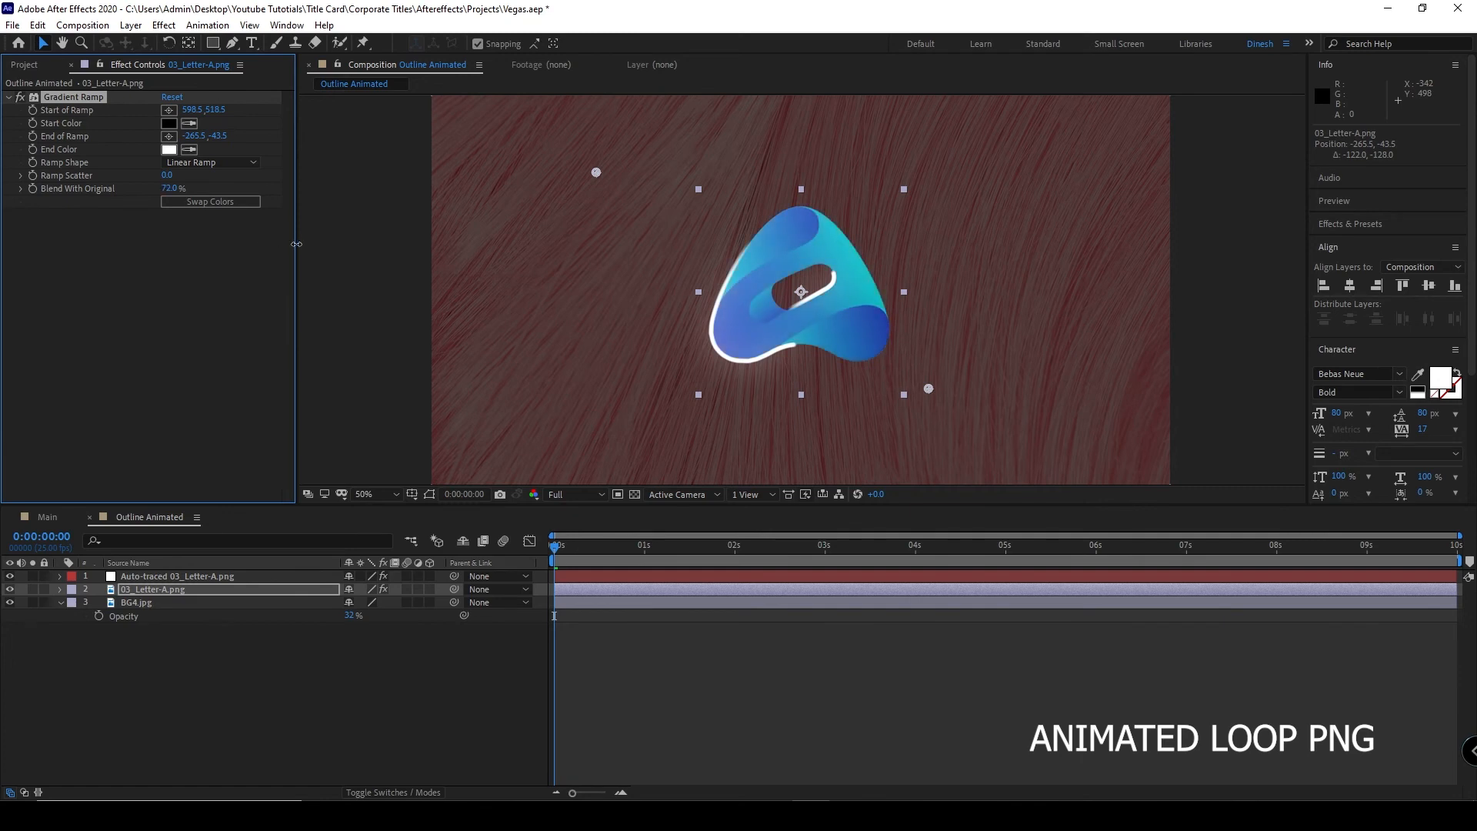
left_click(174, 588)
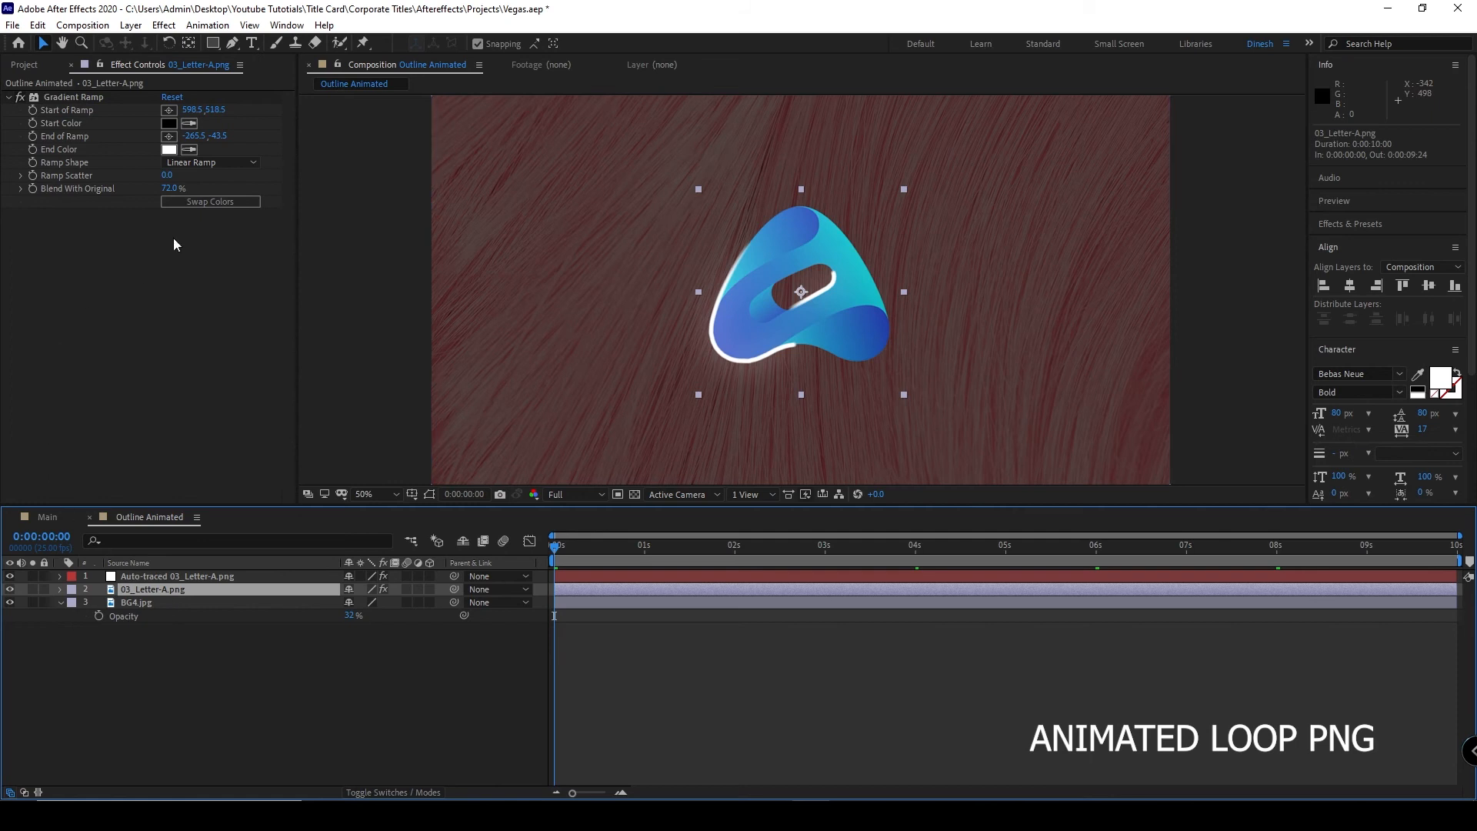
left_click(169, 188)
type("0")
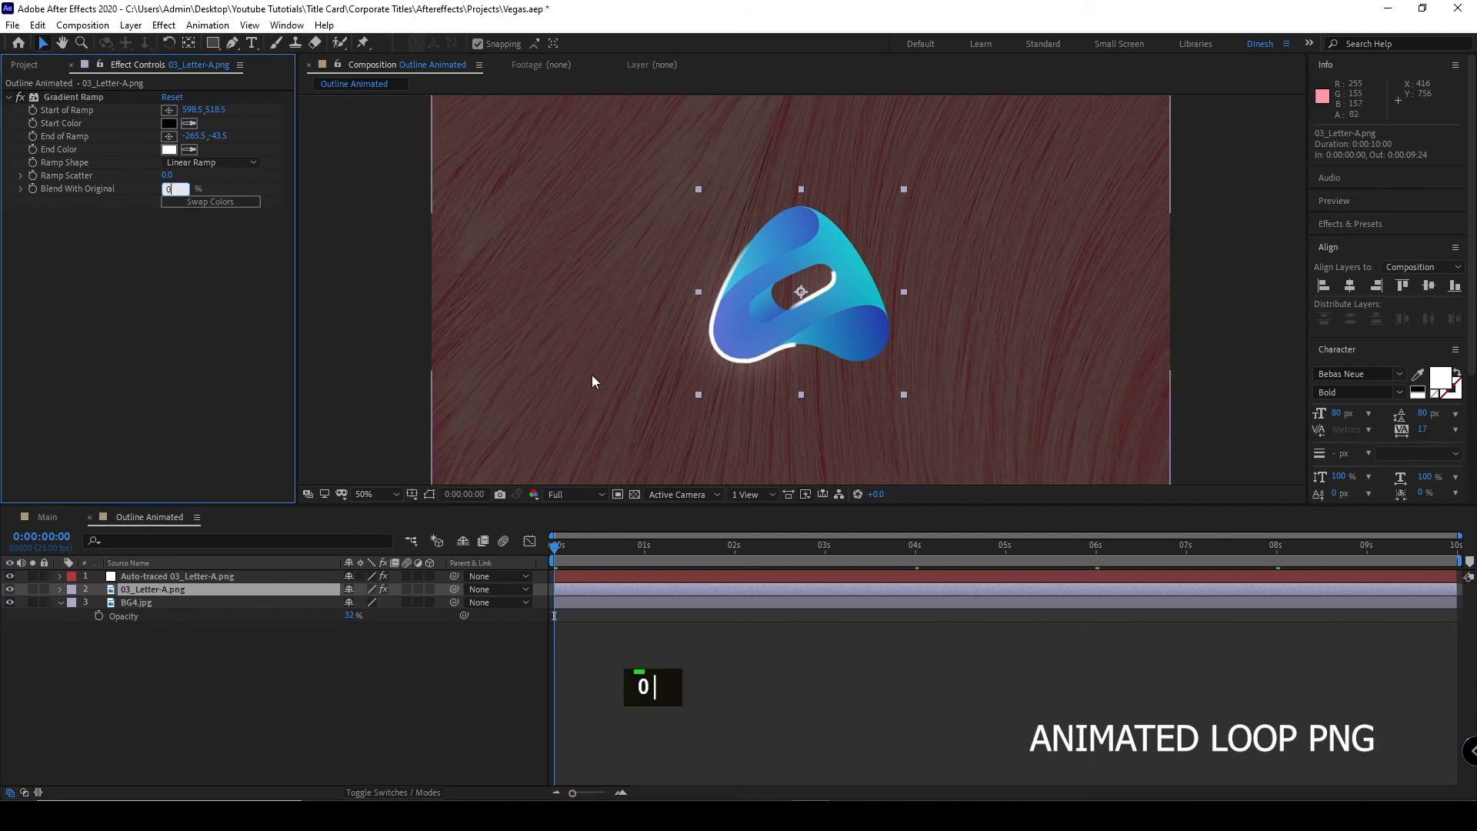
key("Return")
- Keyframe the Gradient Ramp's Blend With Original at 0% at the composition start and 100% at 2 seconds
left_click(33, 175)
key("ctrl+z")
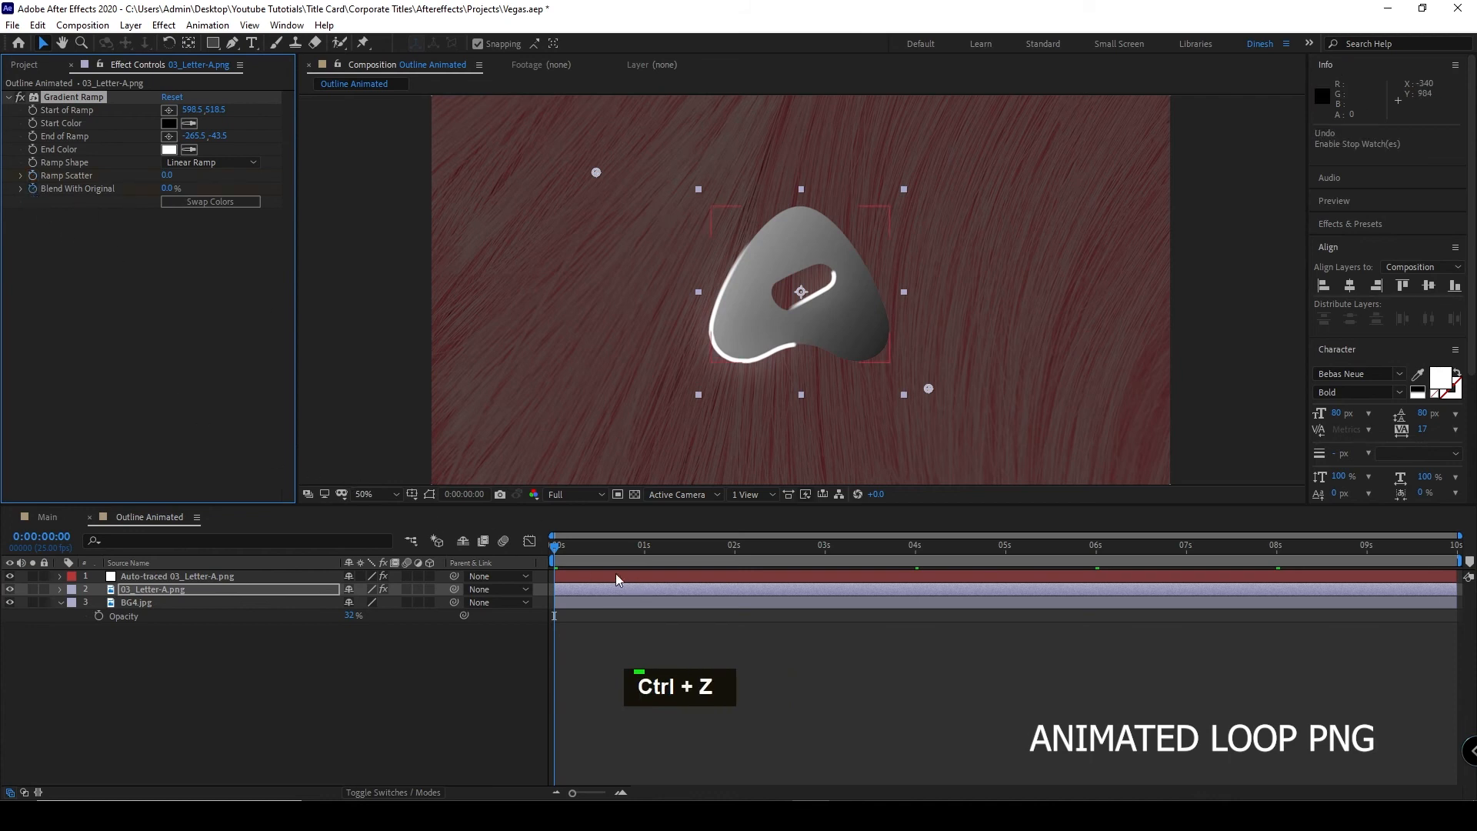
left_click_drag(558, 549, 738, 567)
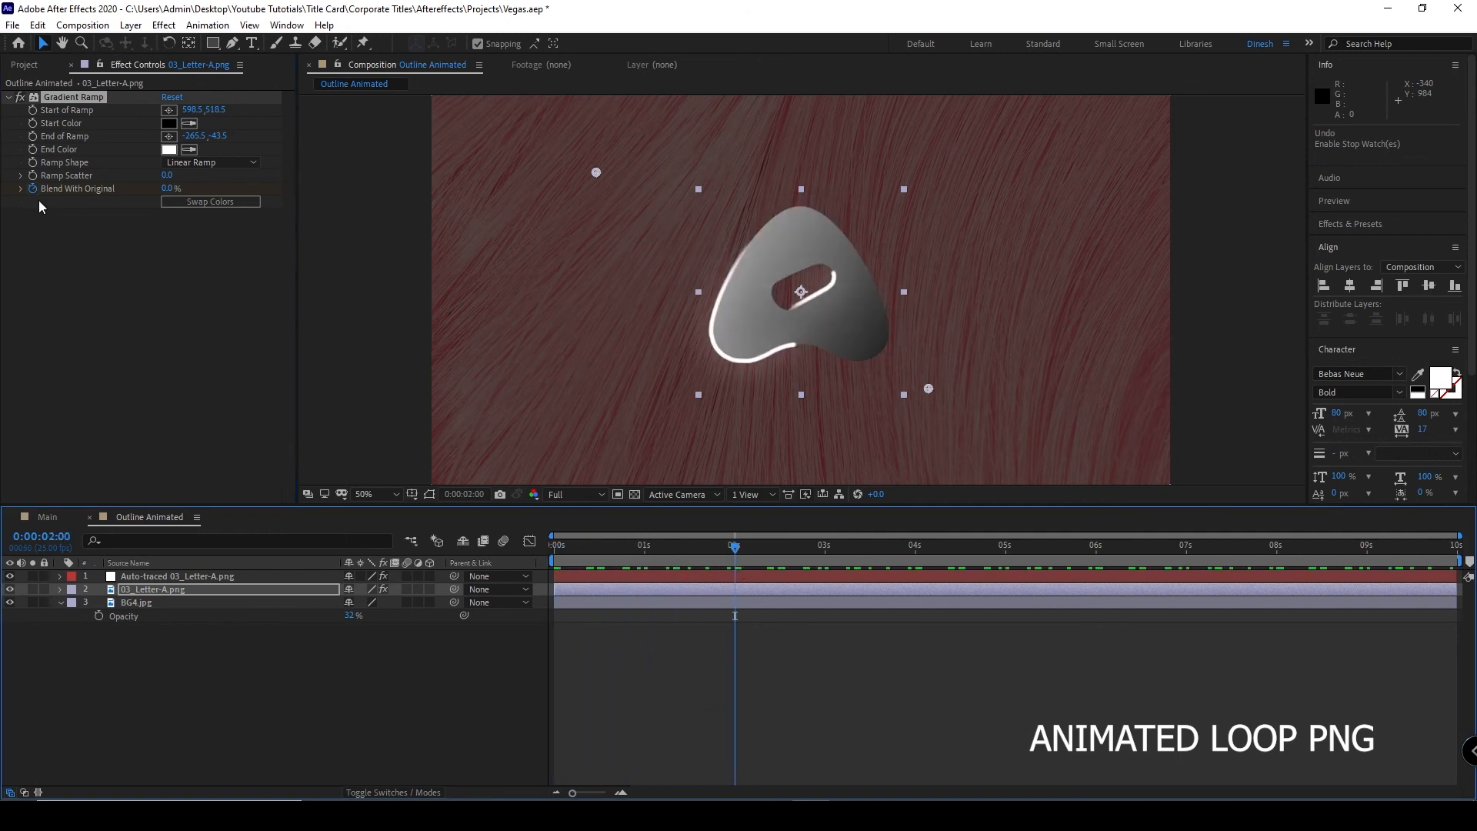
left_click_drag(165, 189, 266, 212)
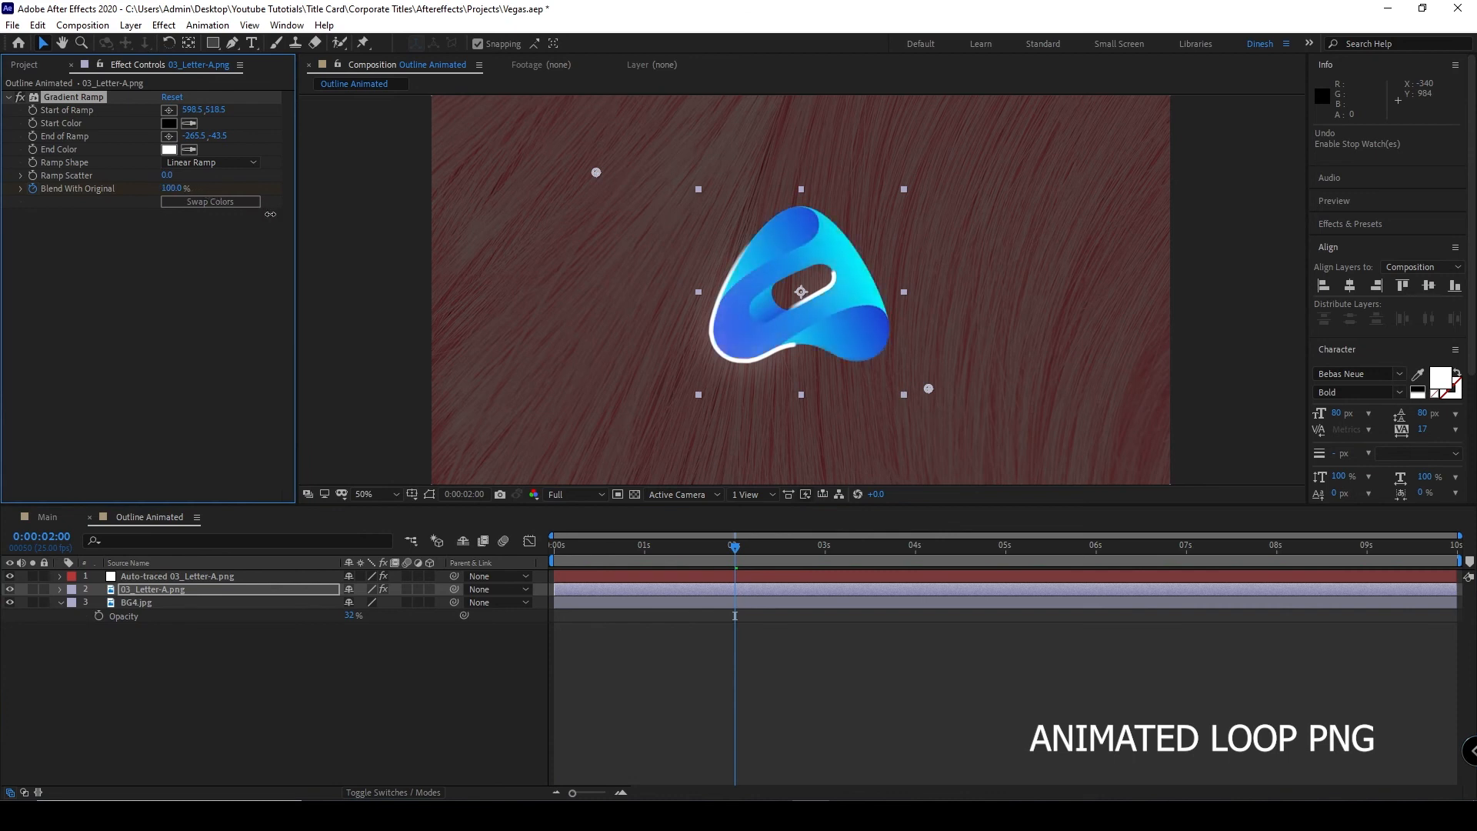
- Return to the composition start and enable an expression on the Gradient Ramp's Blend With Original
left_click_drag(739, 561, 554, 561)
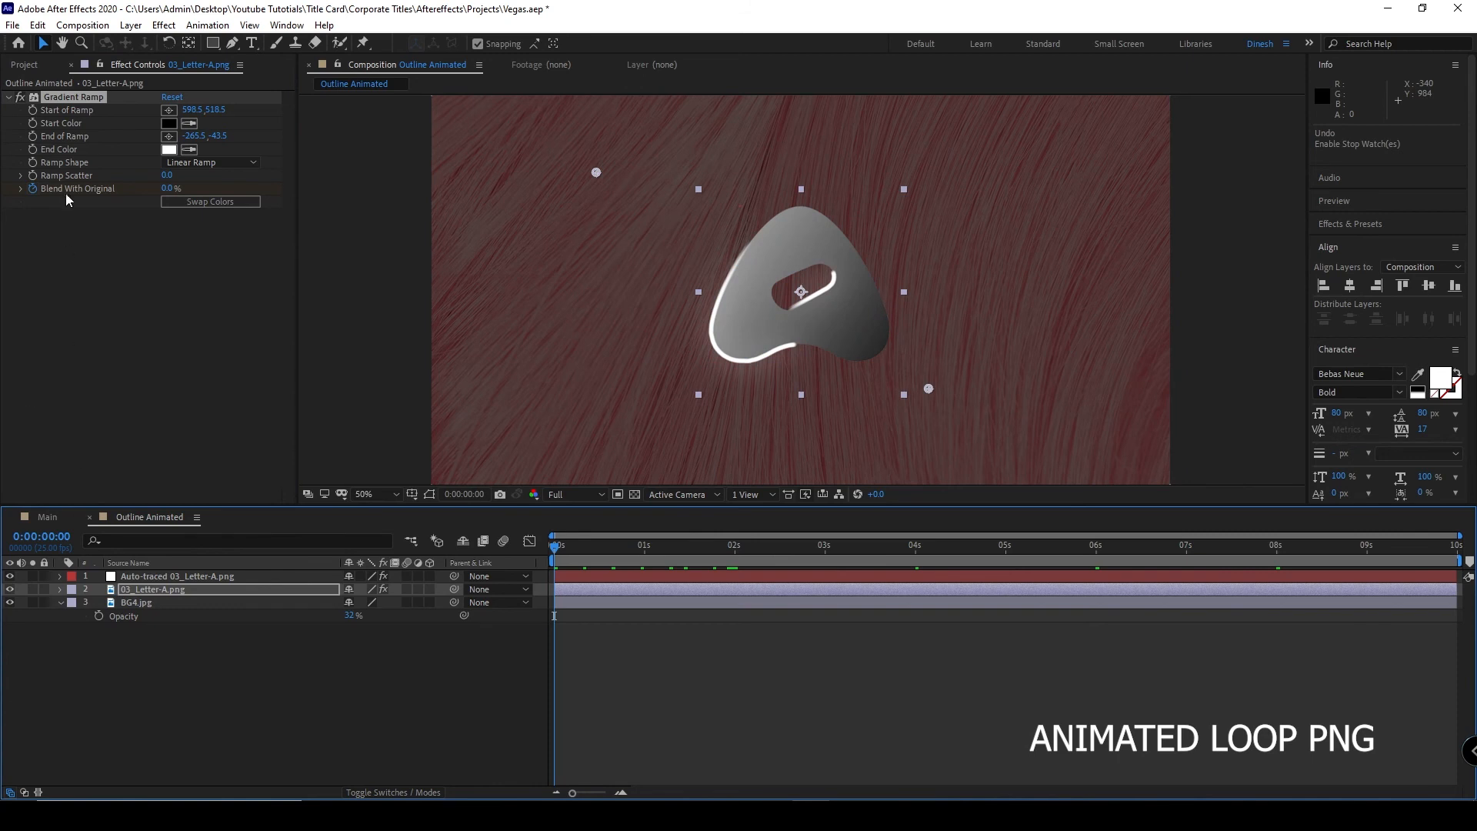
key("alt")
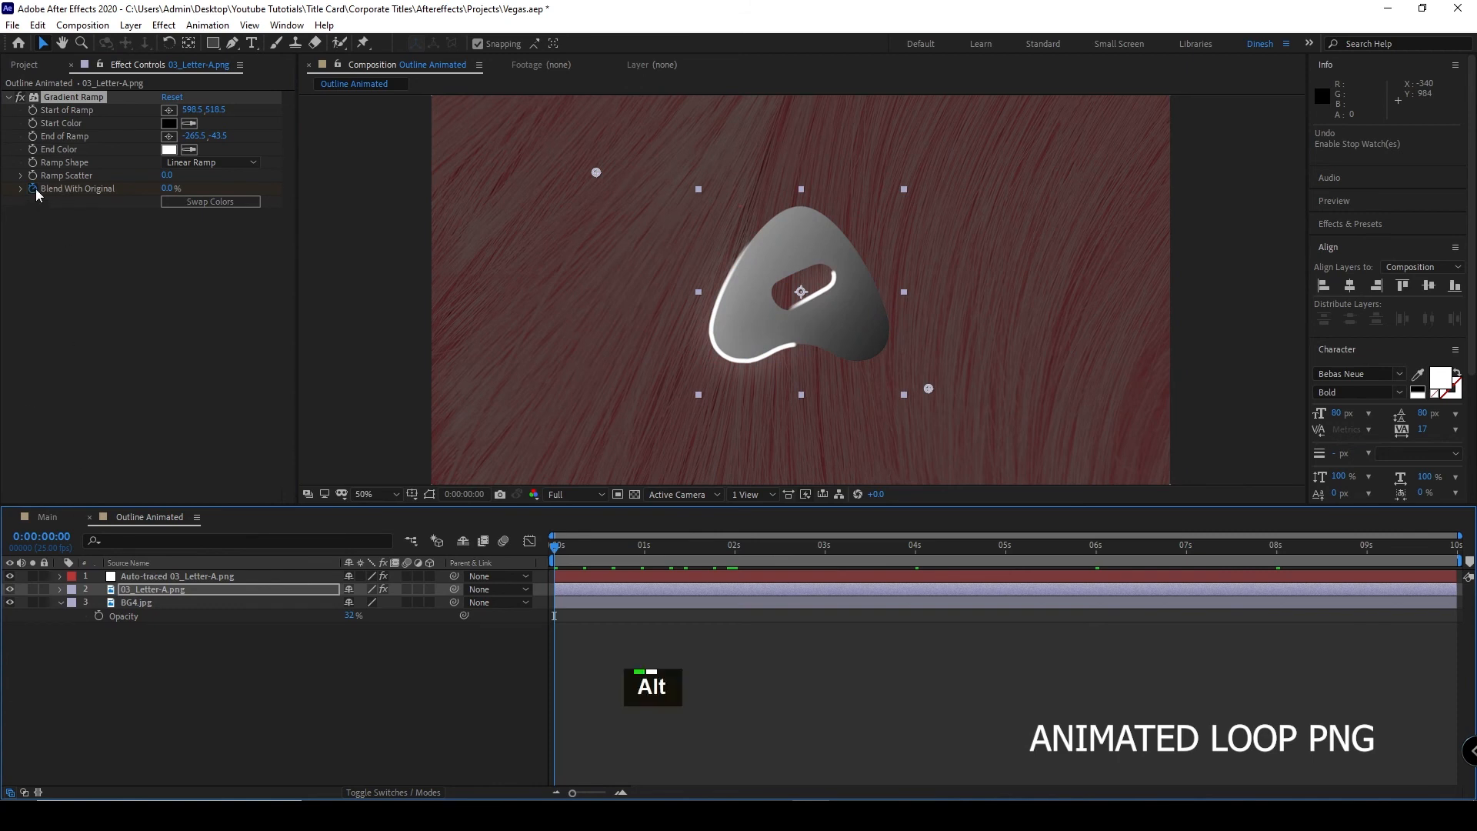
left_click(34, 188, "alt")
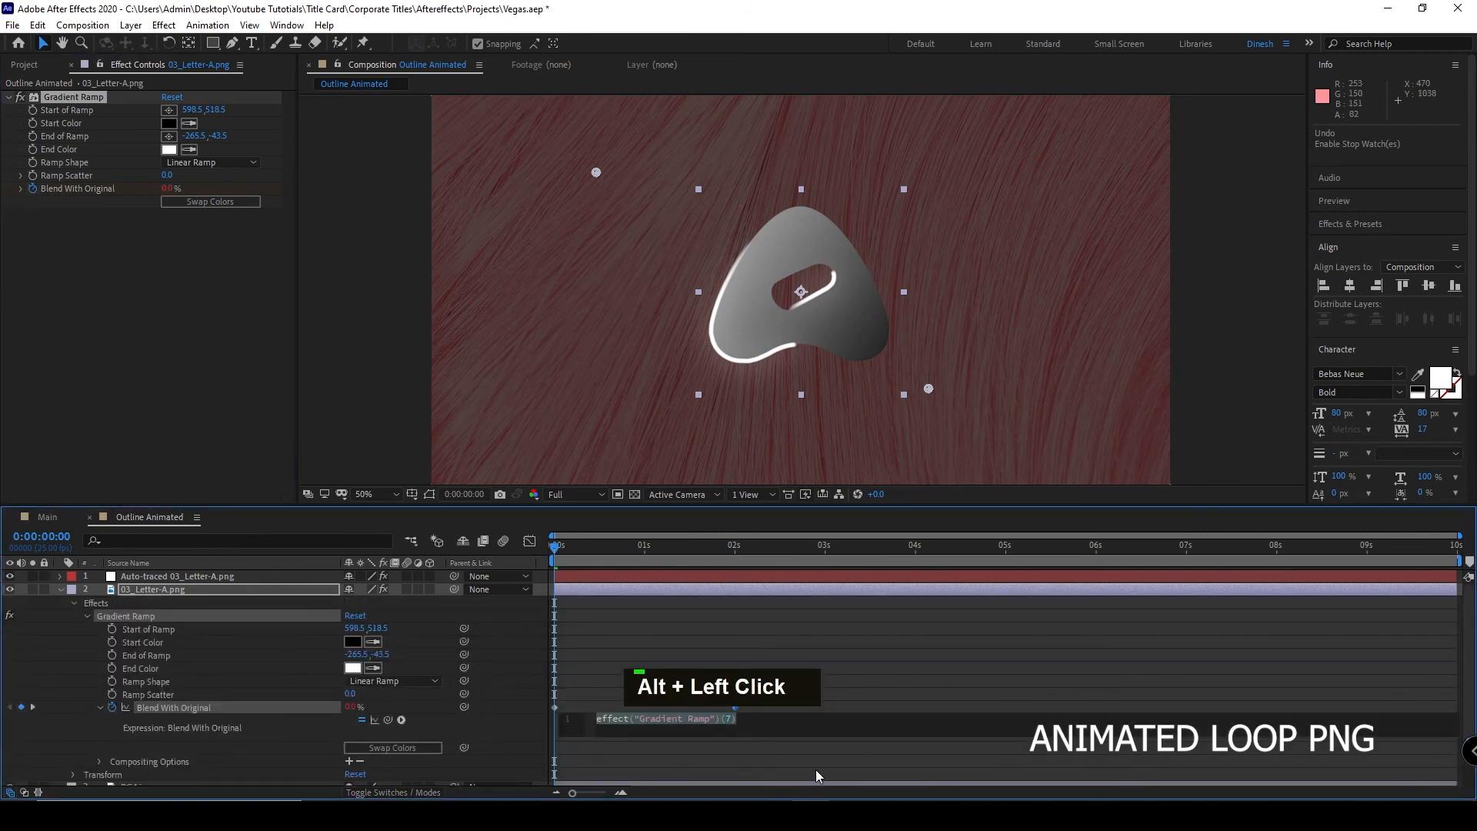
type("loop")
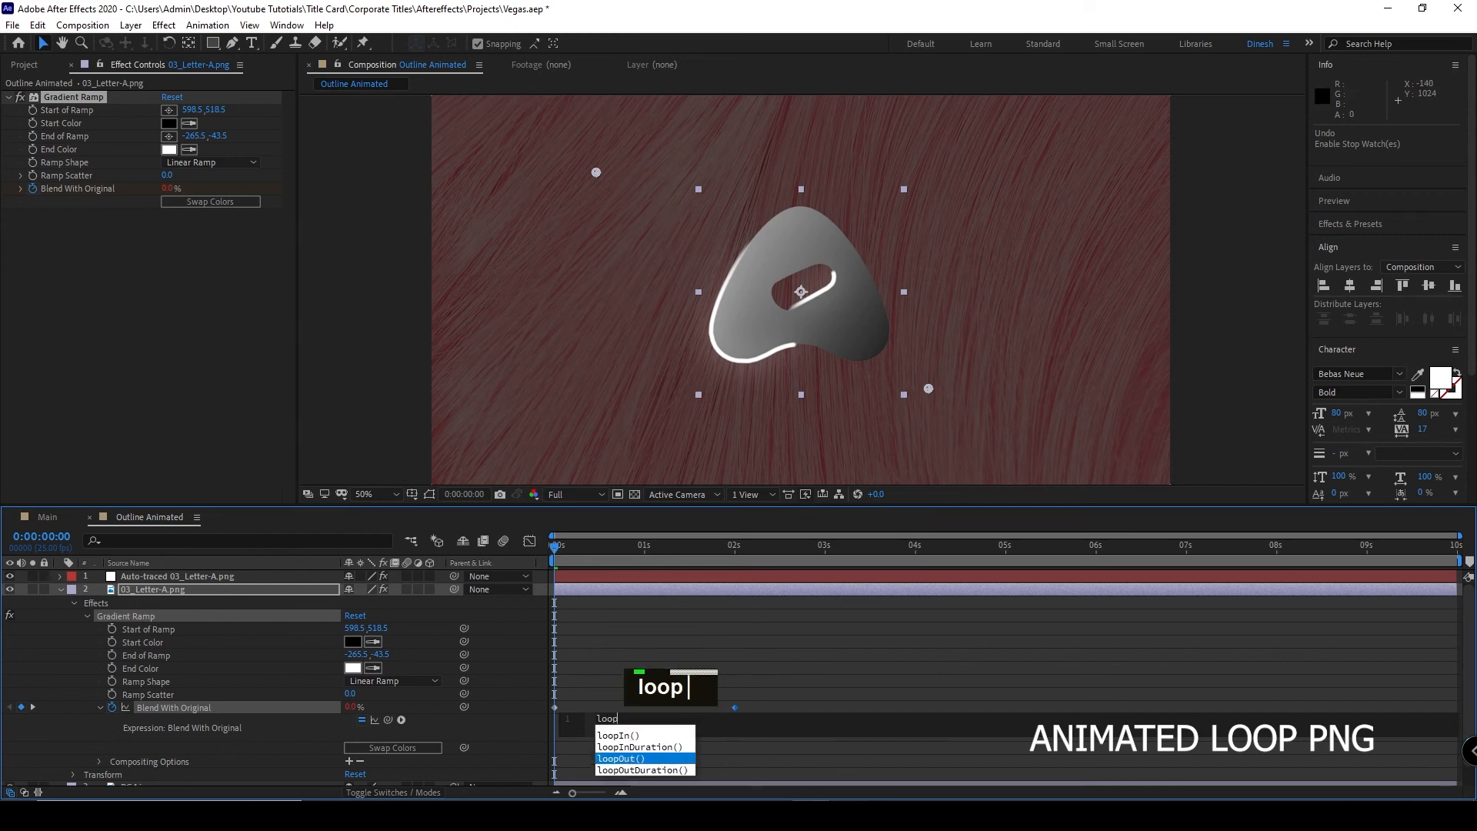
double_click(641, 746)
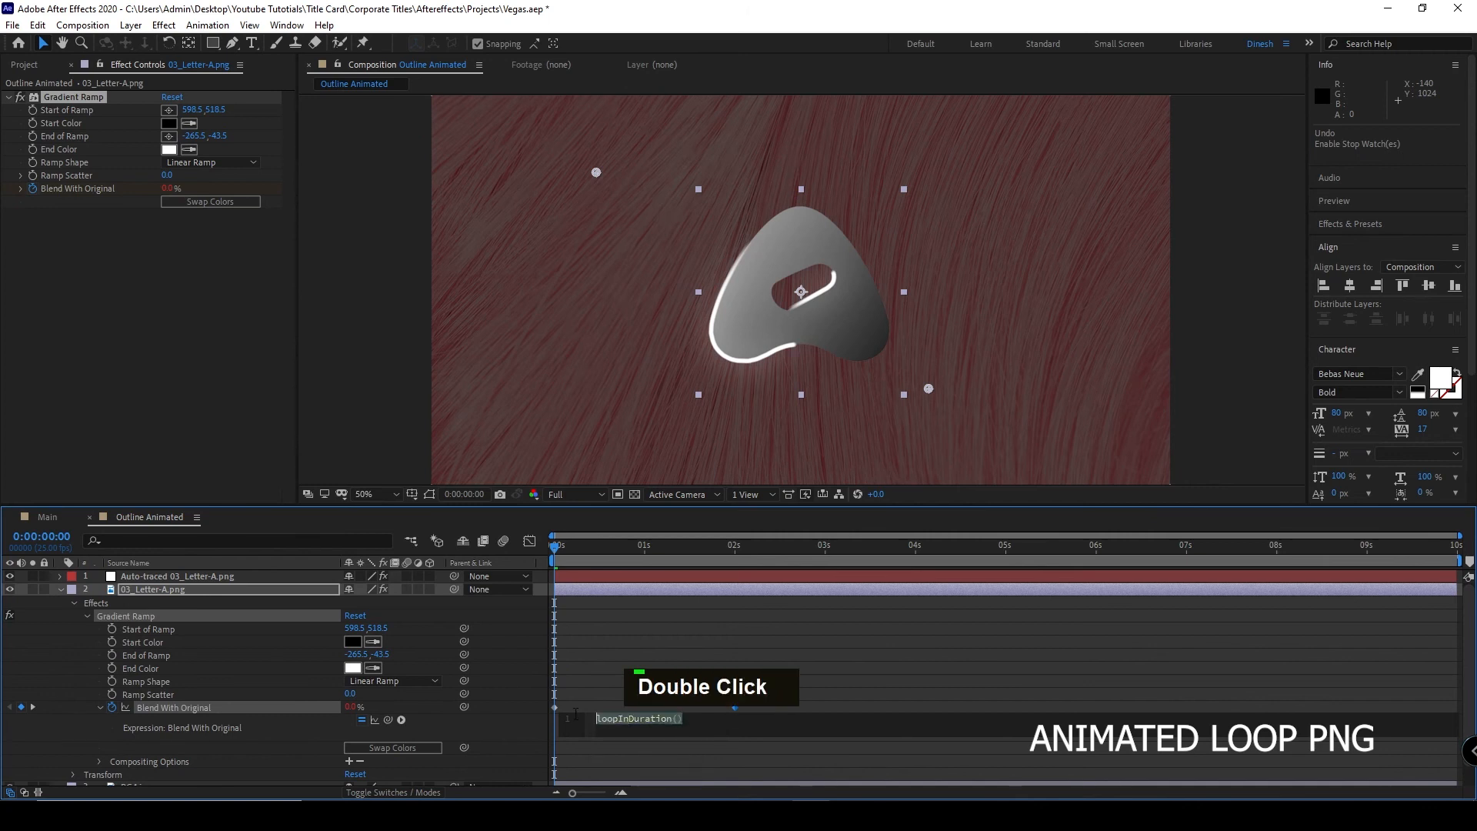
key("BackSpace")
key("BackSpace")
key("BackSpace")
key("BackSpace")
key("BackSpace")
key("BackSpace")
key("BackSpace")
key("BackSpace")
key("BackSpace")
key("BackSpace")
key("BackSpace")
key("BackSpace")
key("BackSpace")
key("BackSpace")
key("BackSpace")
key("BackSpace")
key("BackSpace")
key("BackSpace")
key("BackSpace")
key("BackSpace")
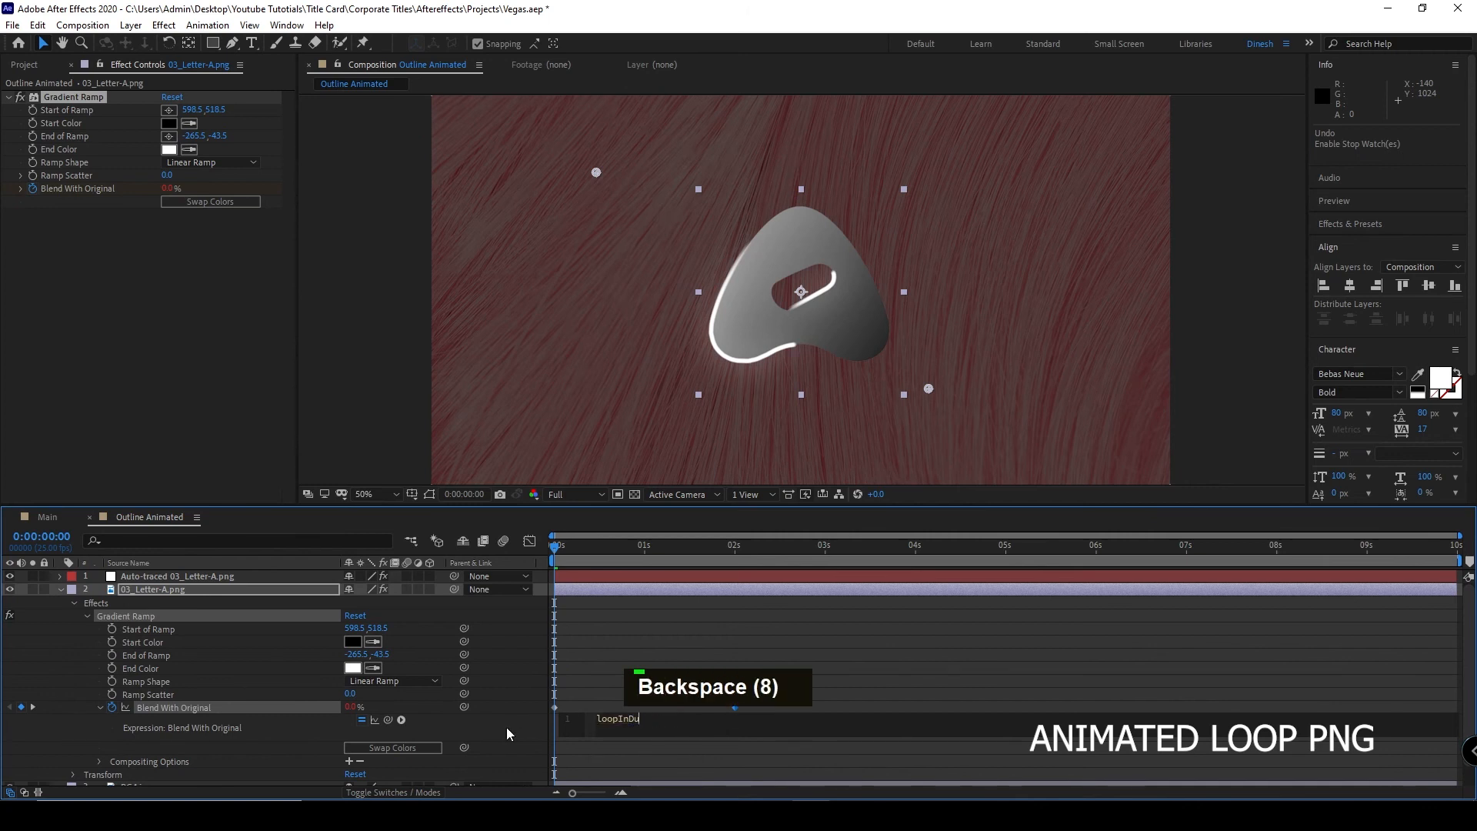
- Enter loopOut() as the Blend With Original expression and preview the composition
type("loop")
key("Down")
key("Down")
key("Down")
key("Up")
key("Return")
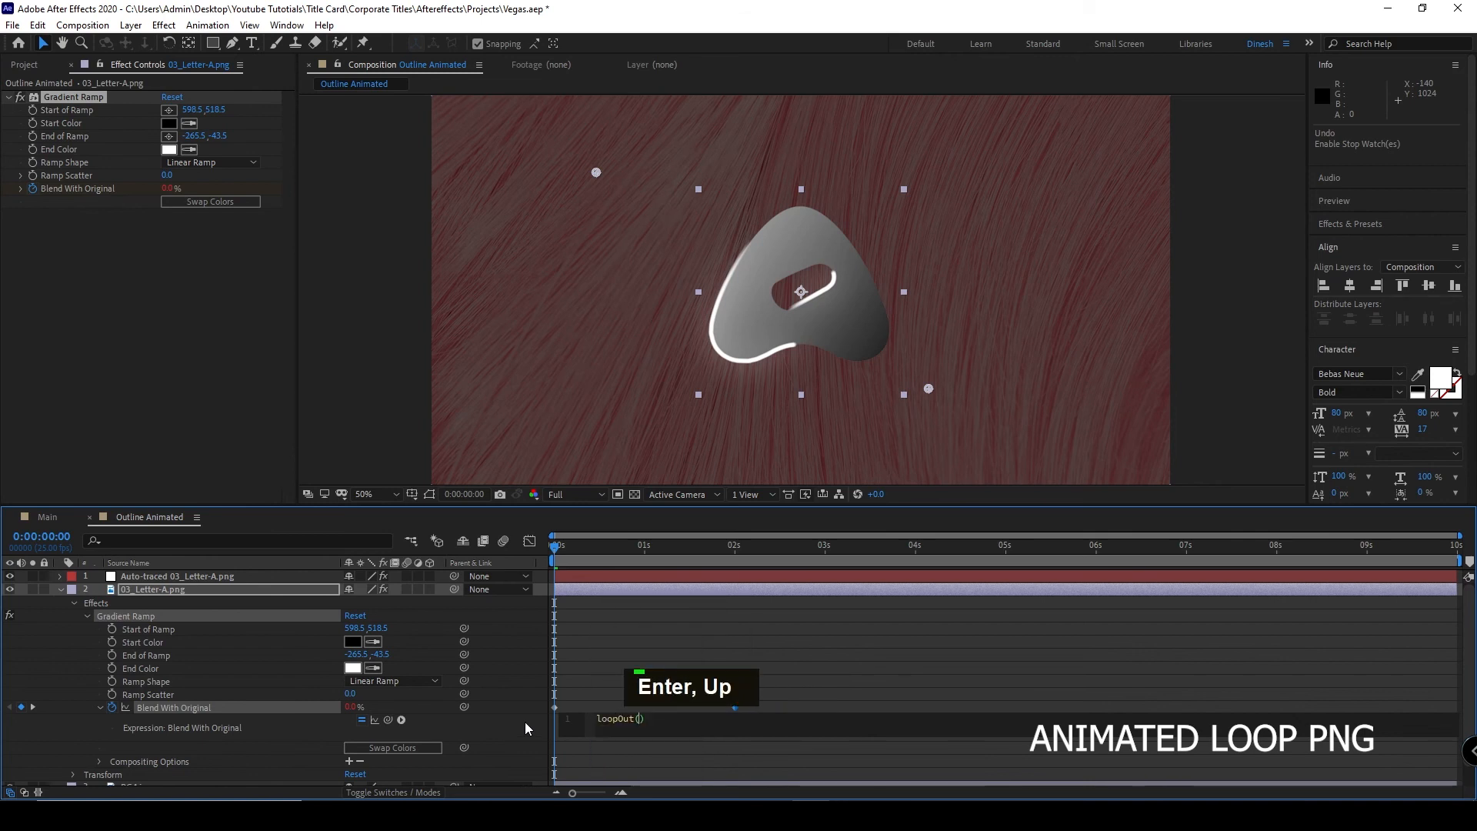
left_click(159, 394)
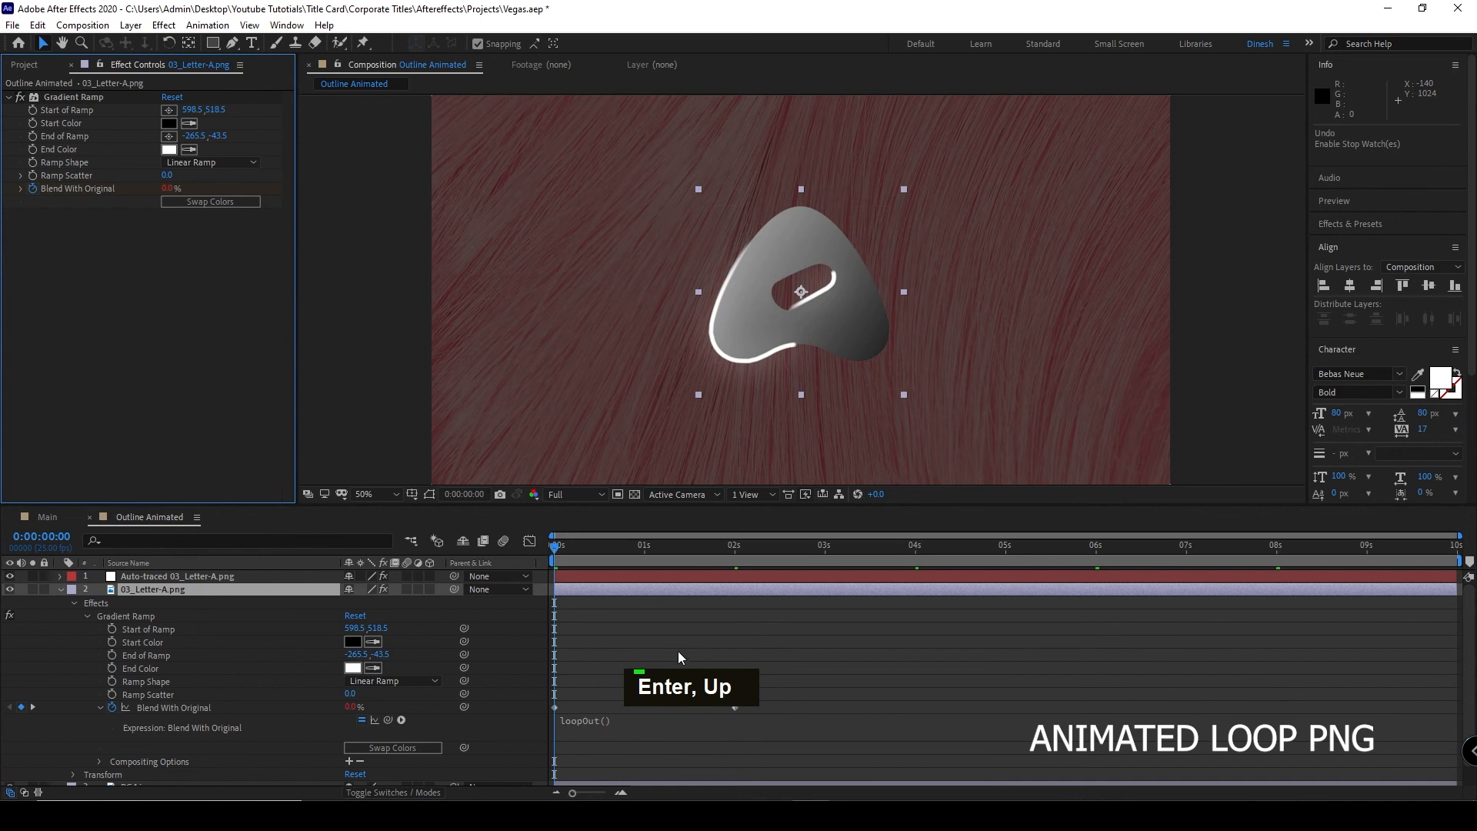
key("space")
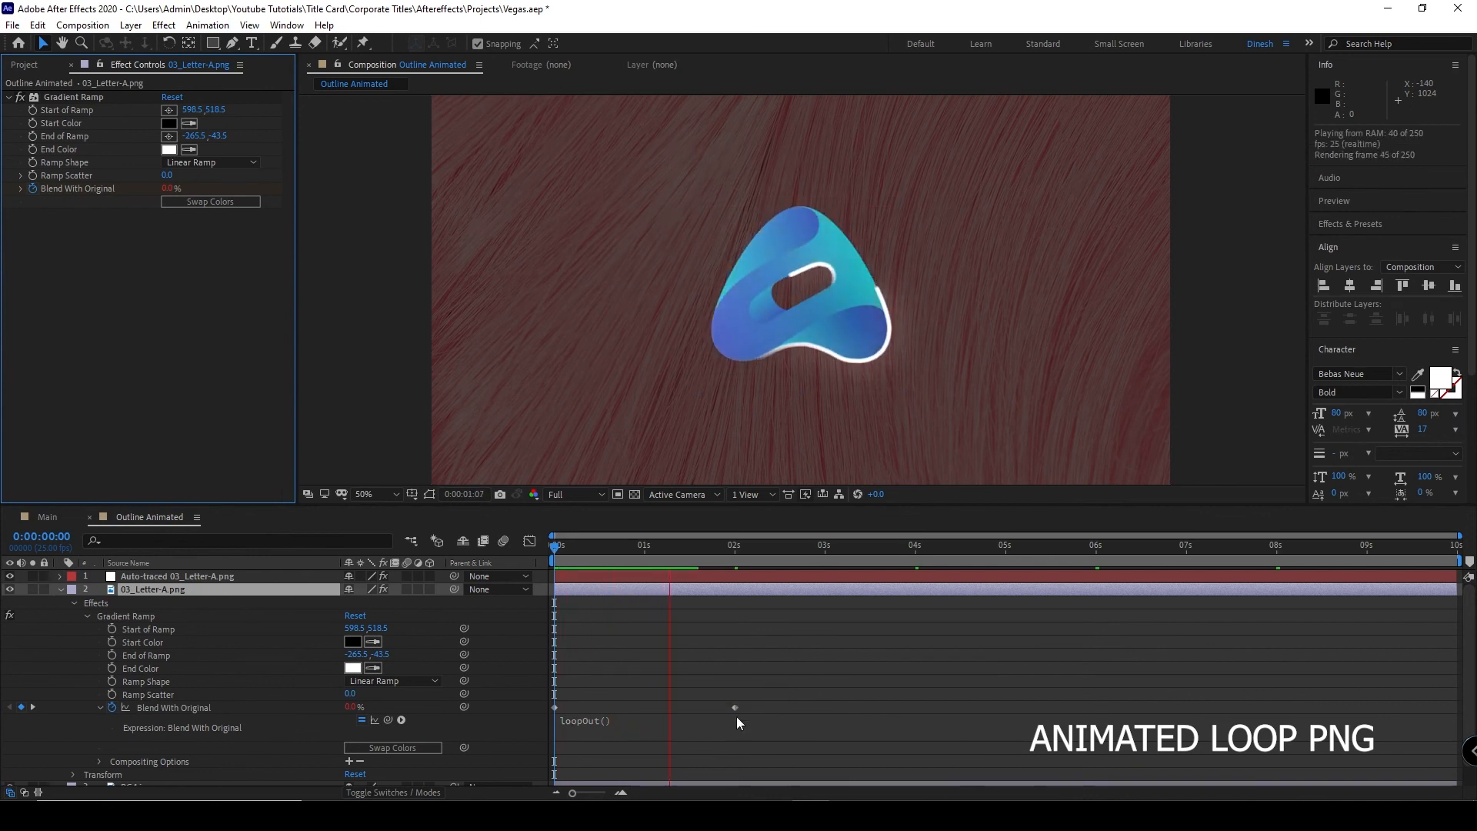
key("space")
- Add the "pingpong" argument to the Blend With Original expression, making it loopOut("pingpong"), and preview the loop
double_click(603, 720)
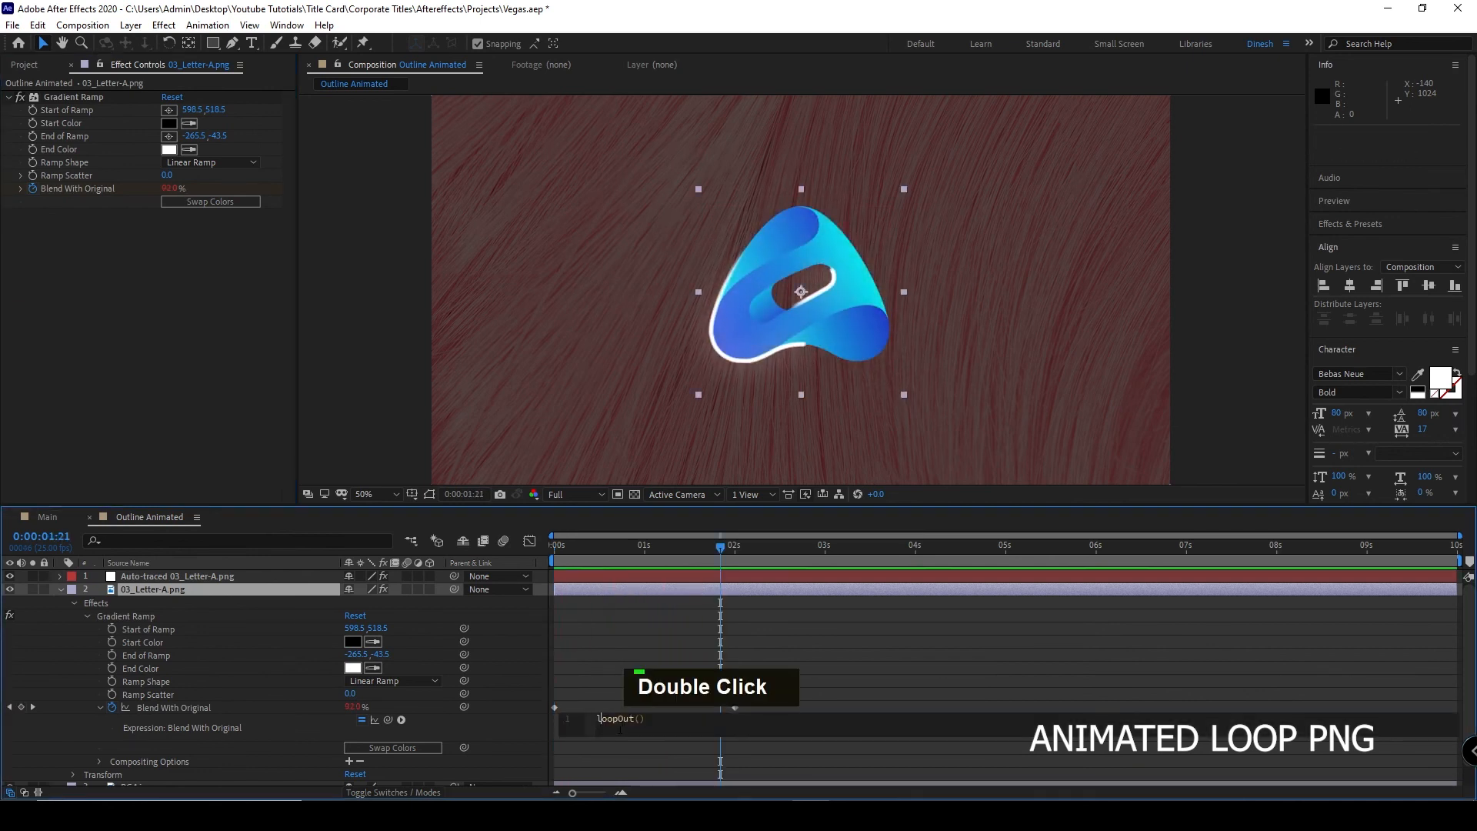
type("\"")
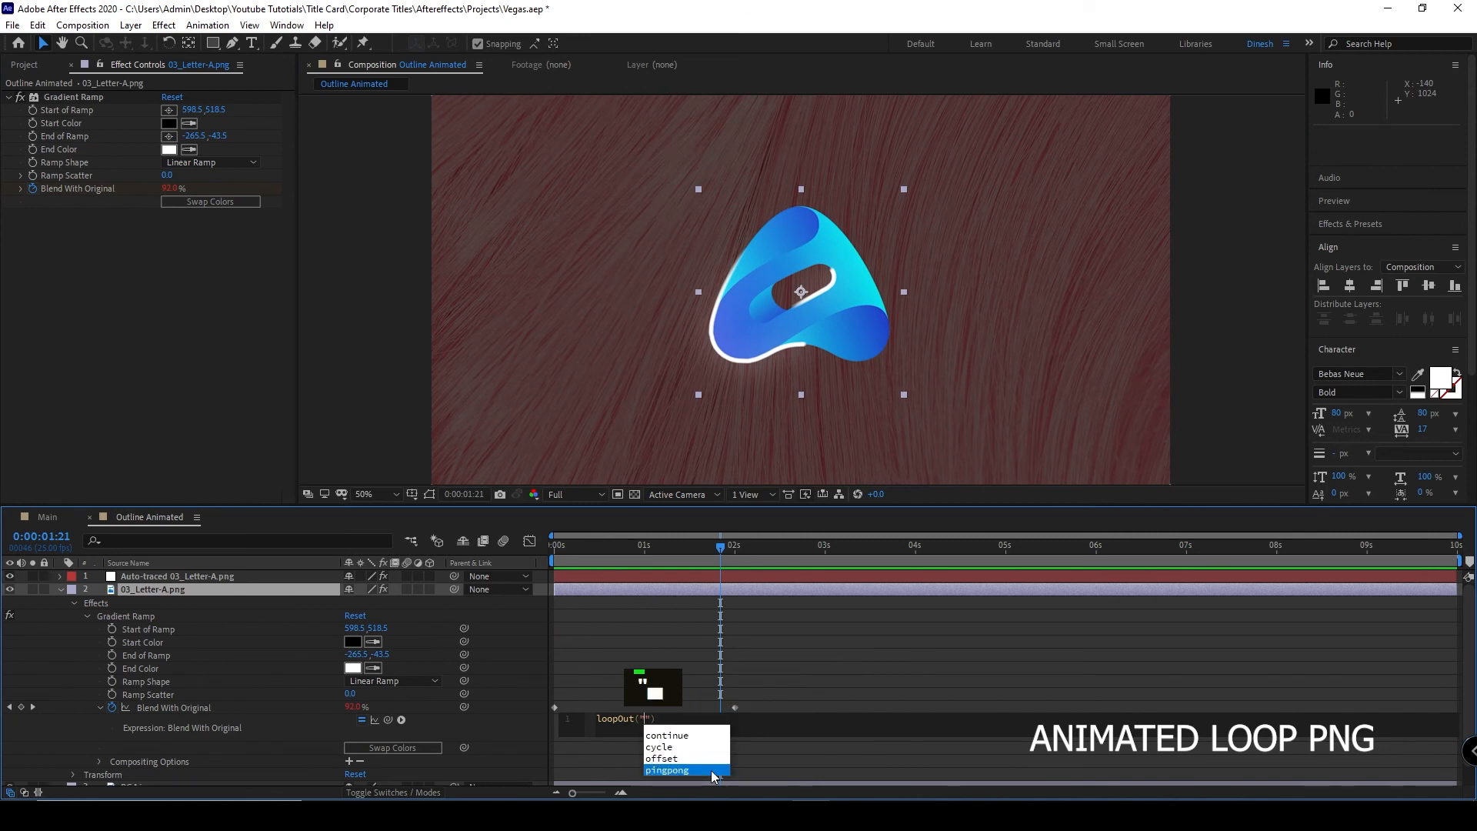
key("Return")
left_click(182, 420)
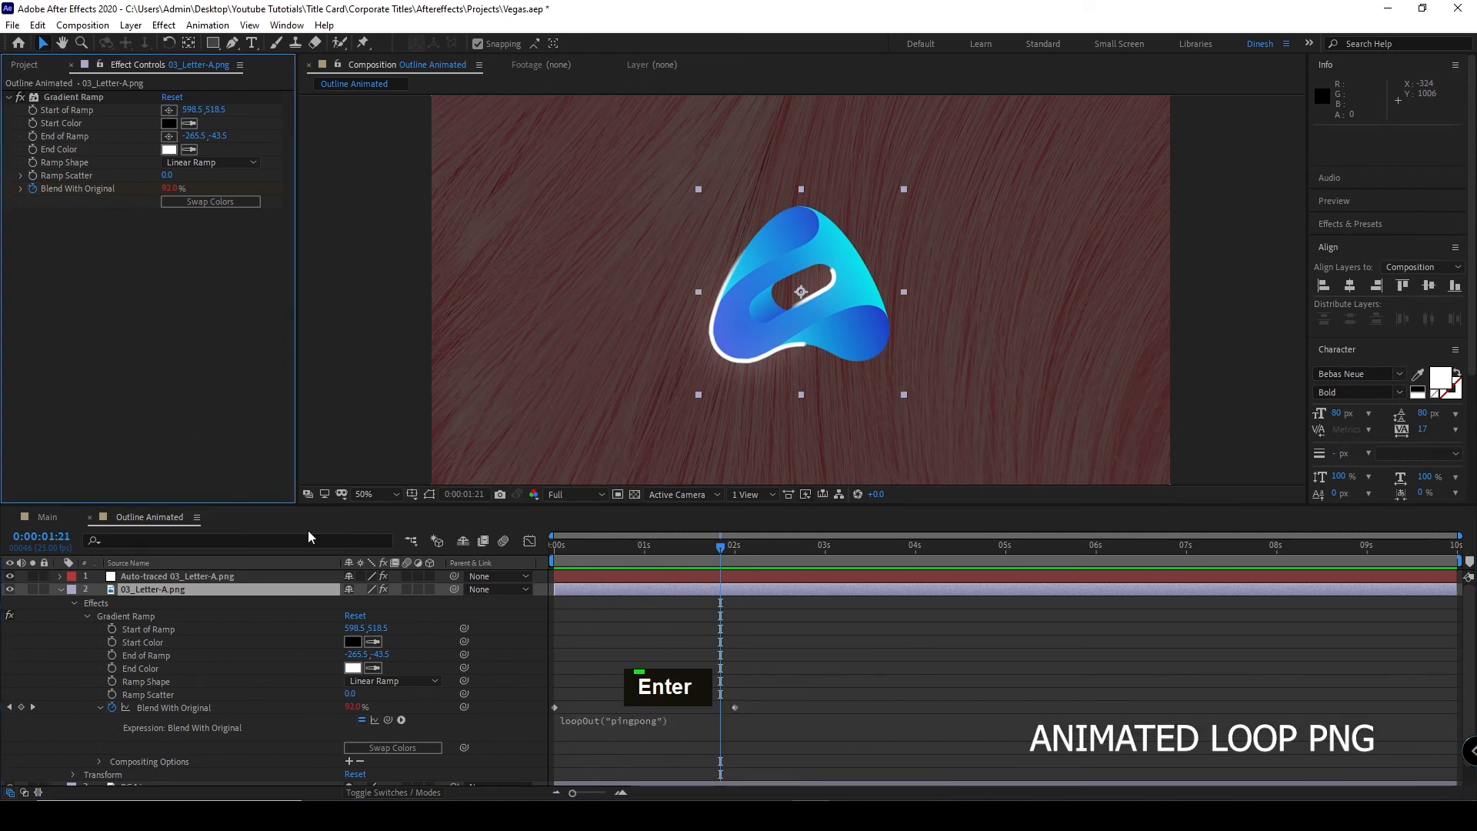
key("space")
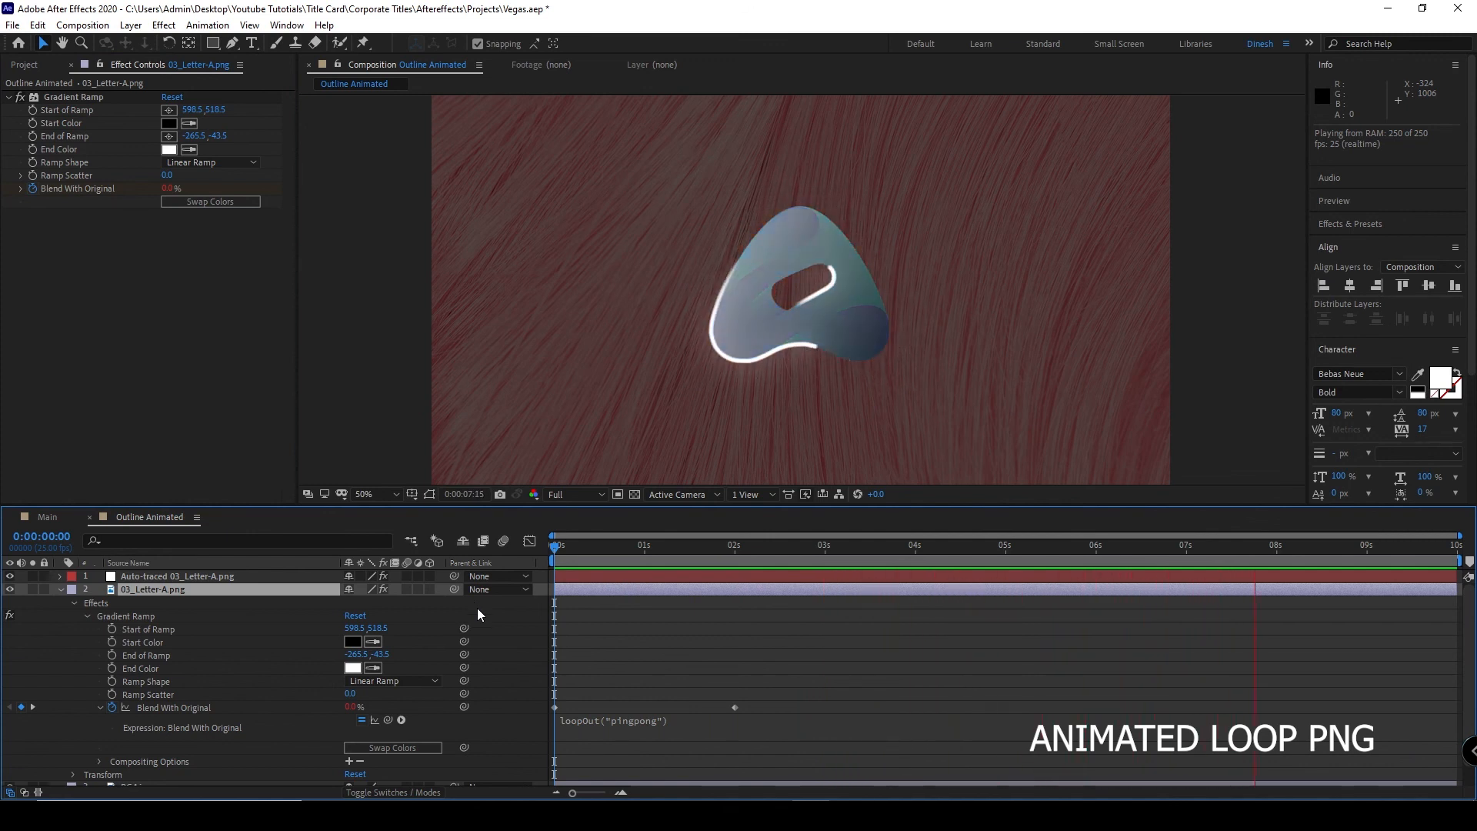
- Apply Easy Ease to both Blend With Original keyframes and preview the animation
mouse_move(751, 688)
left_mouse_down()
mouse_move(601, 744)
mouse_move(542, 730)
left_mouse_up()
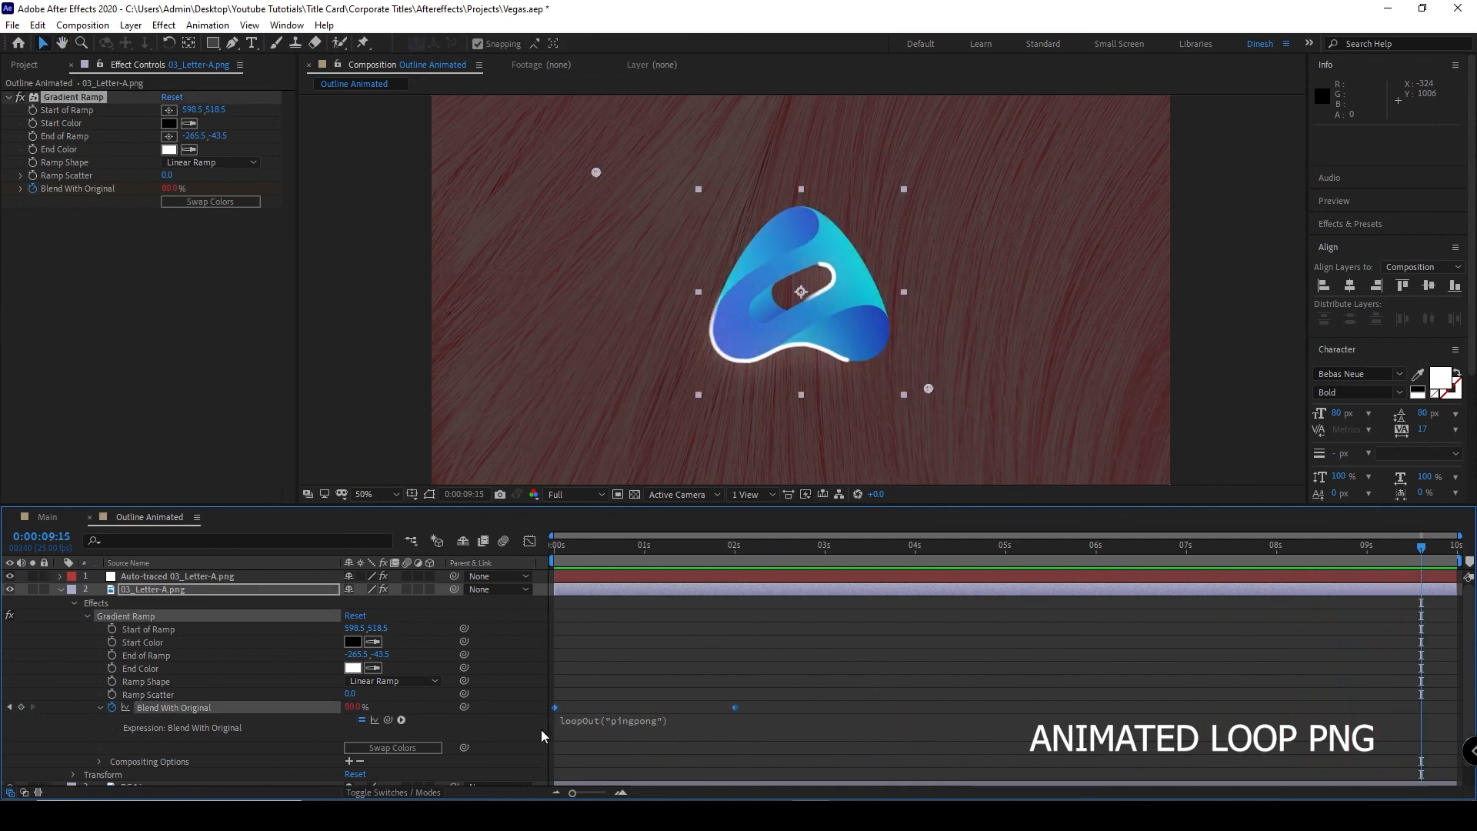
key("F9")
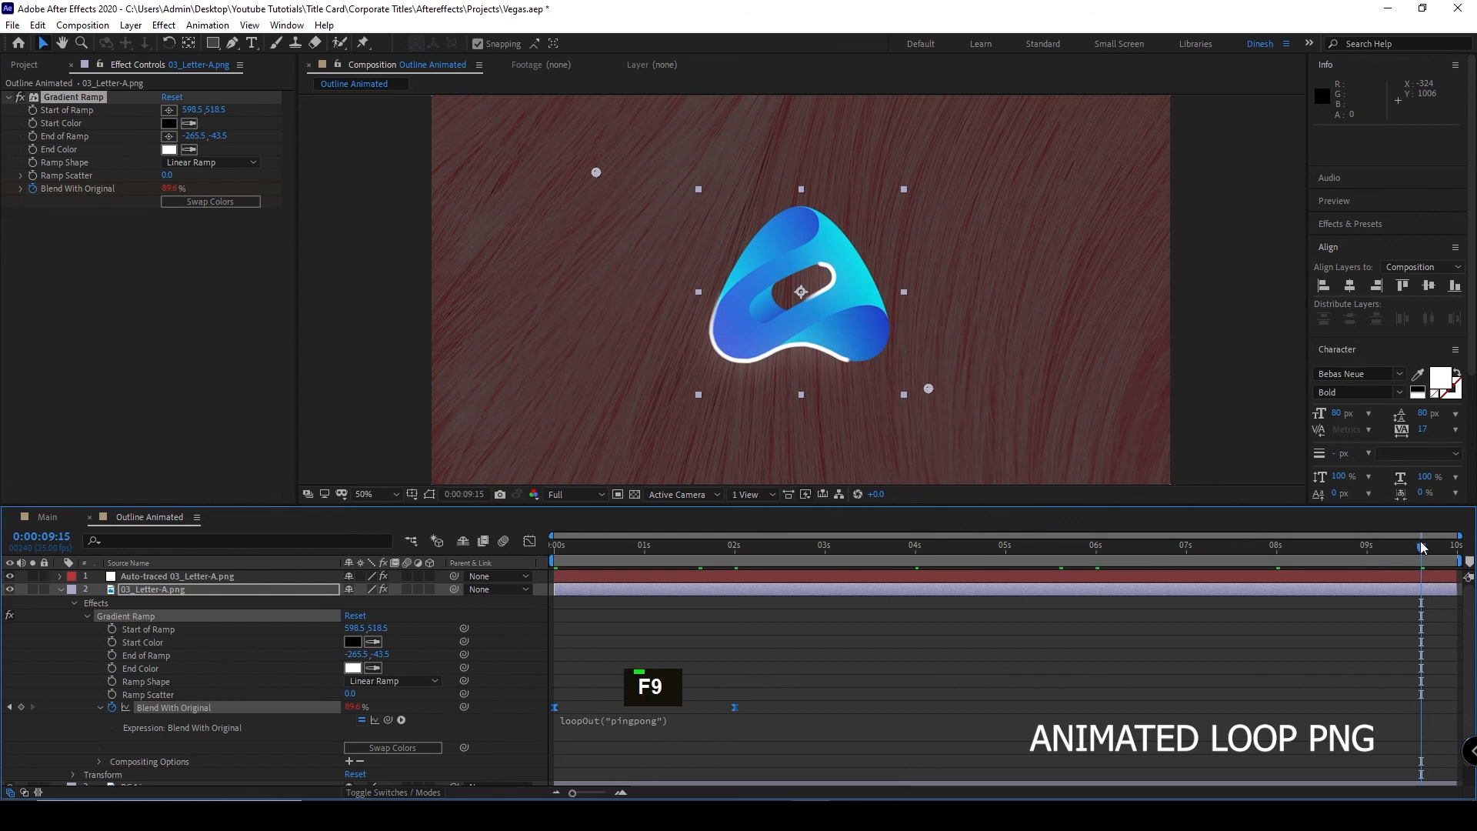
key("space")
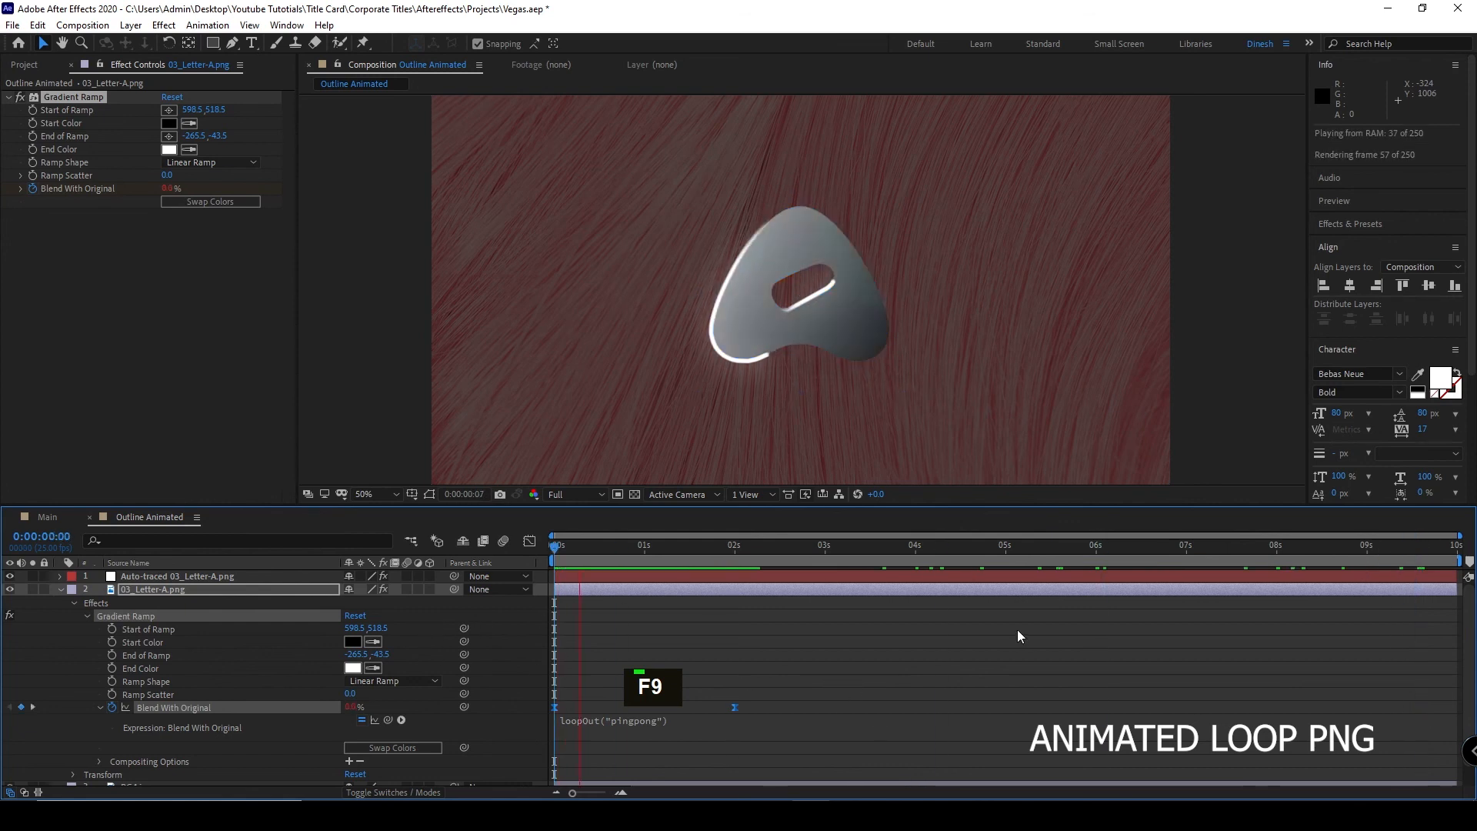